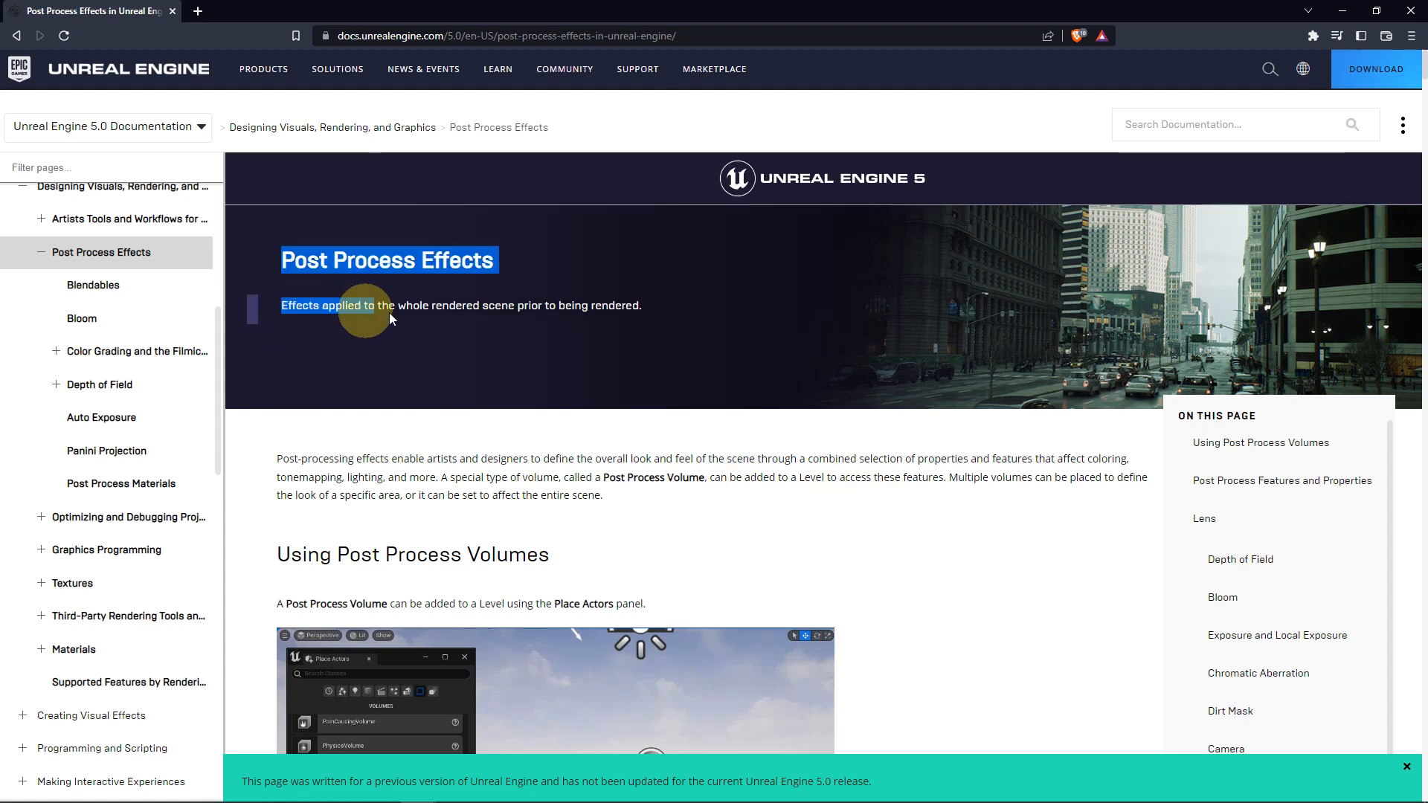
- Read the subtitle and introductory paragraph of the Post Process Effects documentation page, highlighting the text while reading
drag(558, 314, 584, 316)
click(677, 320)
drag(675, 312, 434, 471)
drag(346, 458, 704, 473)
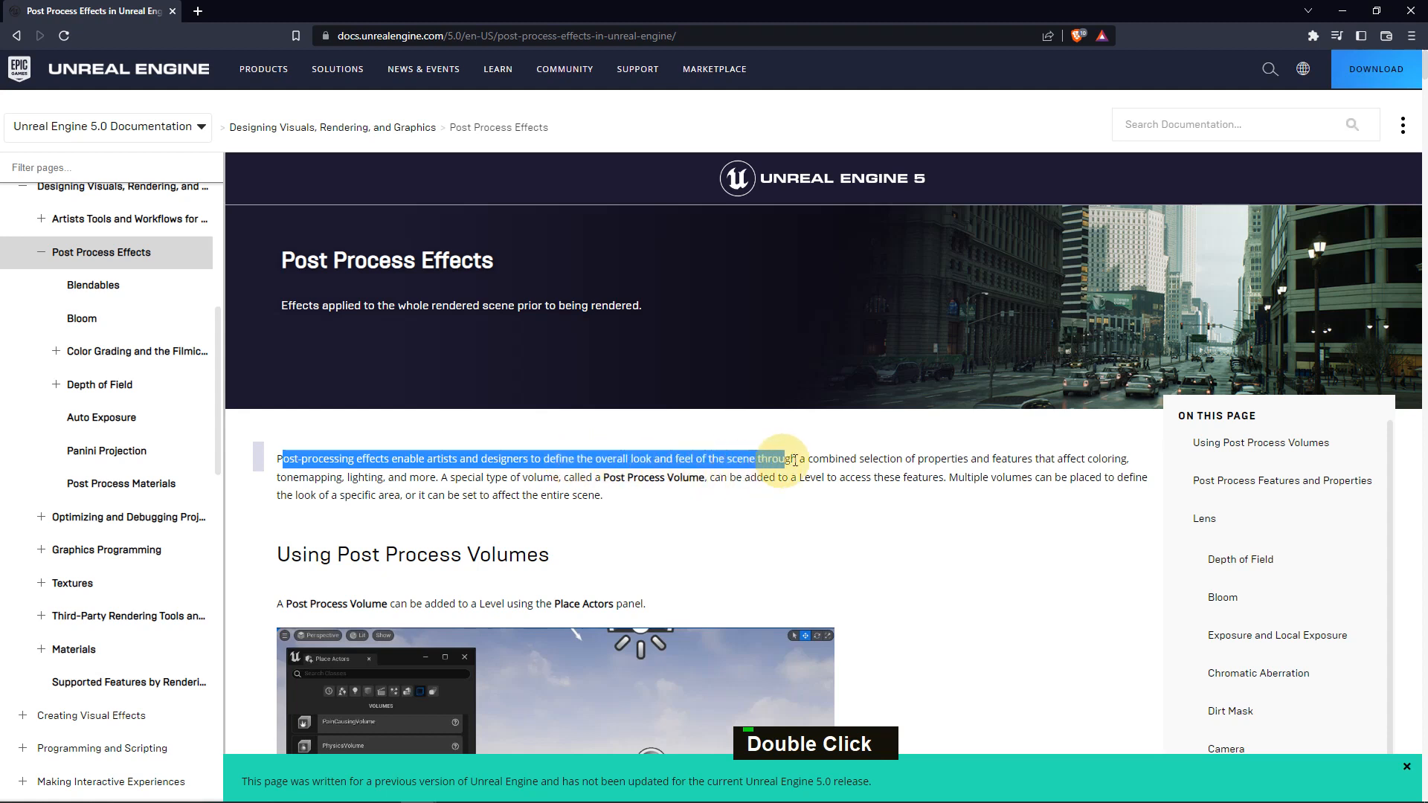
drag(982, 455, 1130, 475)
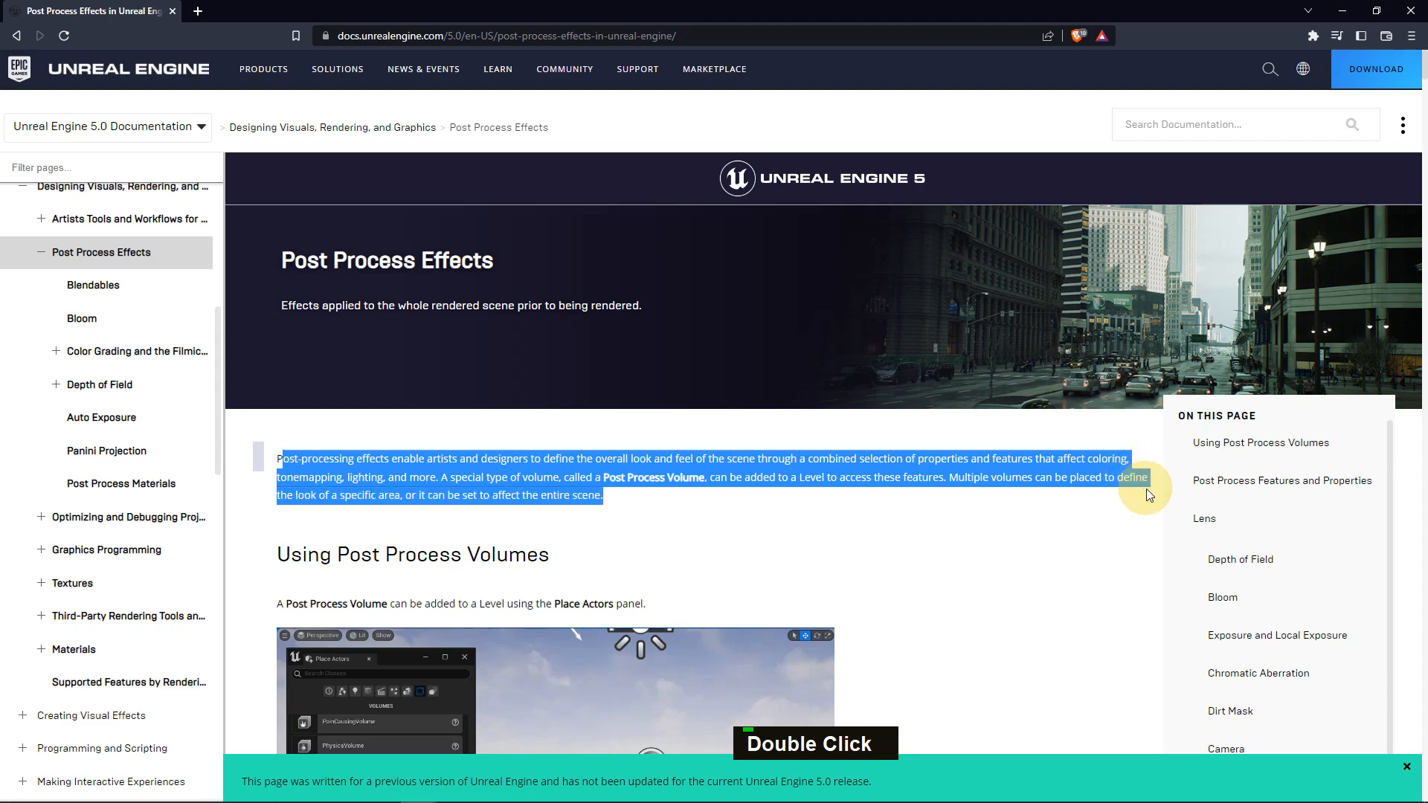
click(1098, 552)
- Review the Using Post Process Volumes section, including its placement images and the Post Process Volume Settings table
scroll(1047, 539, down, 5)
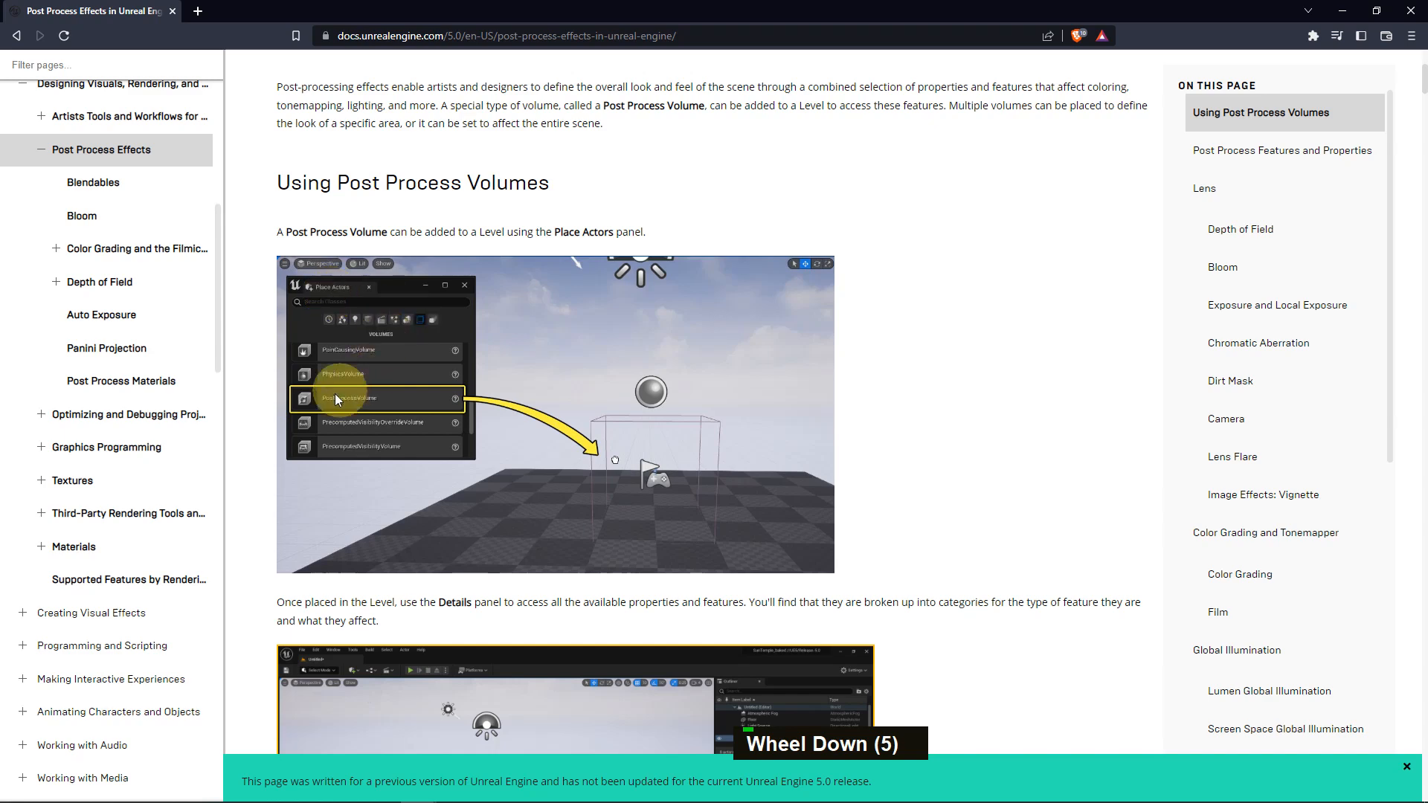
scroll(826, 454, down, 6)
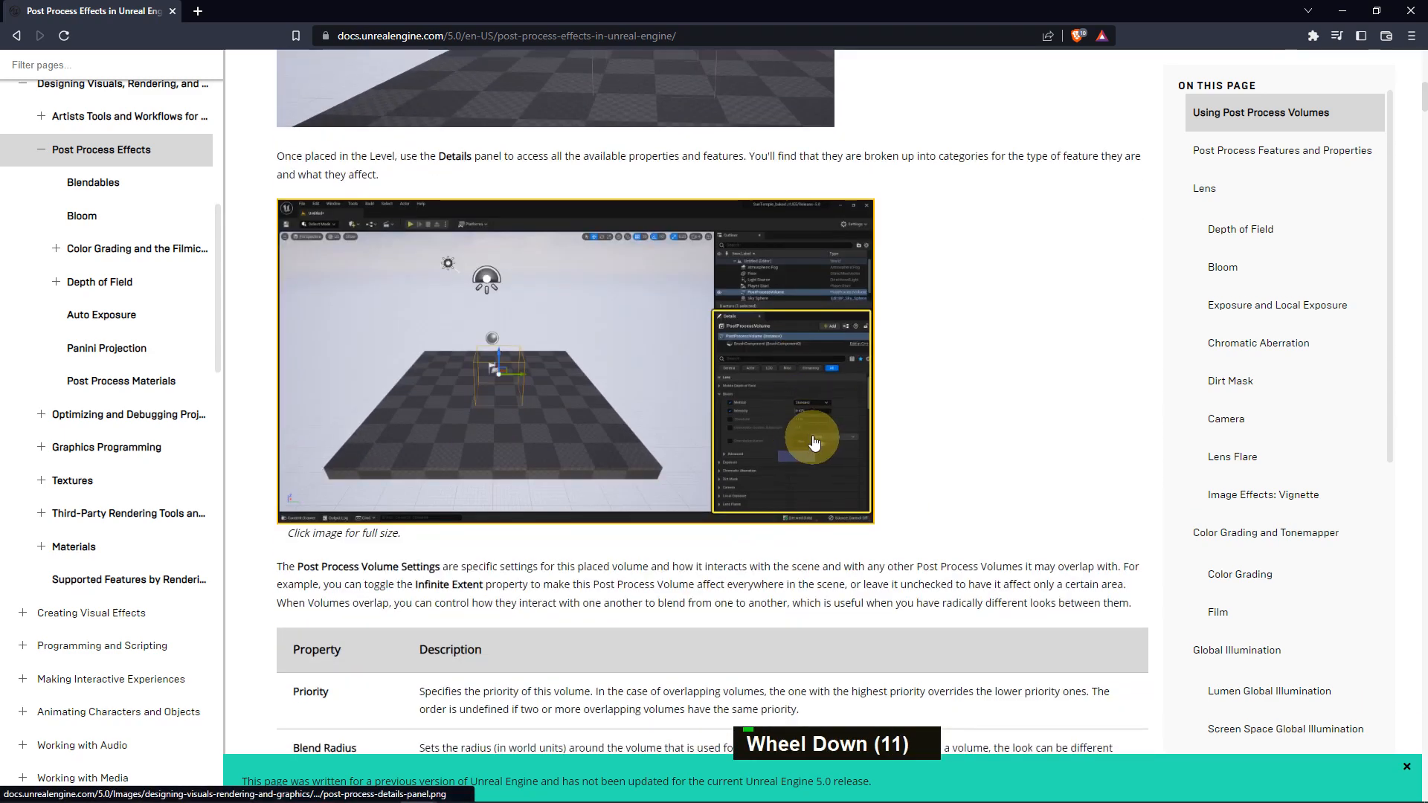
scroll(856, 343, down, 5)
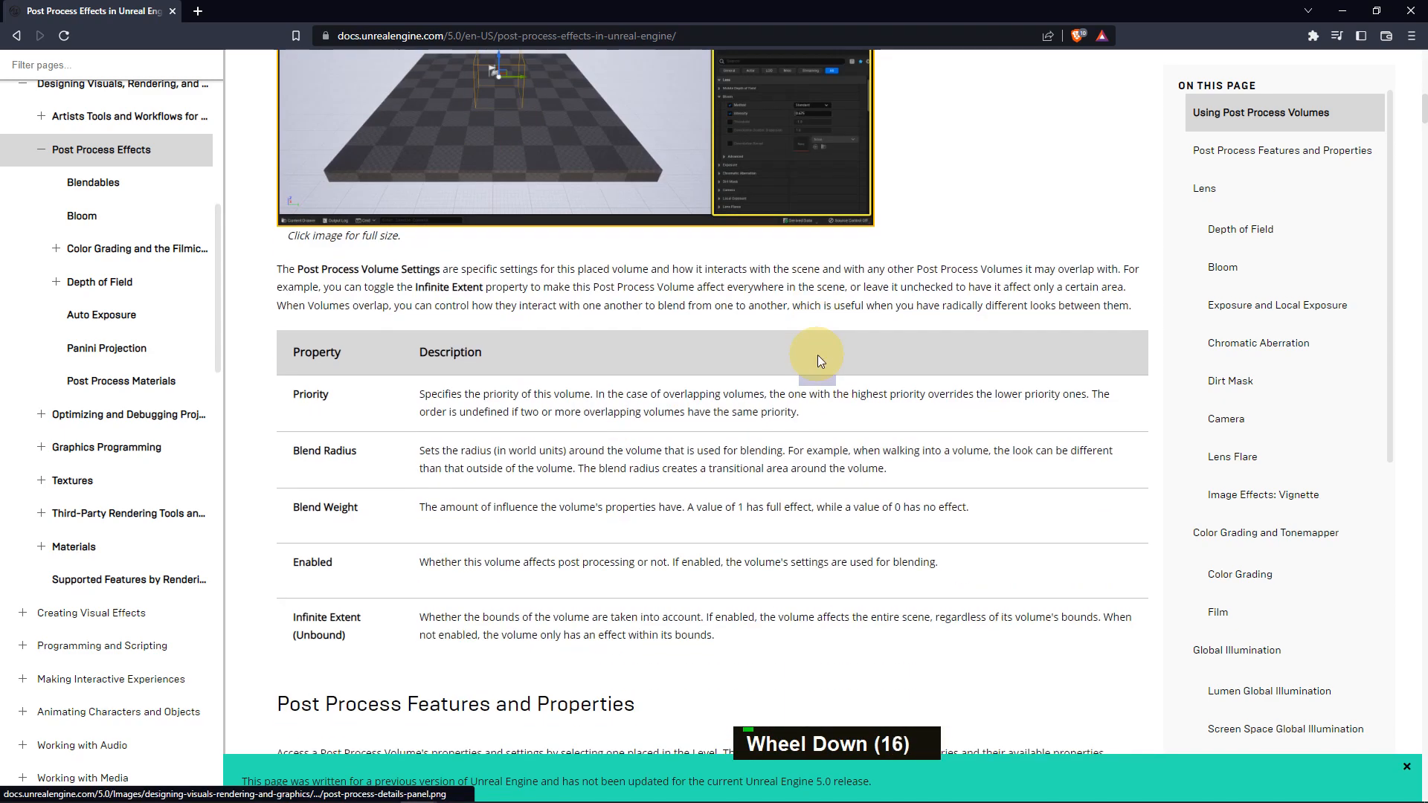
scroll(360, 433, down, 11)
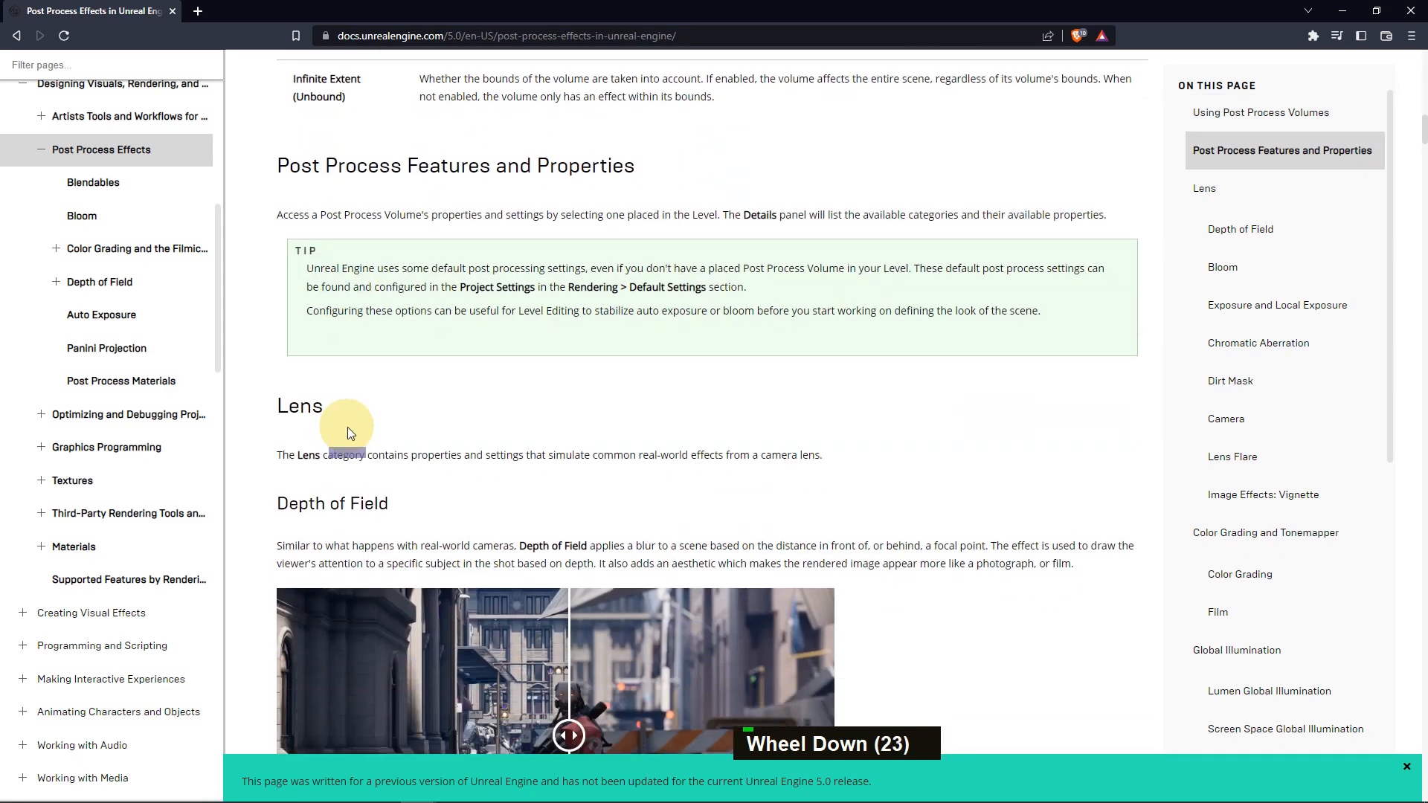
- Compare the before-and-after example images for Depth of Field and Bloom using their comparison sliders
scroll(337, 407, up, 1)
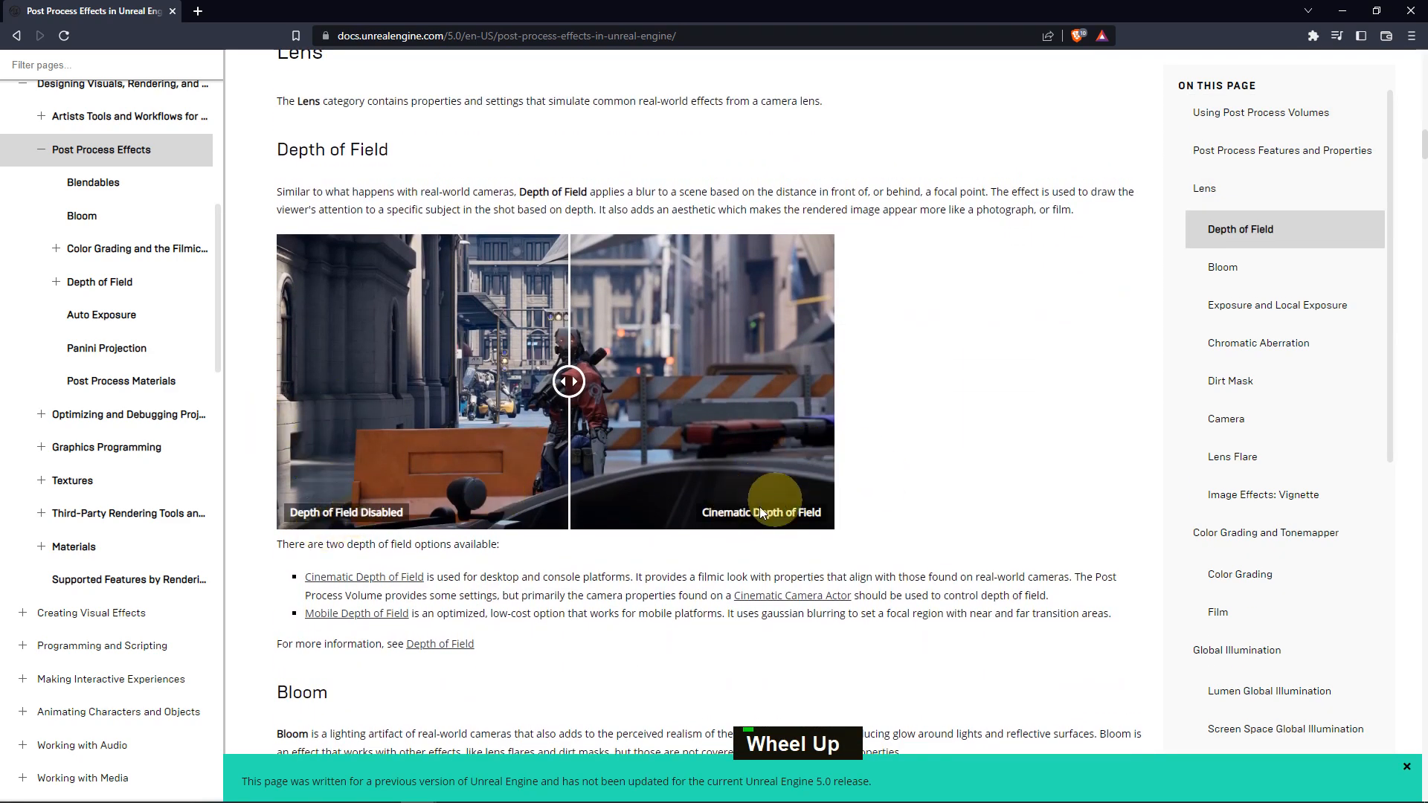
mouse_move(512, 388)
mouse_down()
mouse_move(363, 402)
mouse_move(679, 401)
mouse_move(447, 398)
mouse_move(533, 394)
mouse_up()
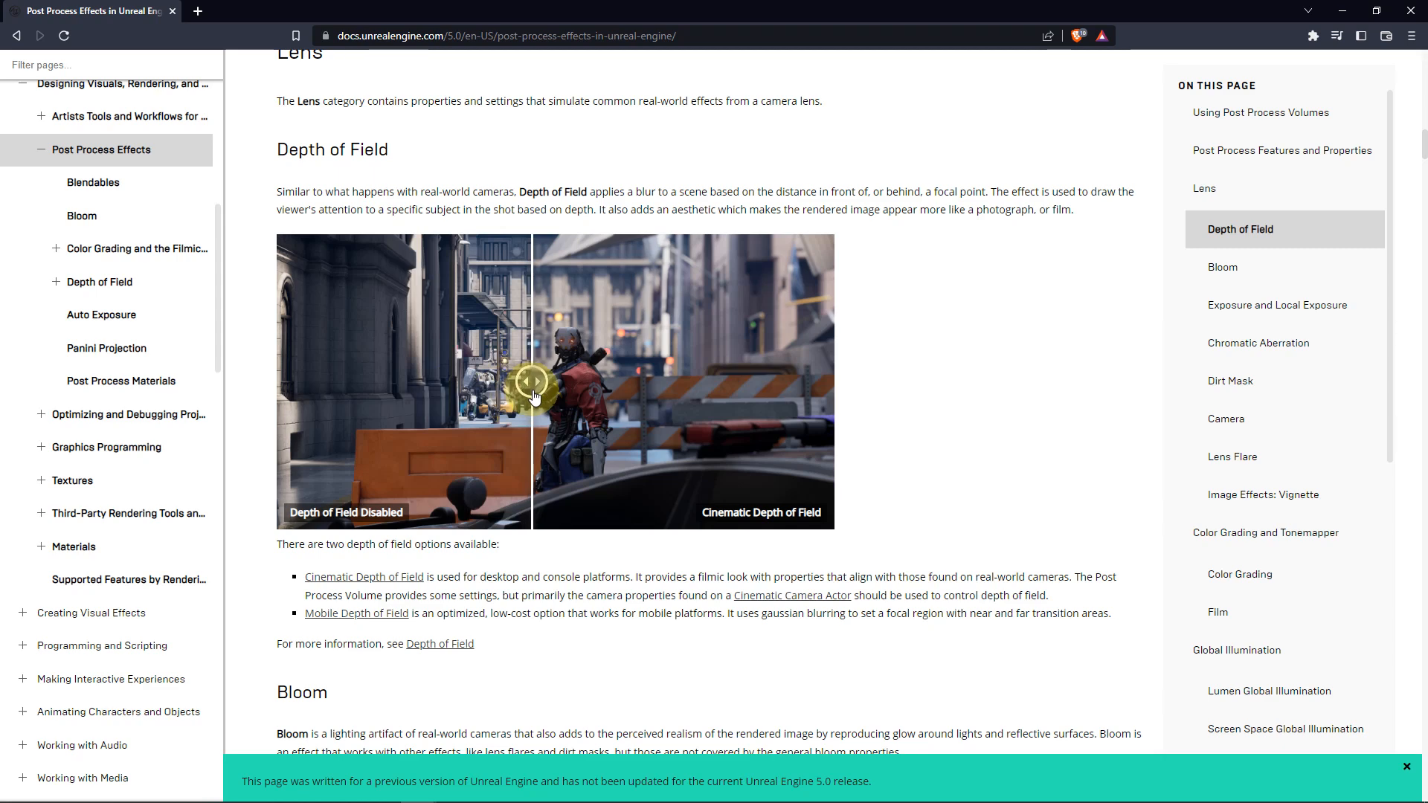
scroll(533, 394, down, 7)
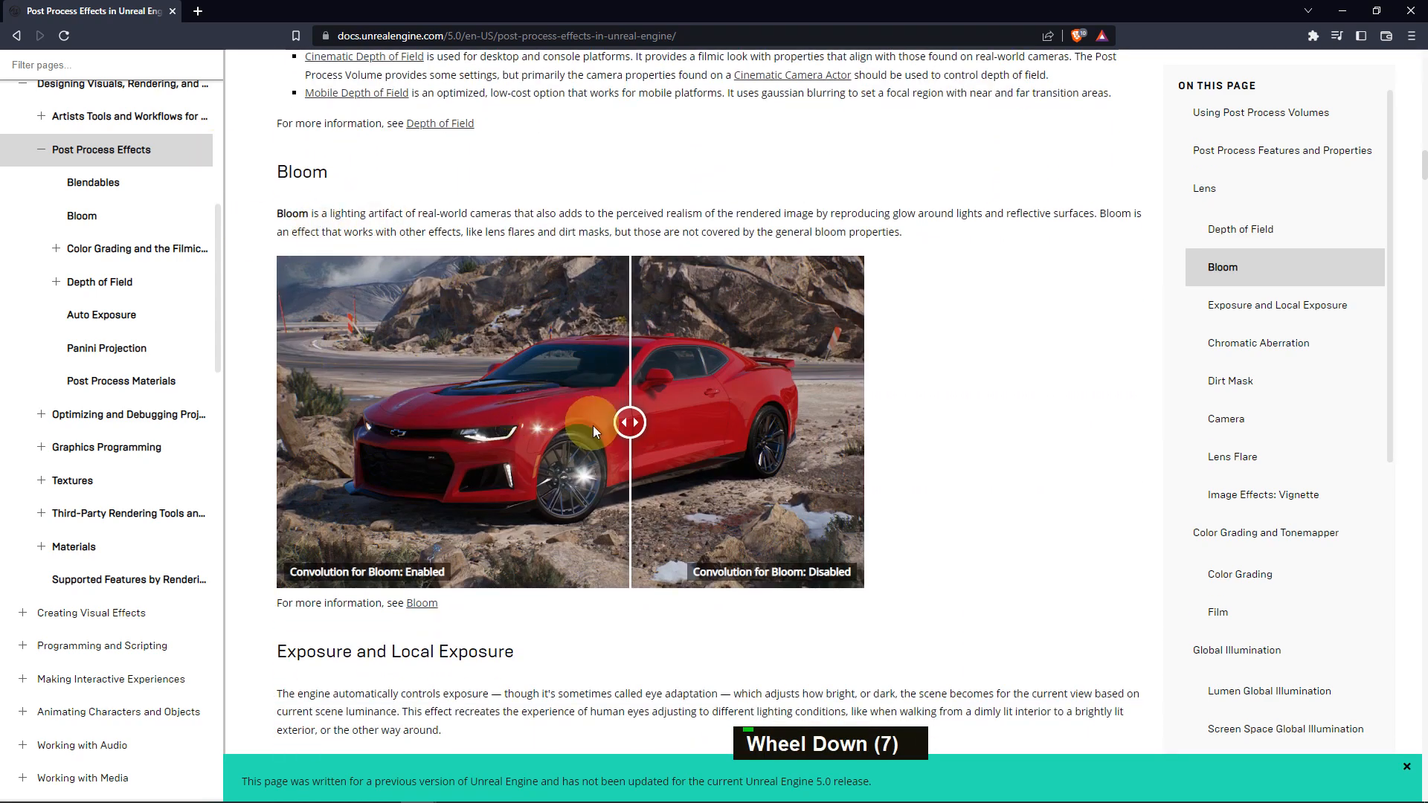
drag(629, 427, 450, 435)
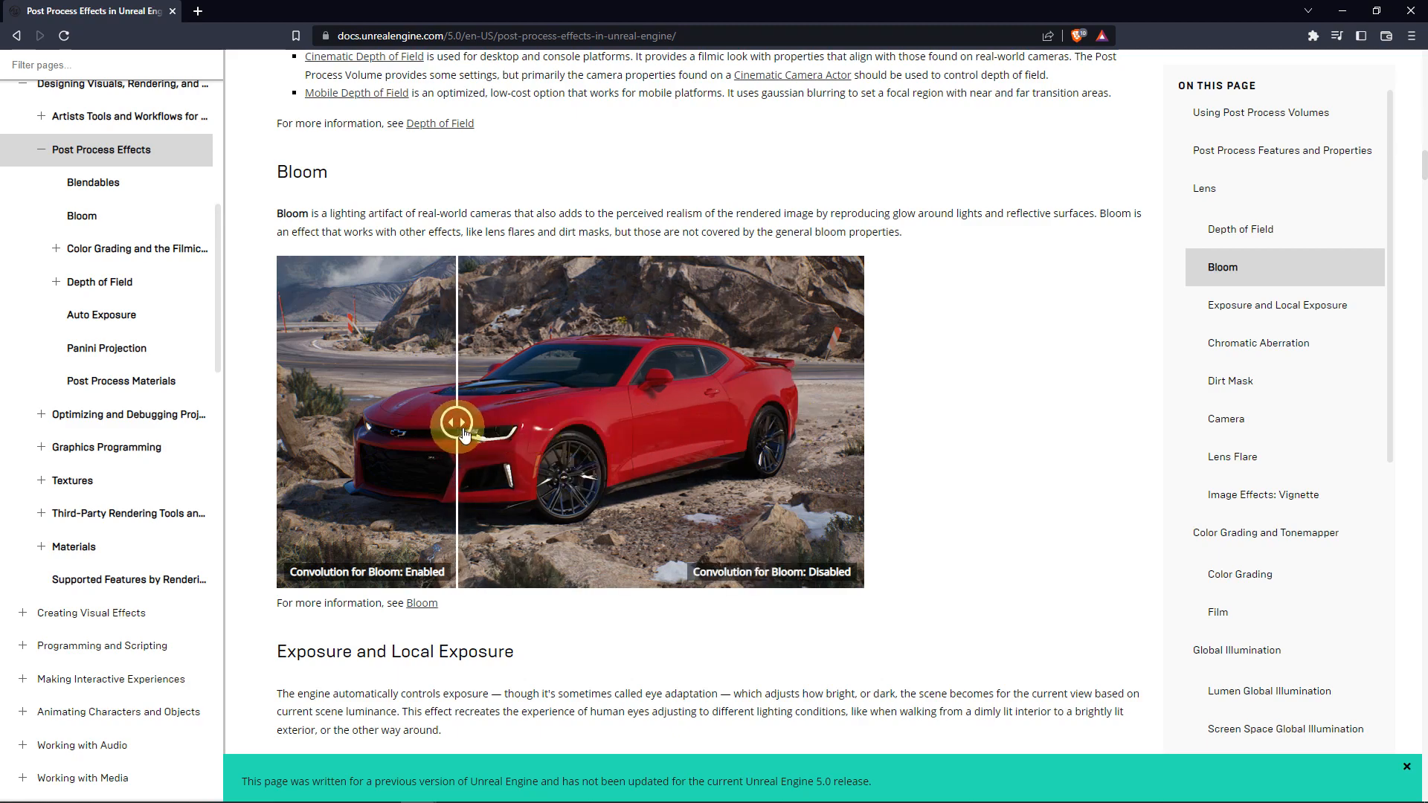
- Watch the Exposure and Local Exposure example video and compare the image with and without Chromatic Aberration
scroll(459, 433, down, 15)
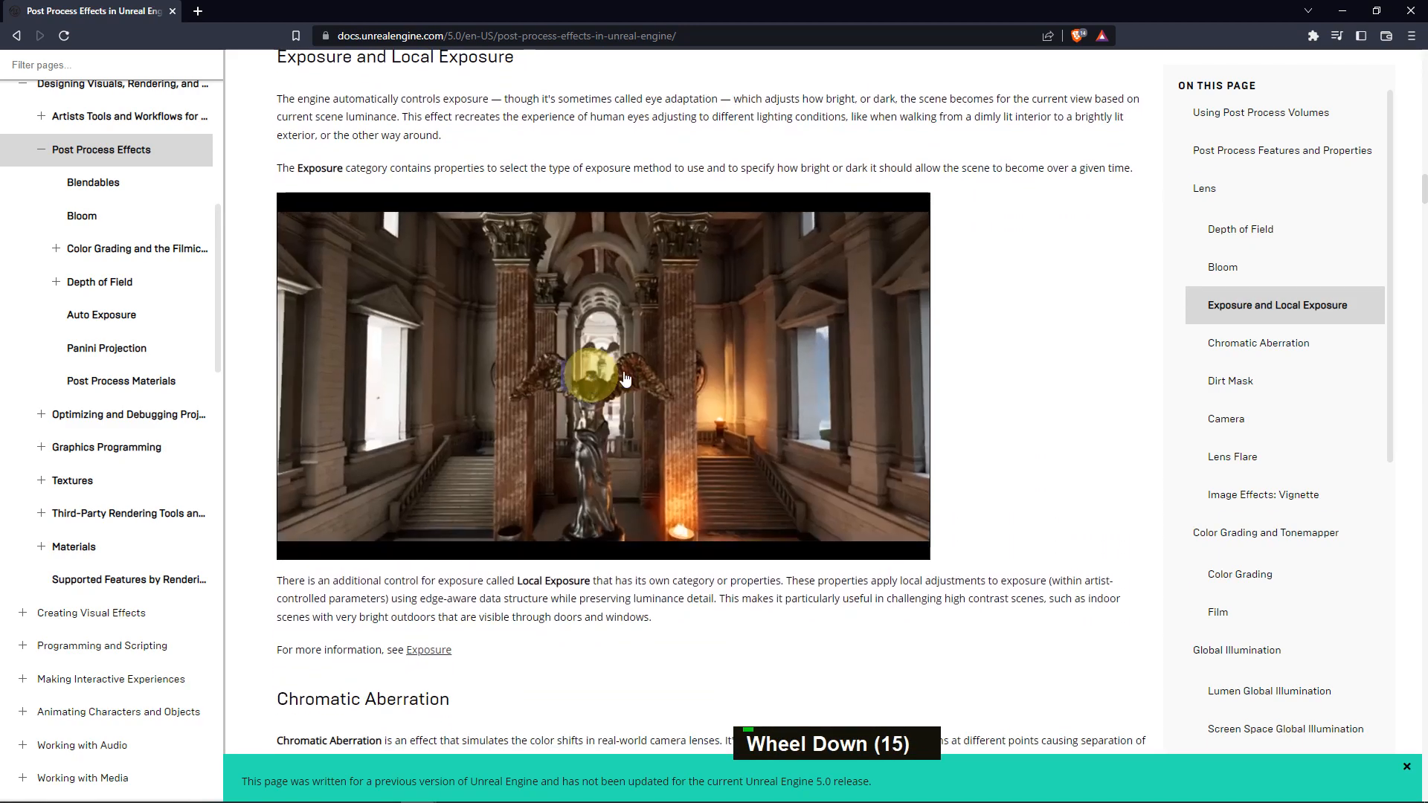
scroll(828, 423, up, 1)
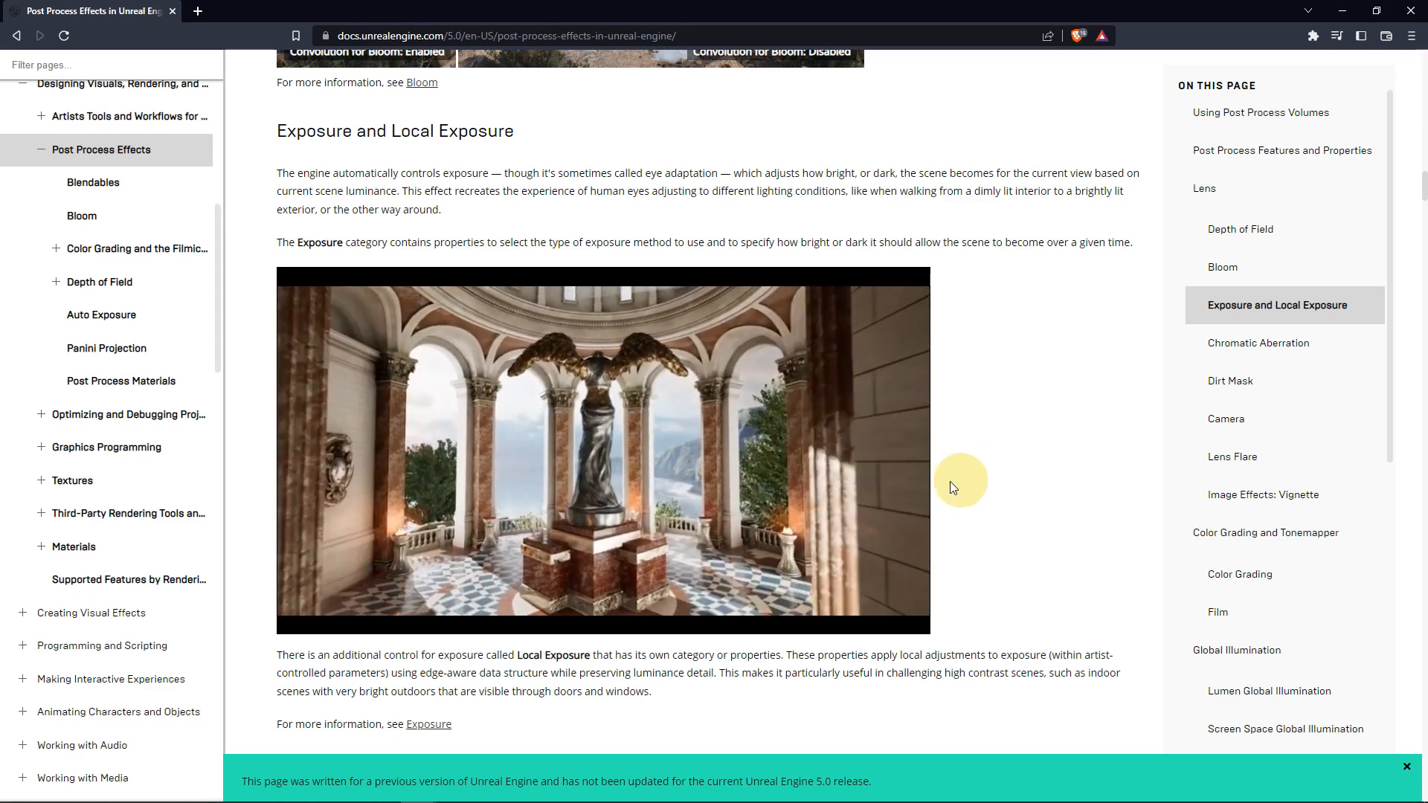
scroll(805, 446, down, 7)
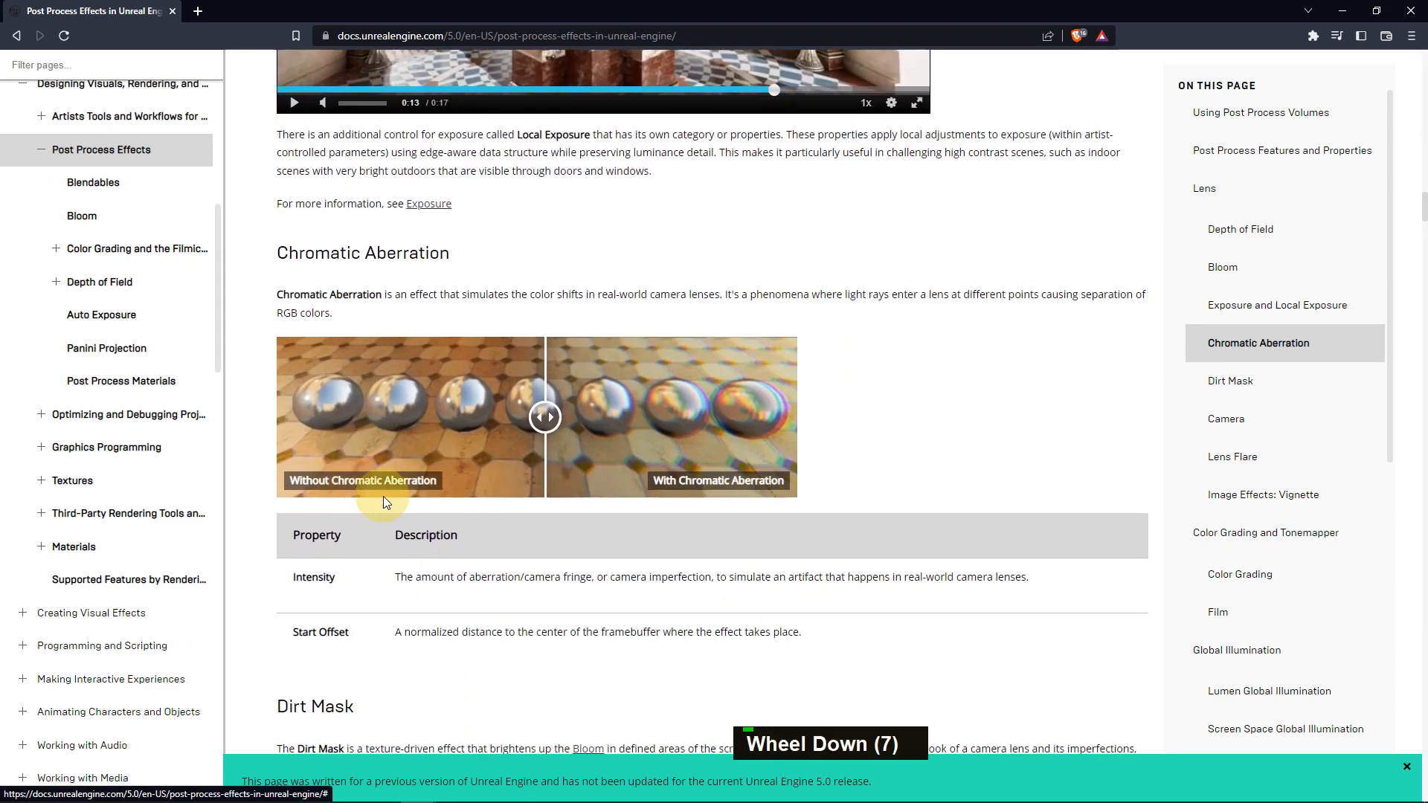
mouse_move(544, 416)
mouse_down()
mouse_move(275, 413)
mouse_move(695, 416)
mouse_move(523, 433)
mouse_up()
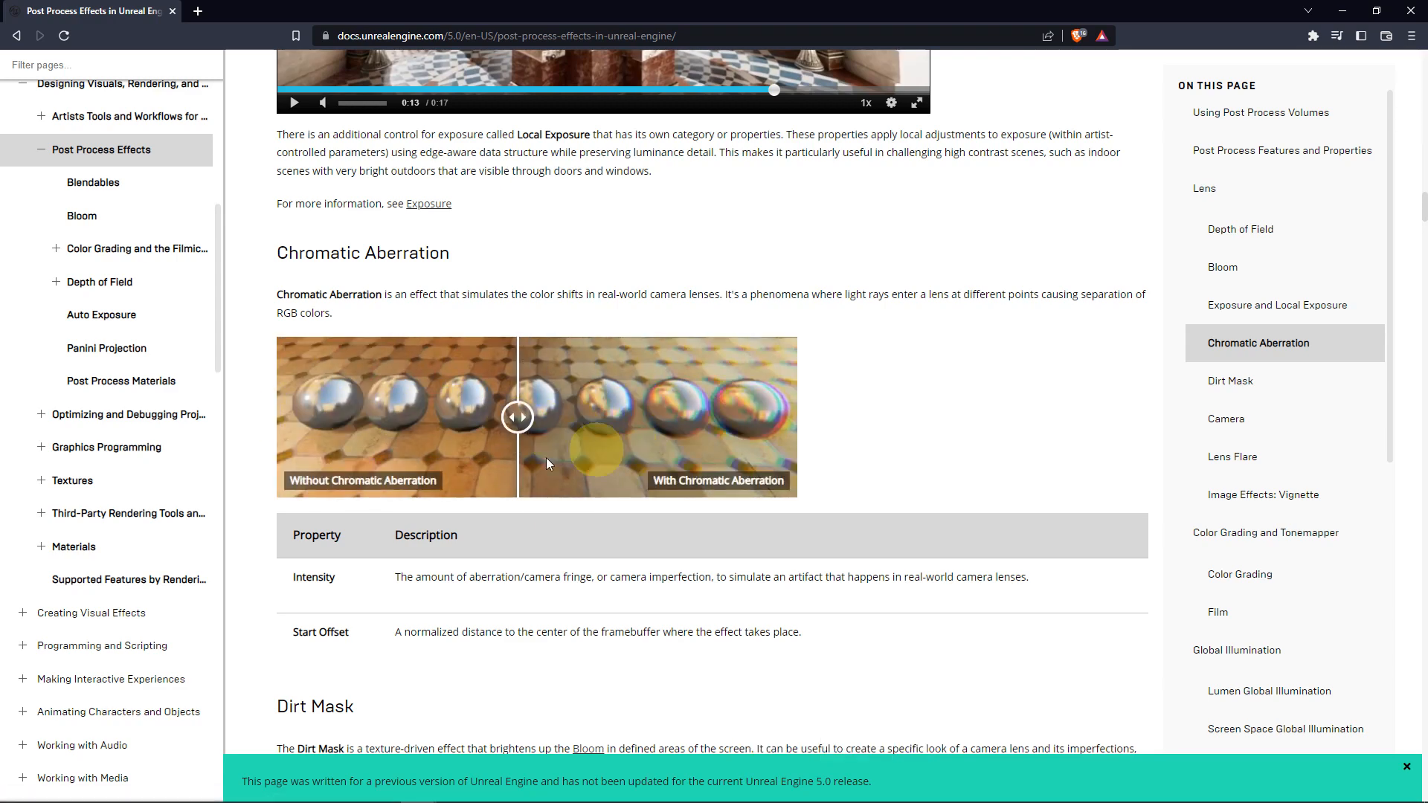
- Compare the Dirt Mask example with the effect enabled and disabled, and look over the Camera properties table
scroll(569, 450, down, 15)
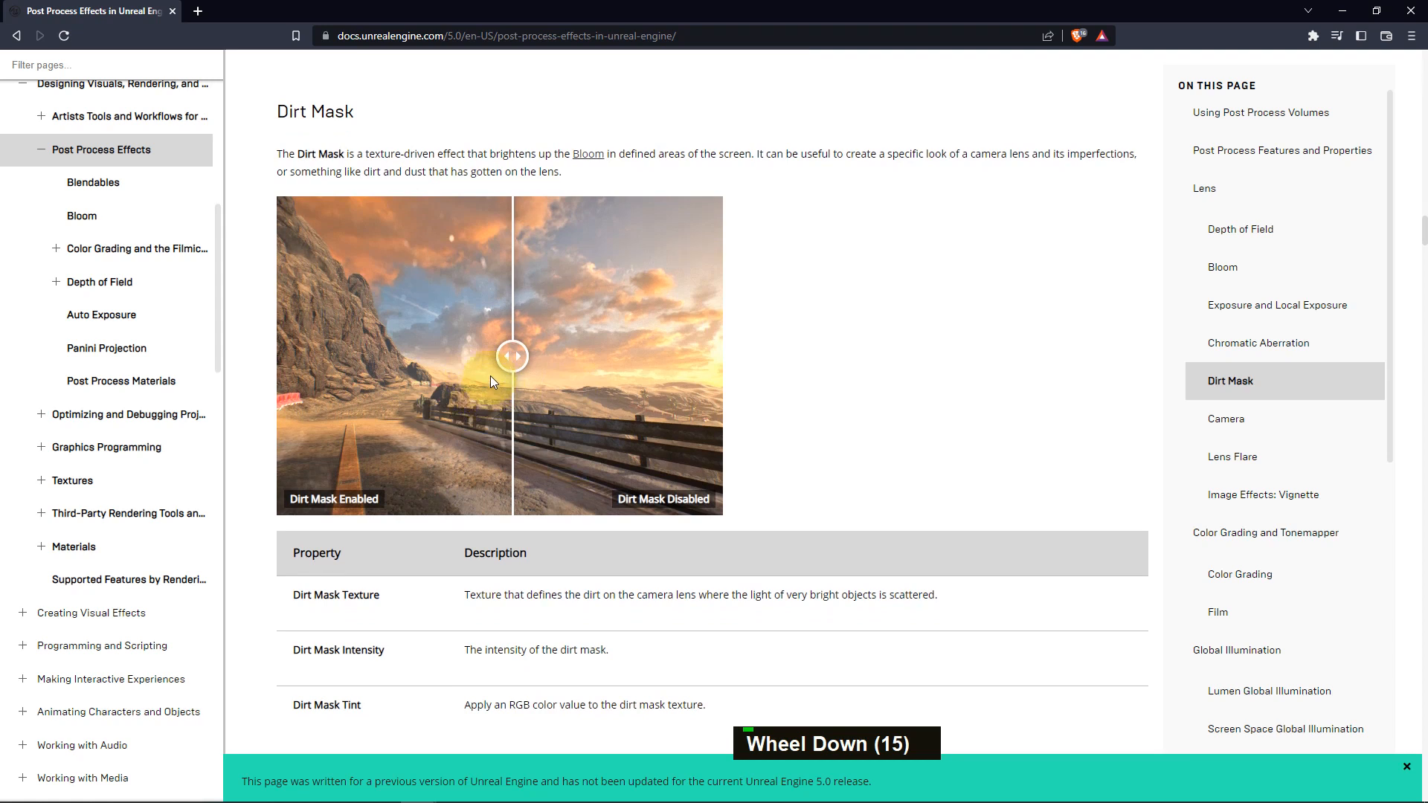
drag(508, 362, 543, 360)
scroll(539, 390, down, 10)
scroll(540, 394, down, 8)
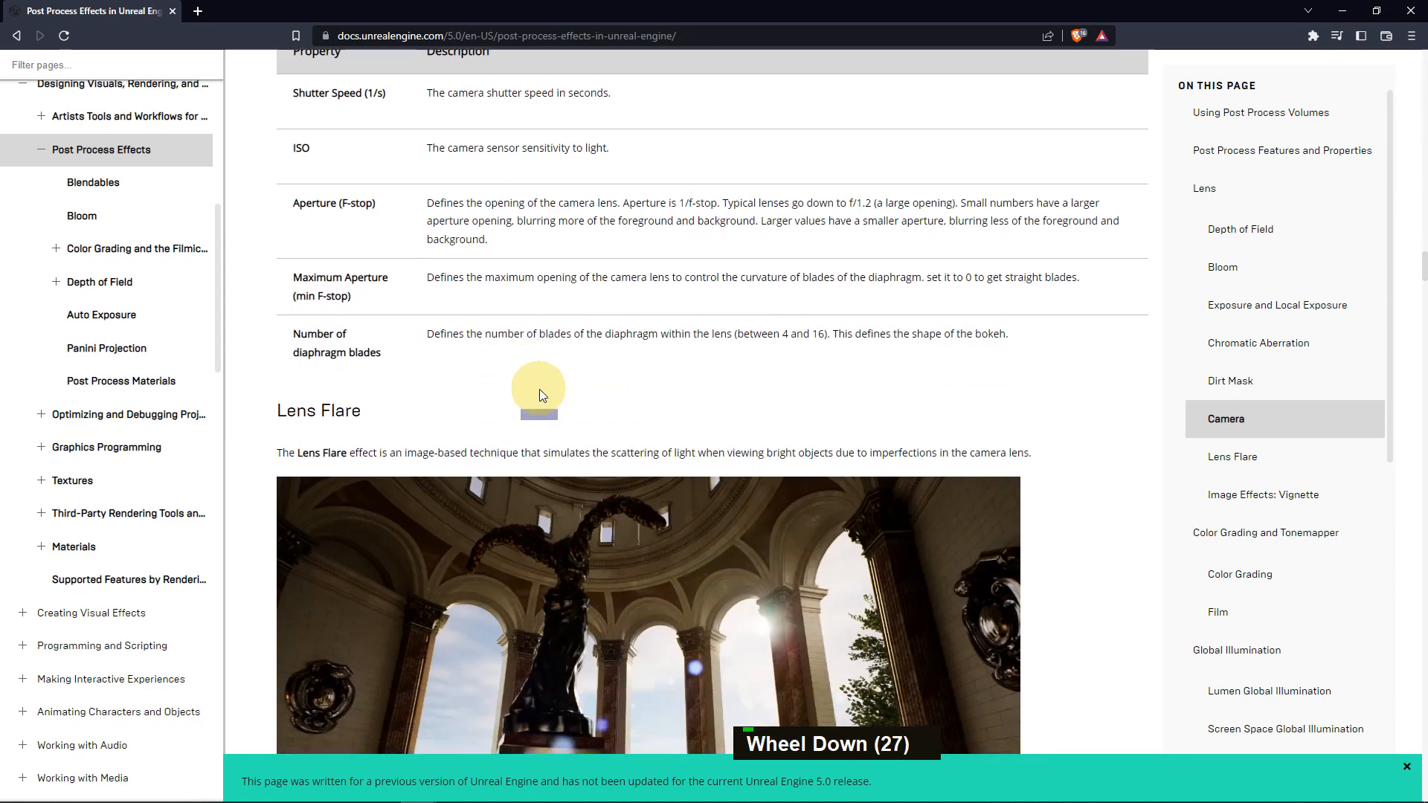
- Examine the Lens Flare example image and its table of properties
scroll(588, 377, up, 1)
scroll(588, 377, up, 1)
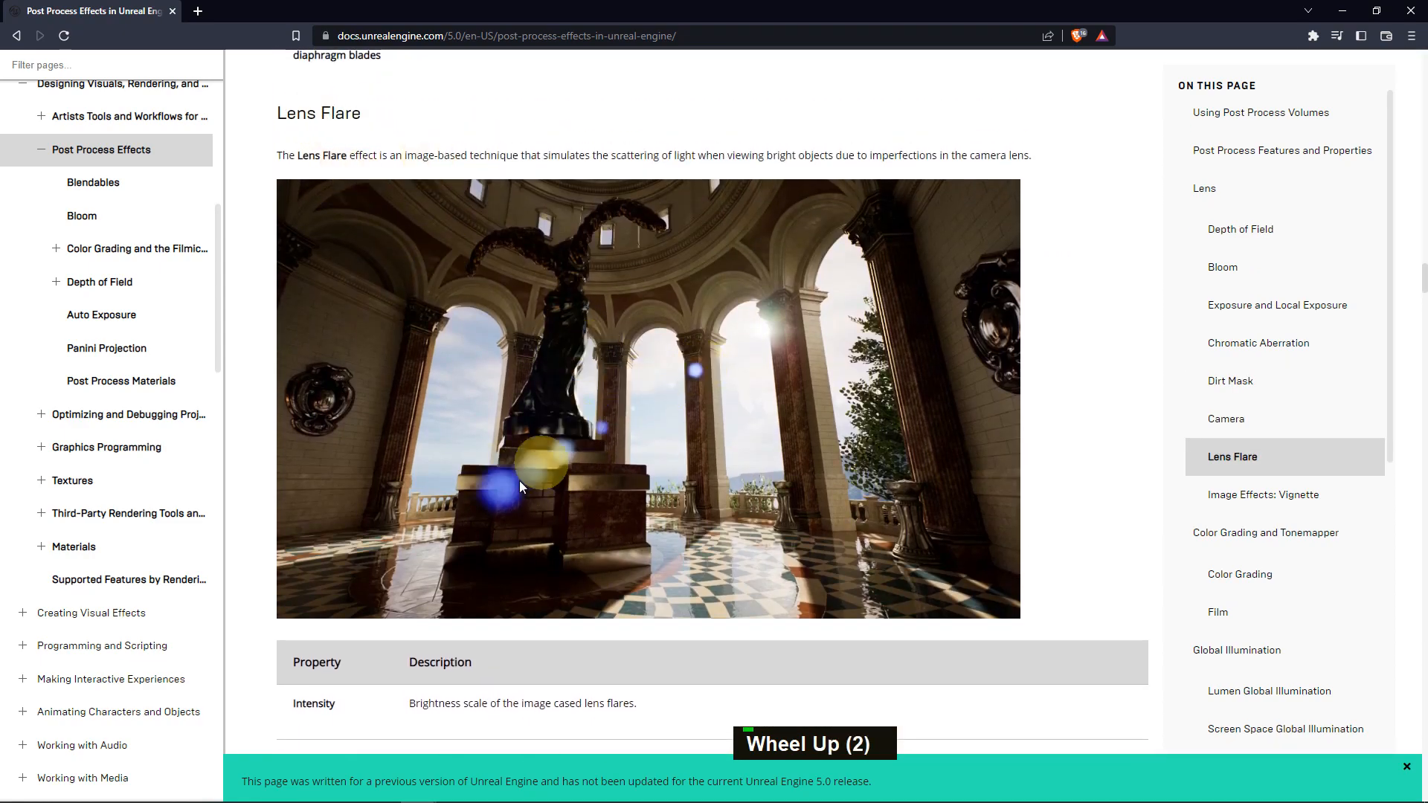
scroll(565, 453, down, 7)
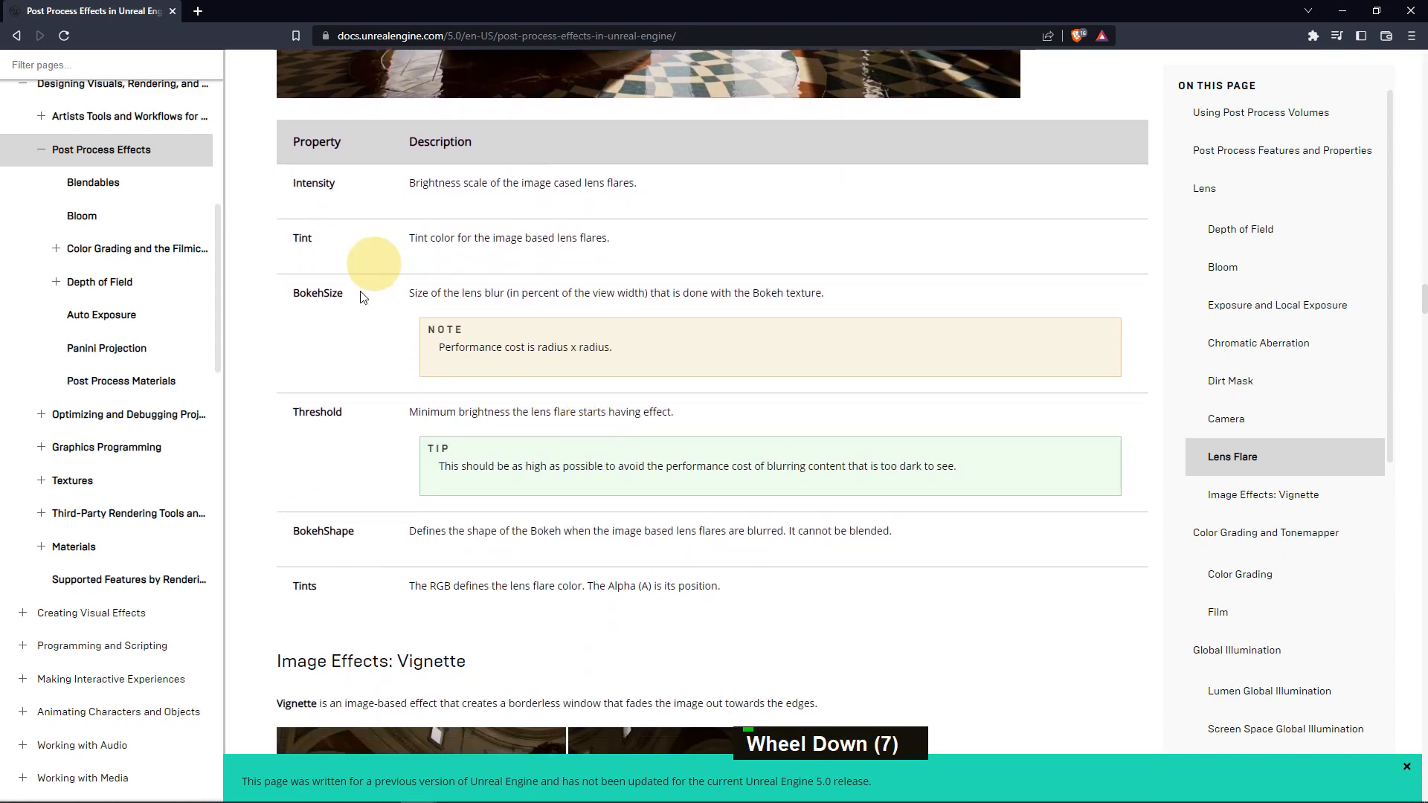
- Compare the Image Effects: Vignette example with the vignette disabled and enabled by sweeping its slider both ways
scroll(333, 320, down, 7)
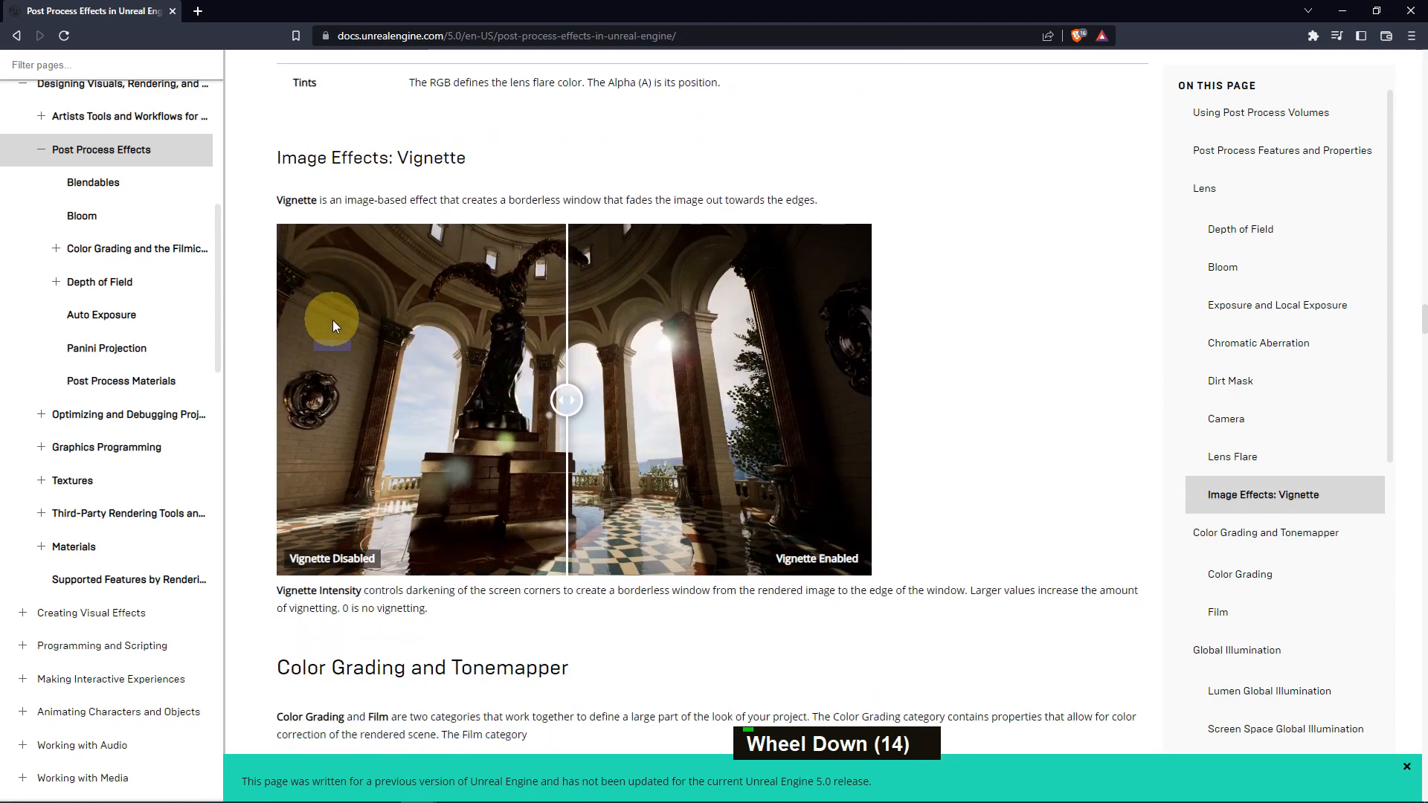
drag(567, 407, 314, 441)
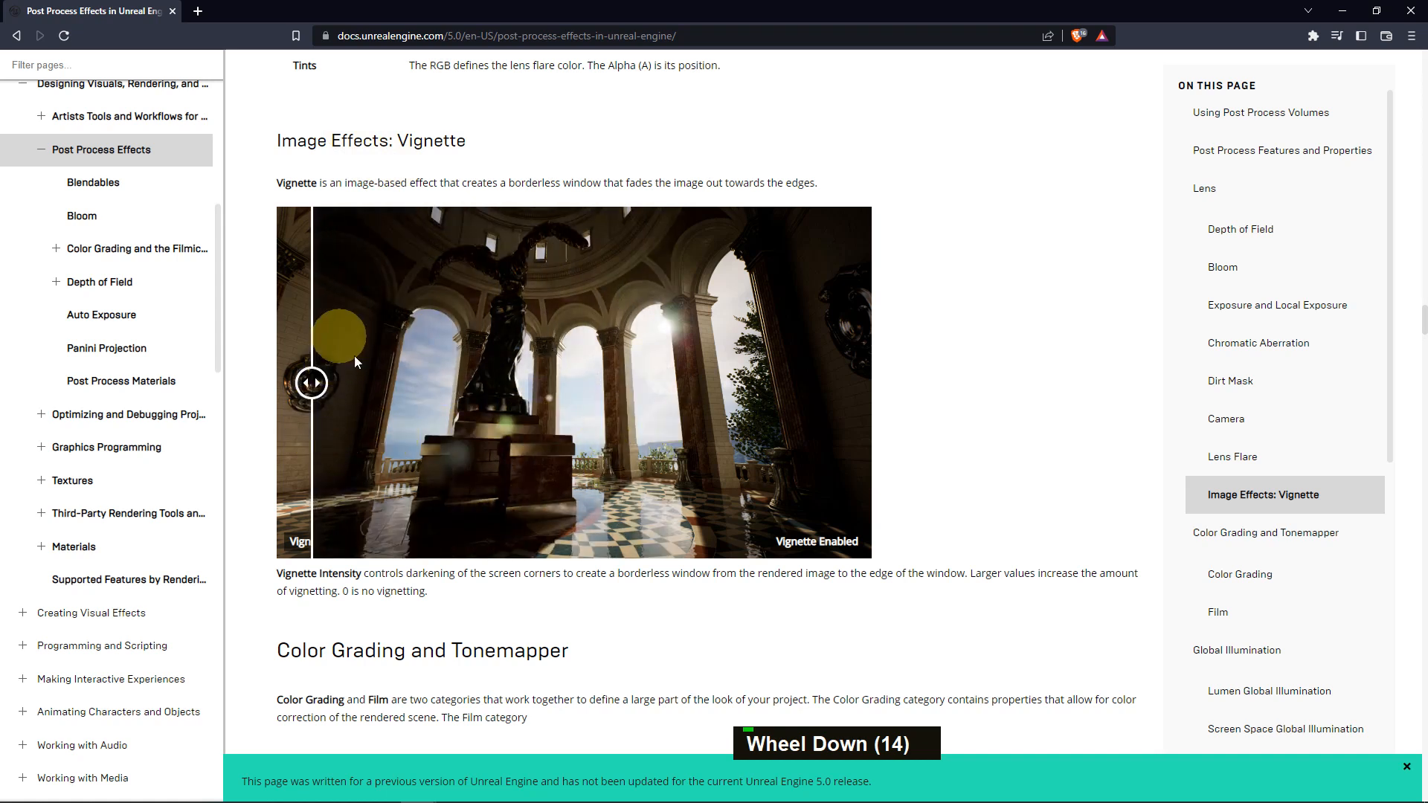
drag(325, 387, 717, 401)
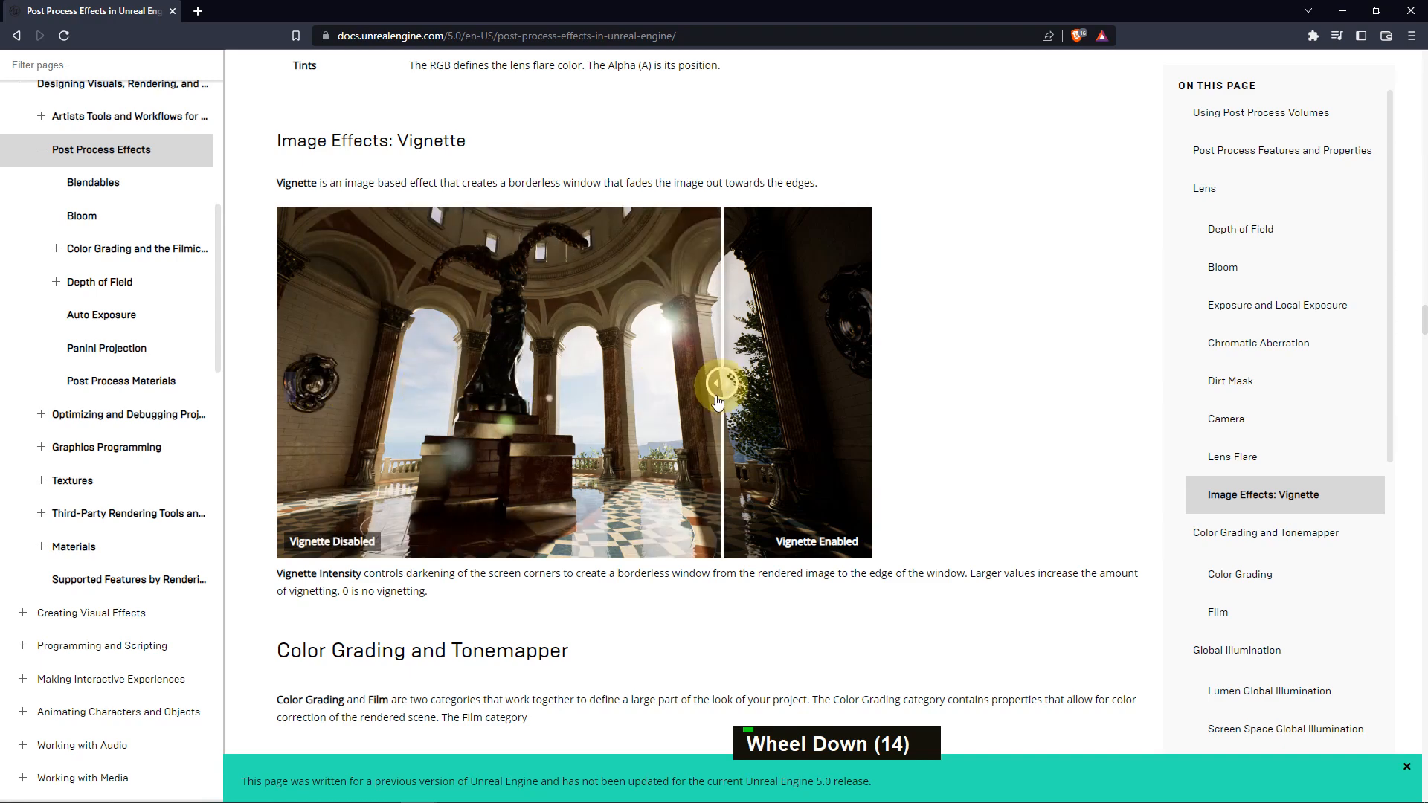
drag(725, 391, 548, 381)
- Skim the Color Grading, Film and Global Illumination sections and compare the Lumen Global Illumination example enabled and disabled
scroll(688, 473, down, 5)
scroll(686, 468, down, 13)
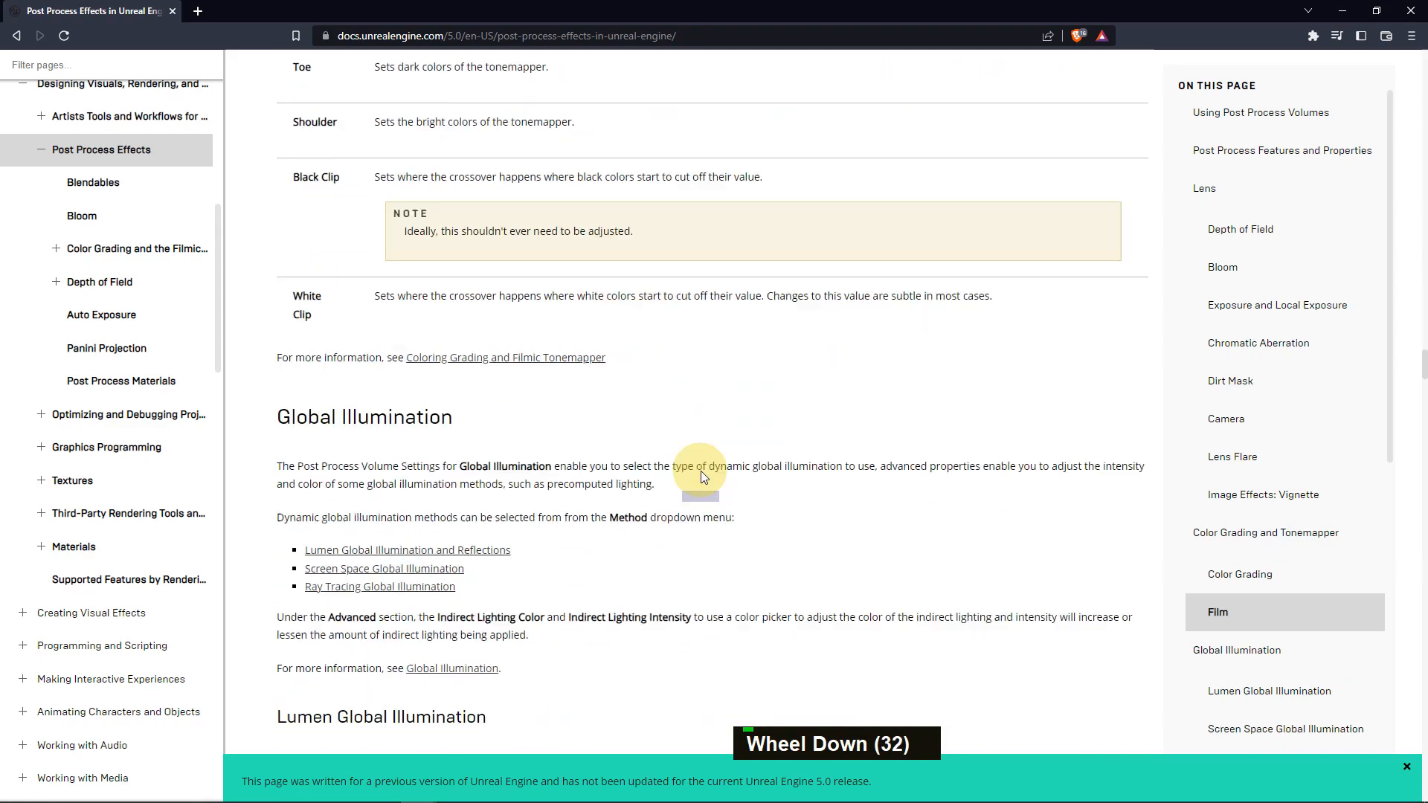
scroll(701, 476, down, 6)
scroll(617, 404, up, 1)
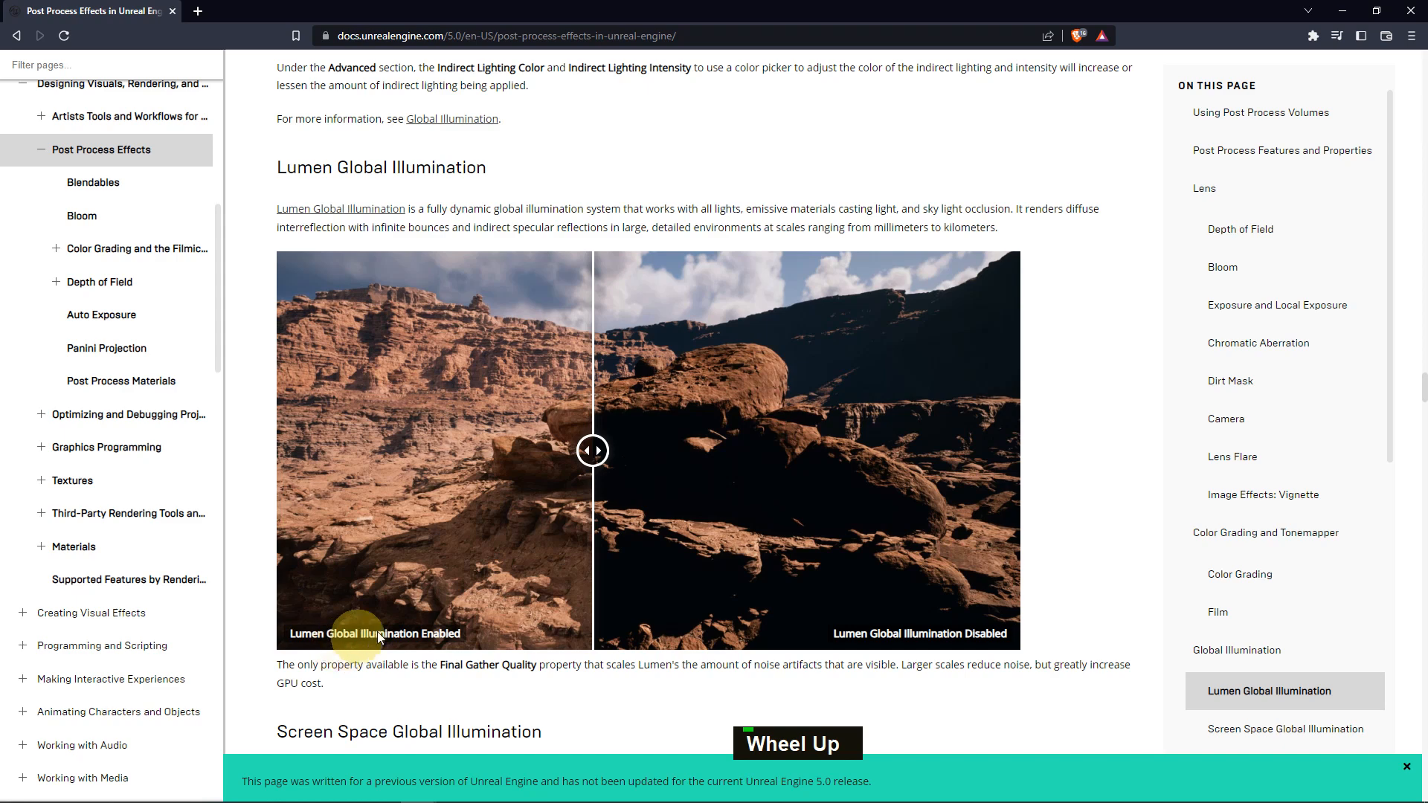
drag(592, 450, 853, 469)
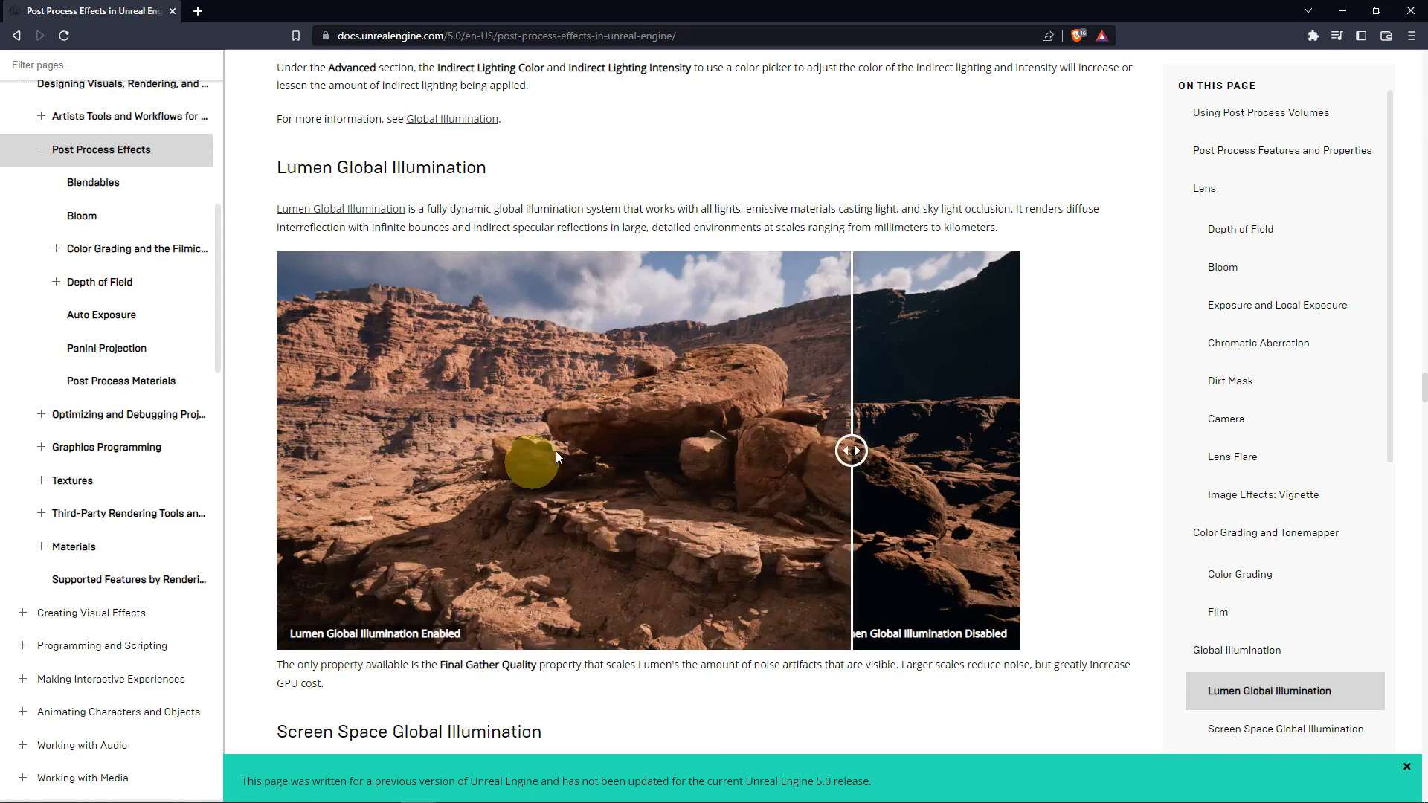
- Compare the baked lighting example with Screen Space Global Illumination enabled and disabled
scroll(529, 472, down, 8)
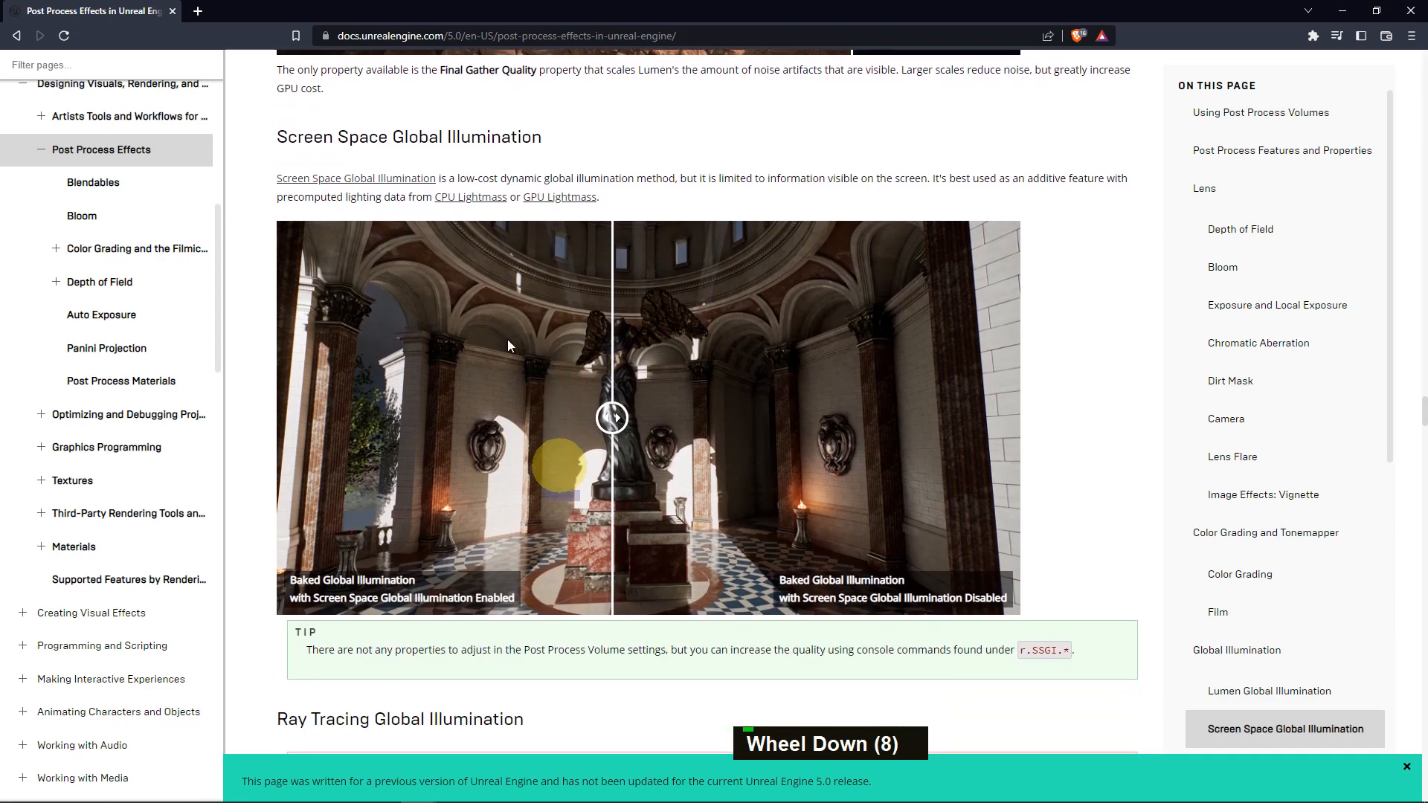
scroll(549, 446, down, 1)
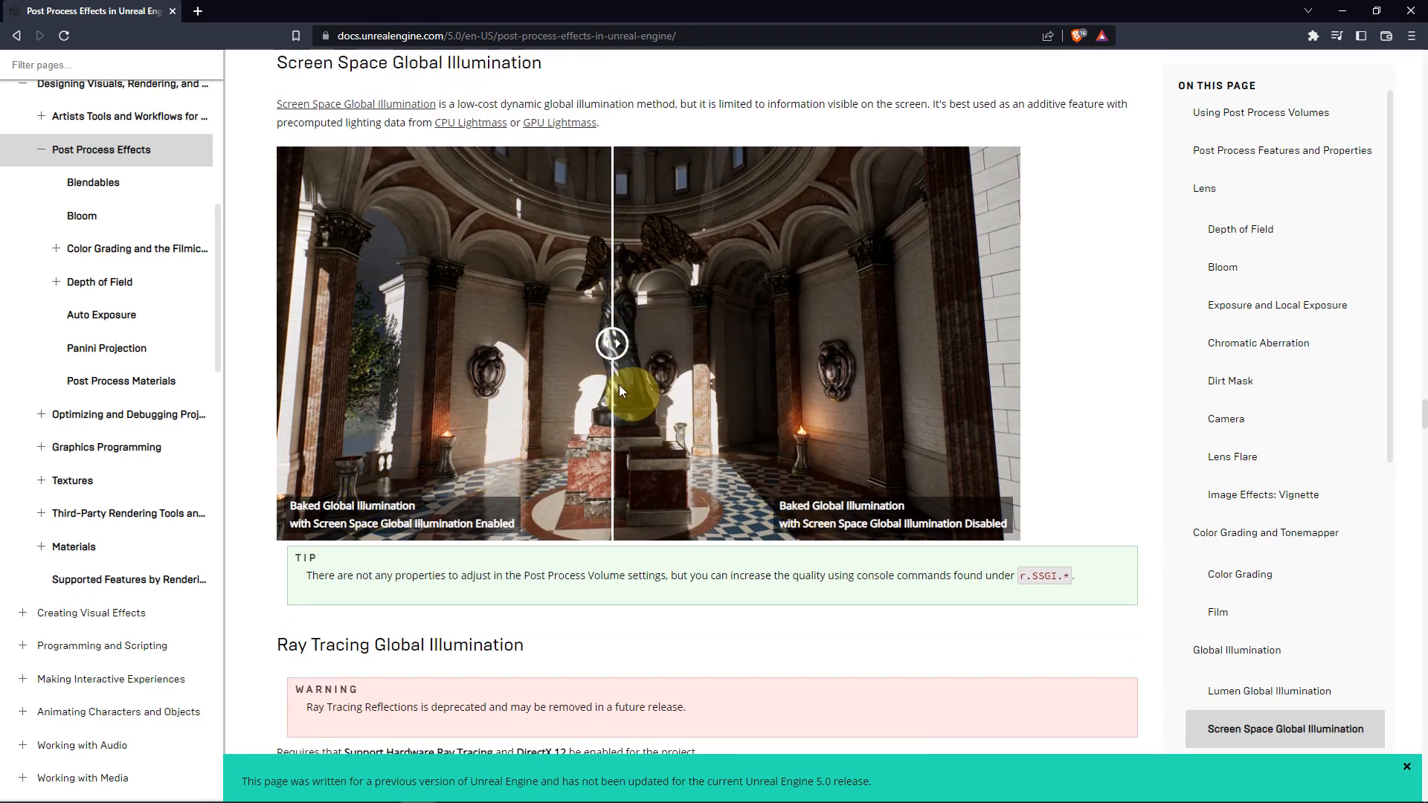
drag(616, 347, 646, 436)
- Compare the reflection examples: Screen Space against Lumen Reflections, and Ray Tracing against Screen Space Reflections
scroll(646, 436, down, 20)
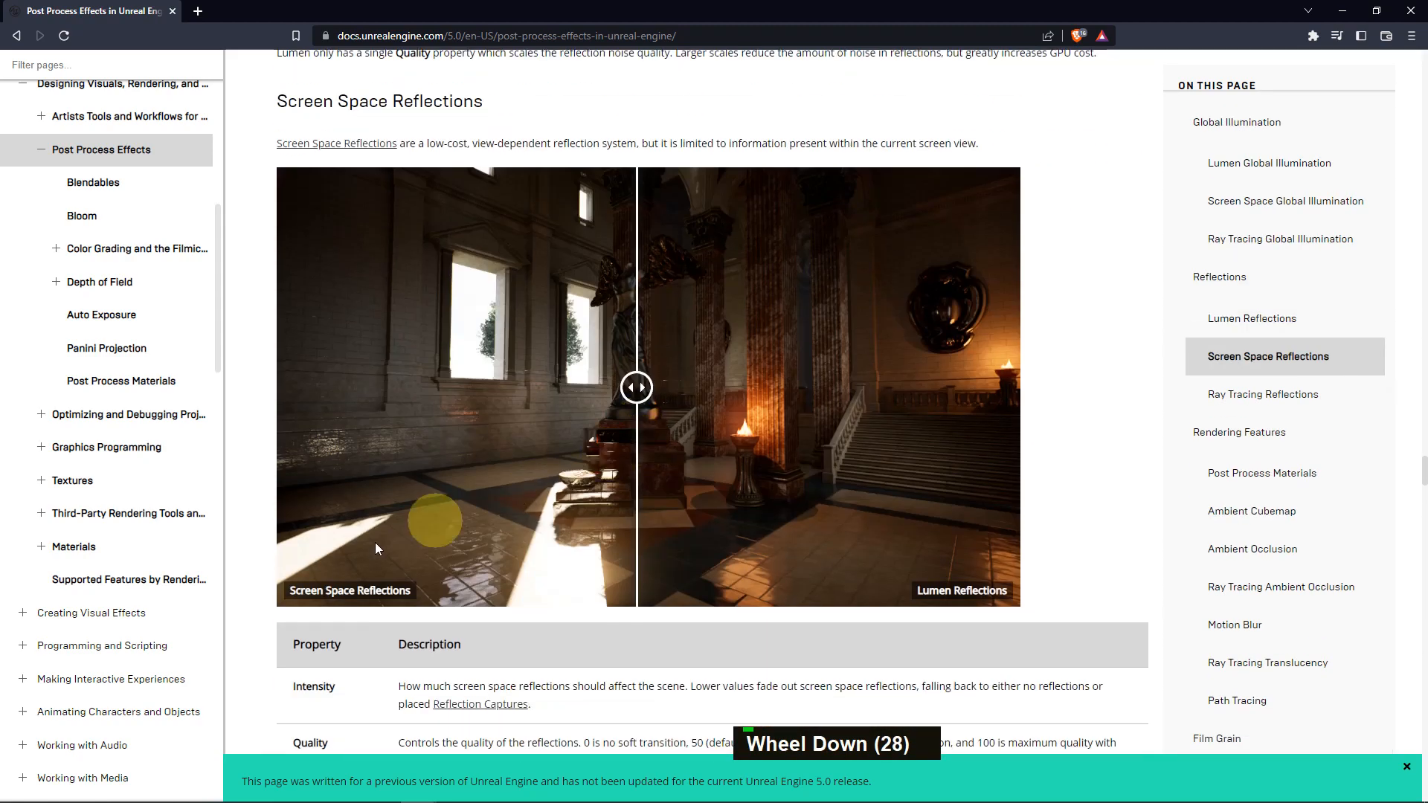
mouse_move(637, 387)
mouse_down()
mouse_move(333, 387)
mouse_move(1014, 387)
mouse_move(403, 403)
mouse_move(807, 386)
mouse_move(498, 438)
mouse_move(733, 387)
mouse_up()
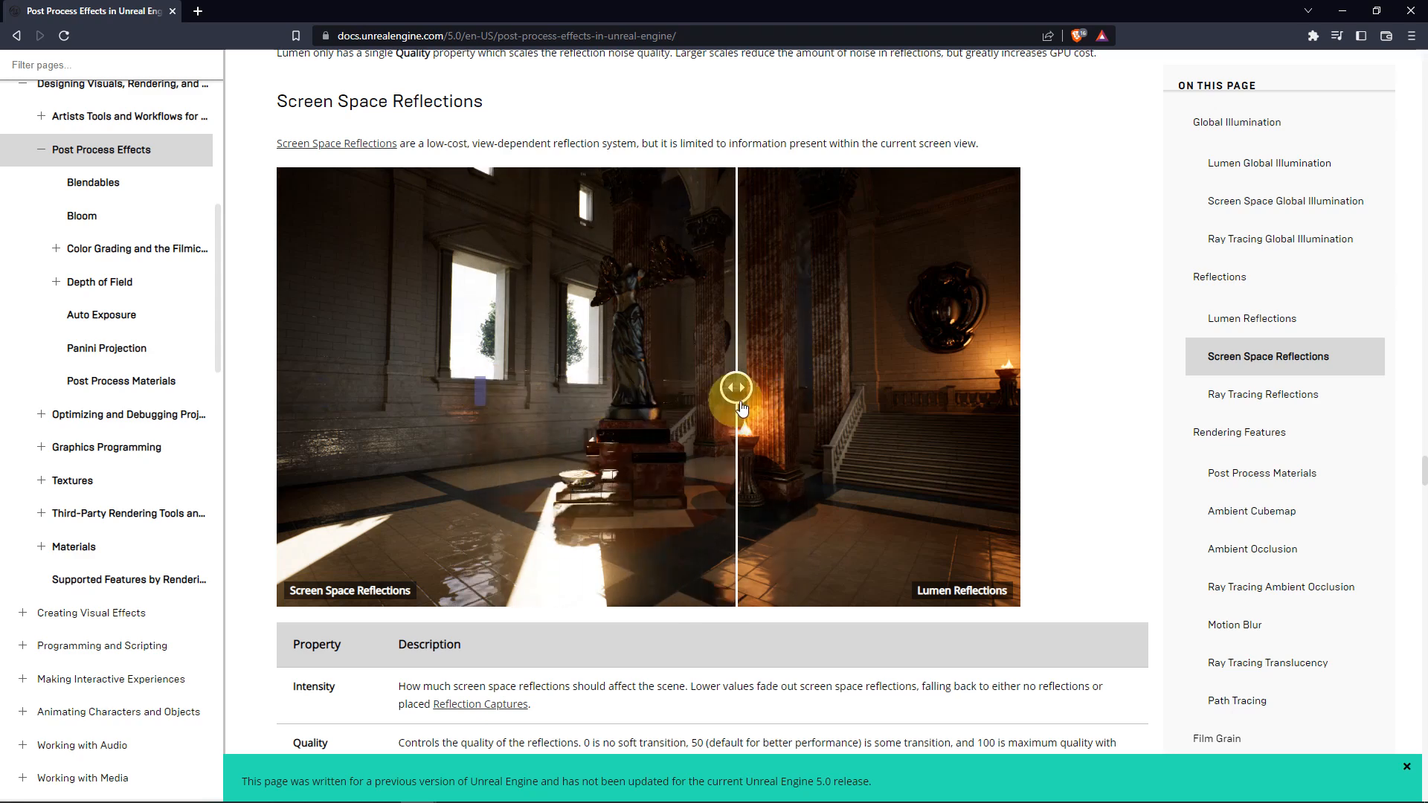
scroll(530, 493, down, 8)
scroll(530, 493, down, 4)
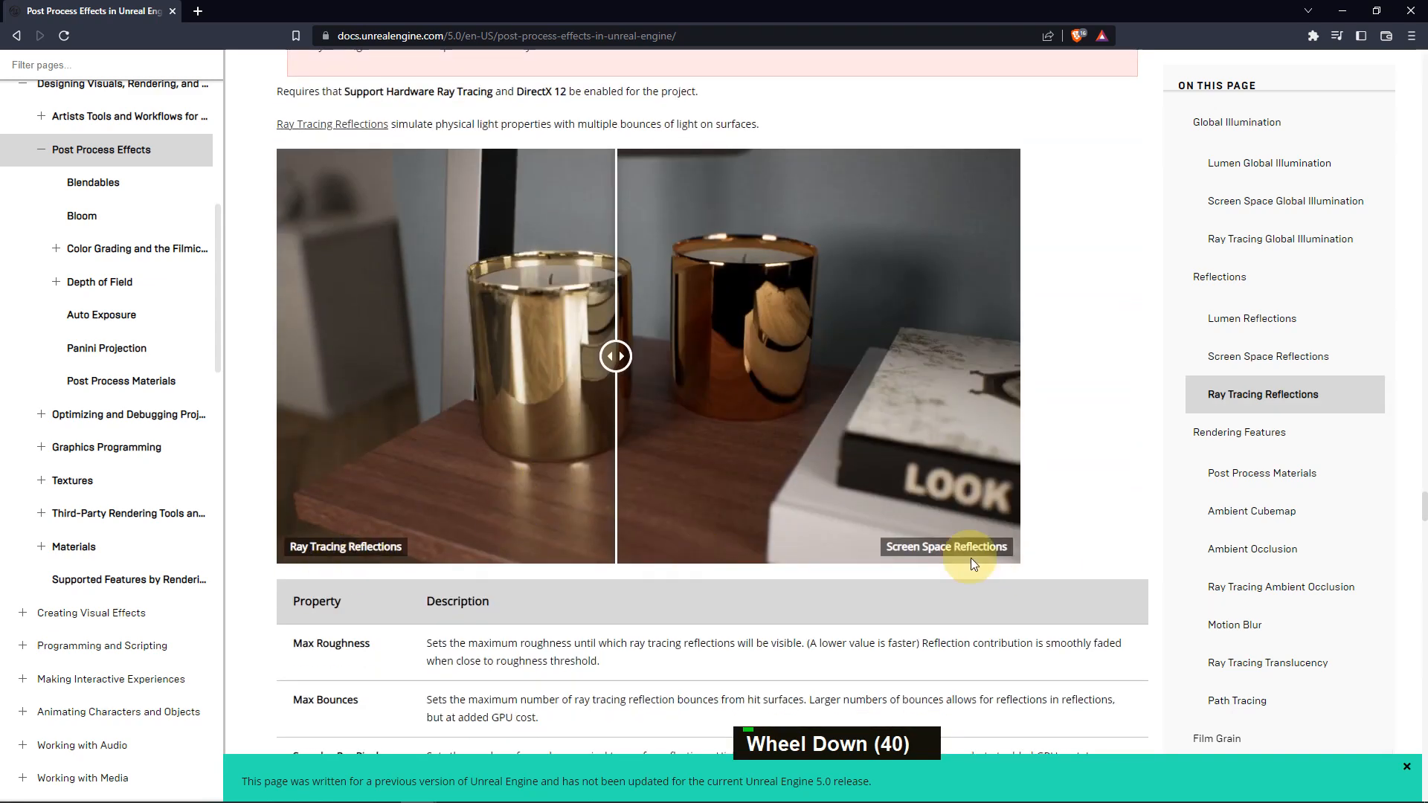
mouse_move(625, 371)
mouse_down()
mouse_move(545, 354)
mouse_move(676, 377)
mouse_move(854, 369)
mouse_move(476, 383)
mouse_move(846, 387)
mouse_up()
- View the Post Process Materials examples and compare the room image with Screen Space Ambient Occlusion enabled and disabled
scroll(573, 473, down, 11)
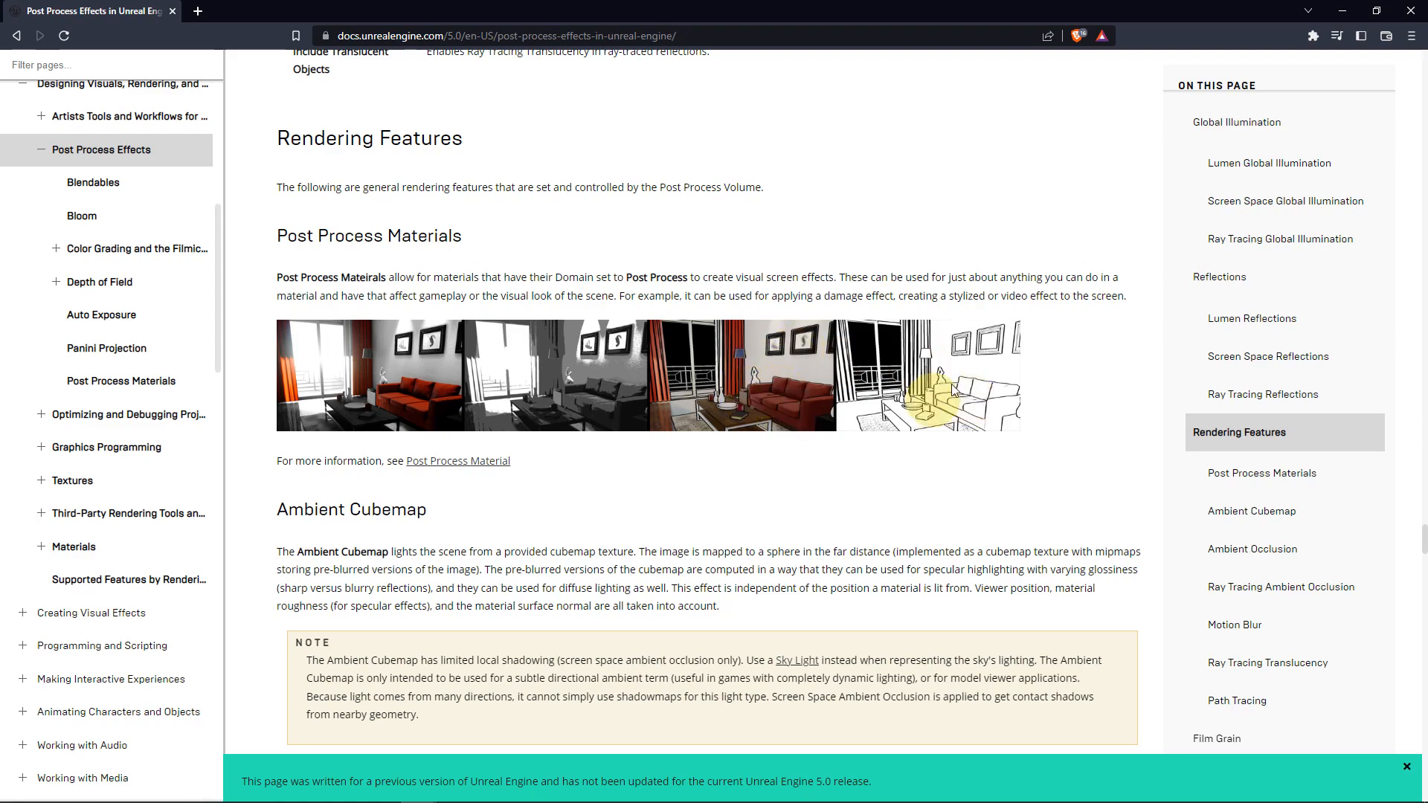
scroll(837, 435, down, 16)
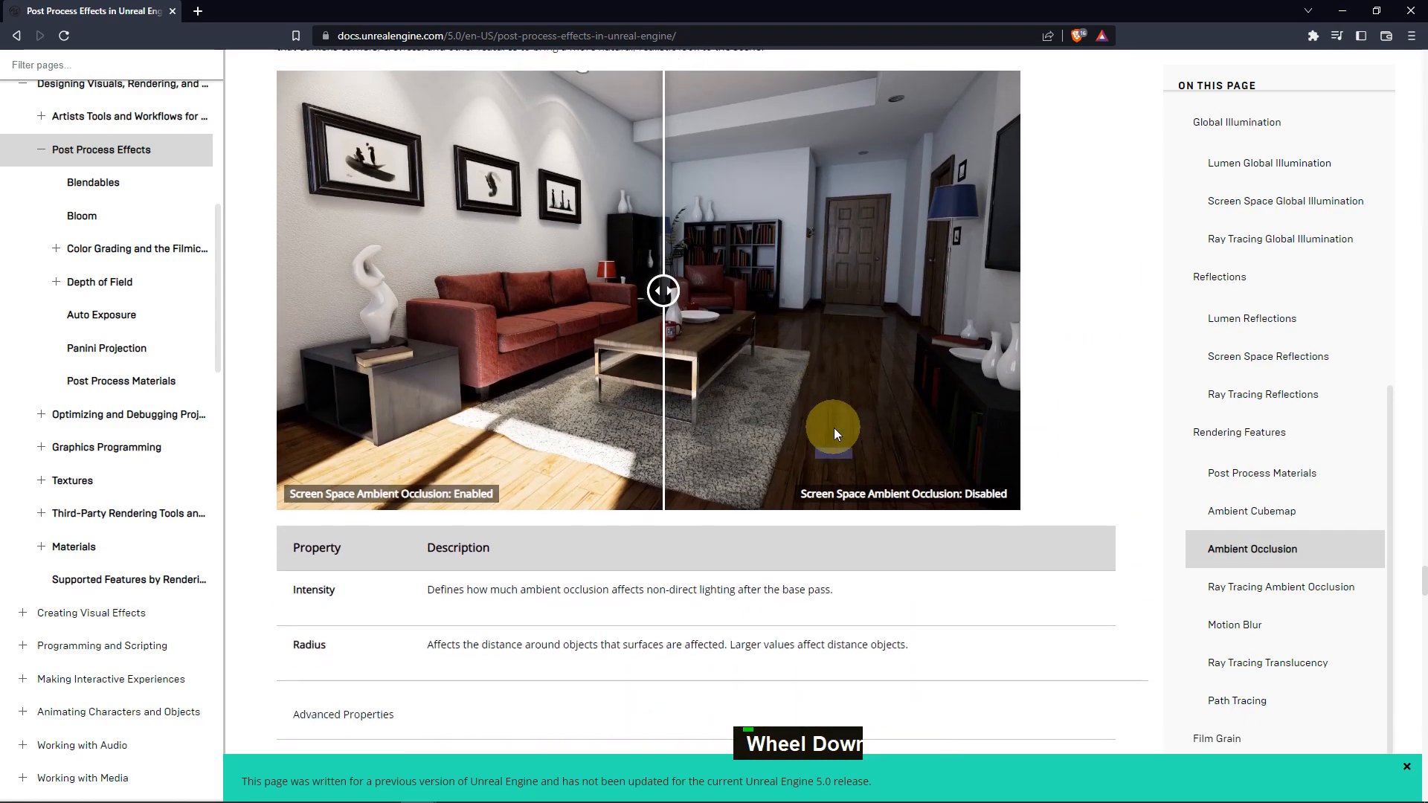
scroll(833, 427, up, 2)
drag(658, 444, 758, 439)
- Look over the Ambient Occlusion properties and compare Screen Space with Ray Tracing Ambient Occlusion in the example image
scroll(680, 443, down, 16)
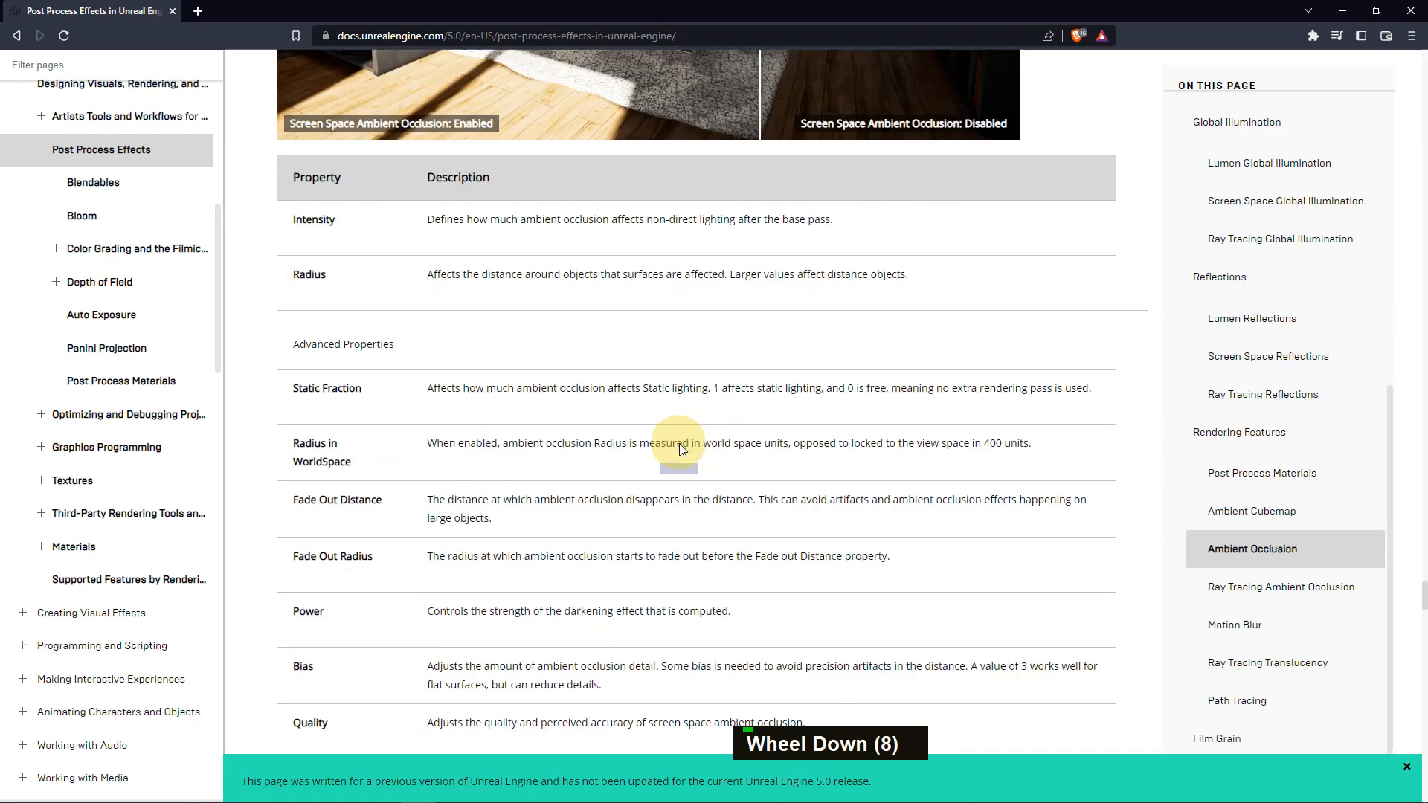
scroll(679, 443, down, 4)
drag(676, 439, 715, 454)
- Examine the Motion Blur example and its settings, and the Ray Tracing Translucency comparison image
scroll(791, 439, down, 7)
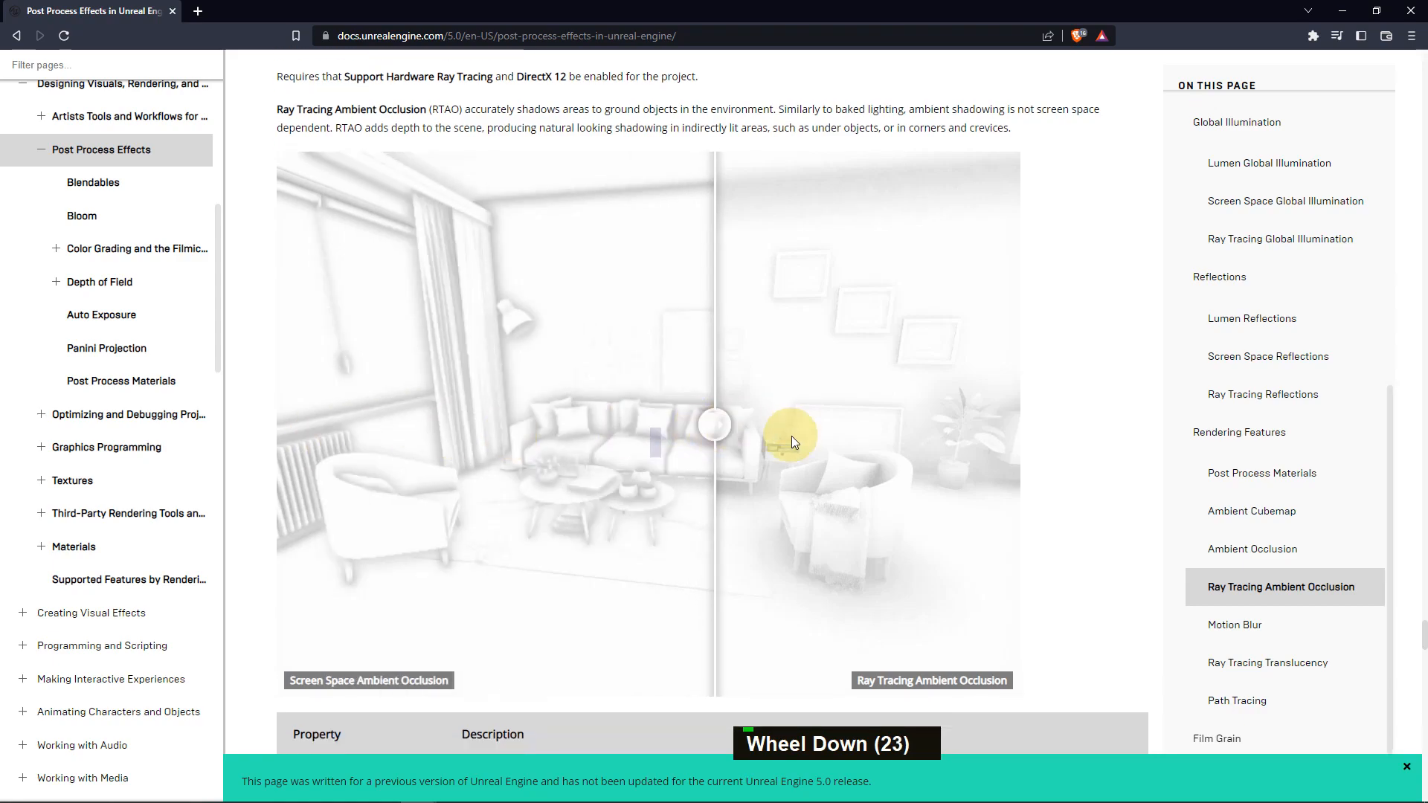
scroll(792, 436, down, 7)
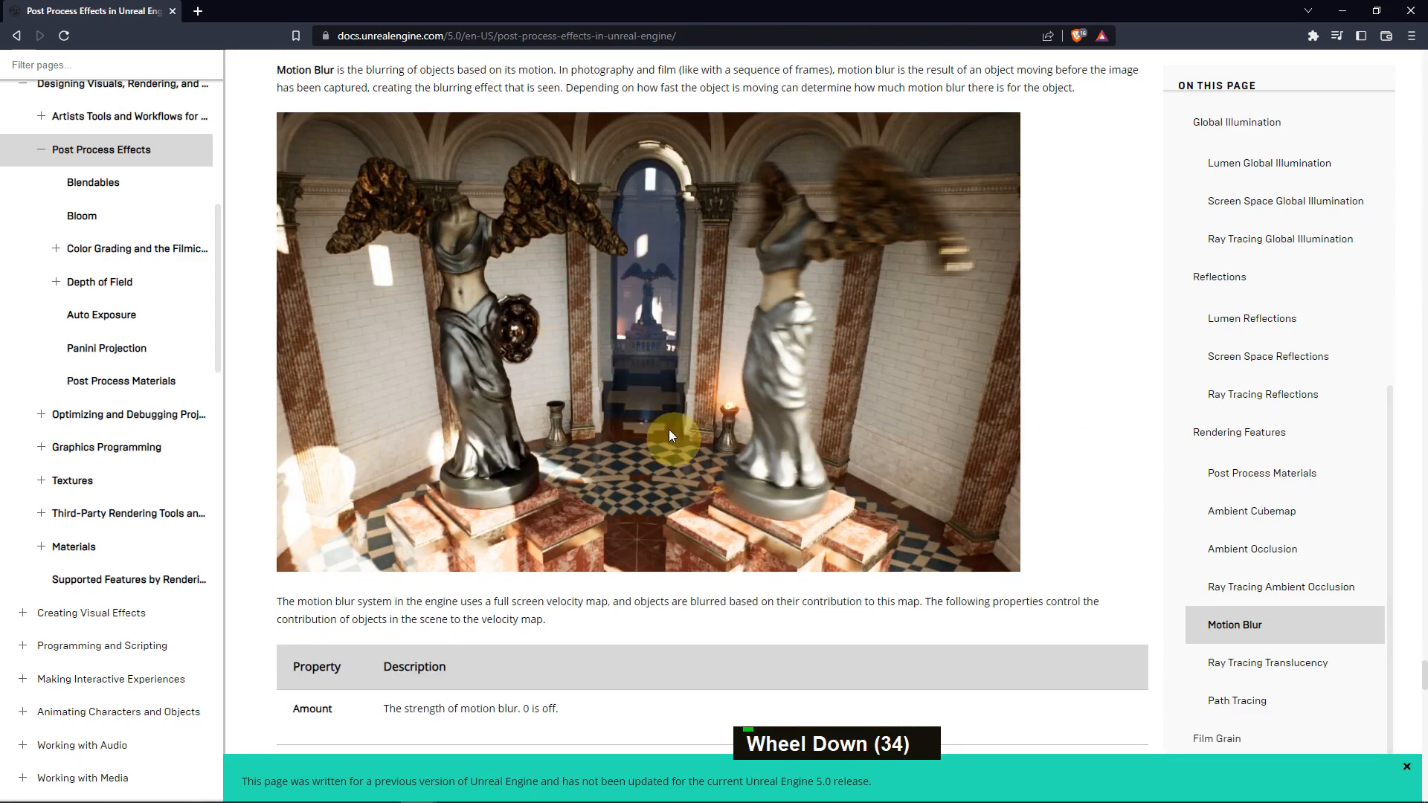
scroll(671, 422, down, 13)
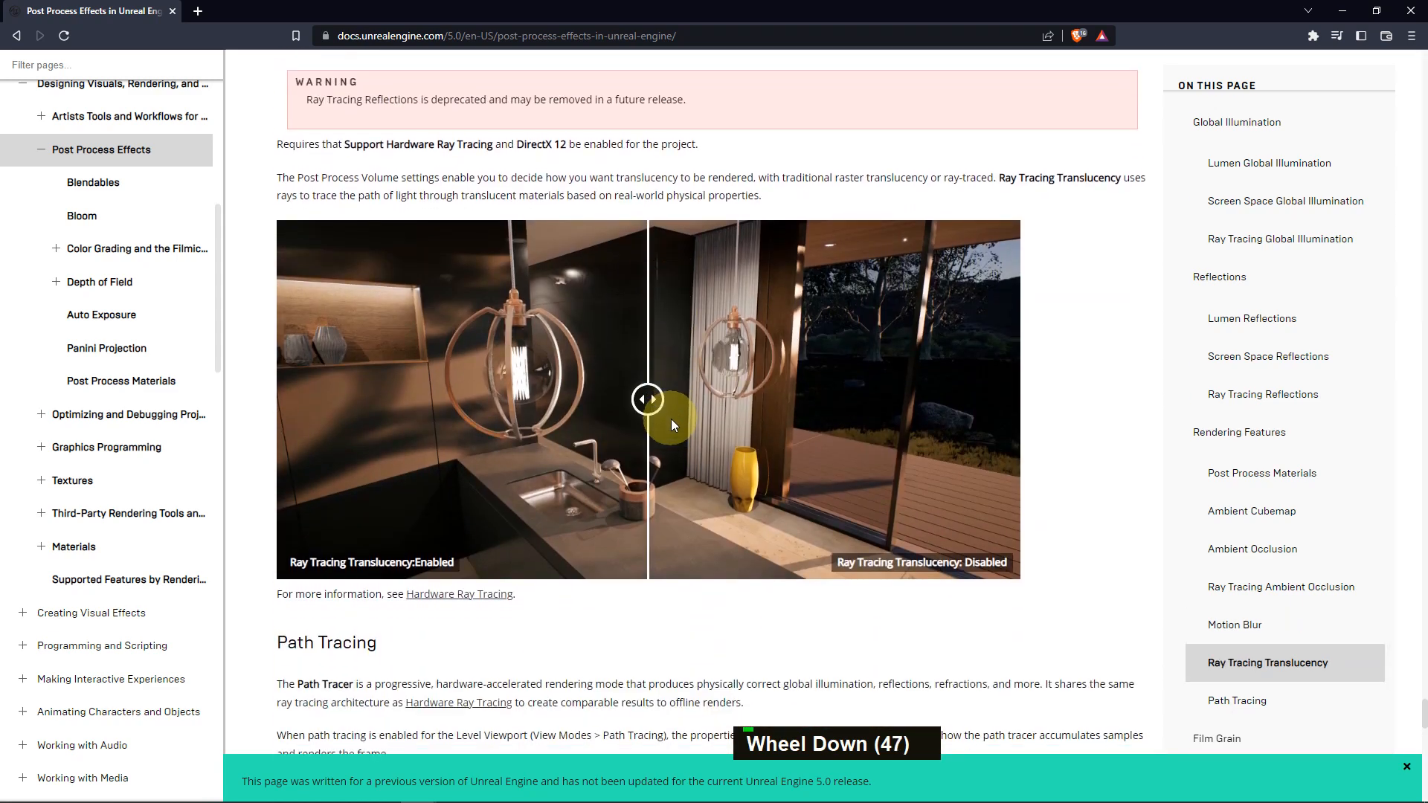
- Compare the kitchen example image with Ray Tracing Translucency enabled and disabled
drag(649, 402, 379, 449)
scroll(470, 452, up, 2)
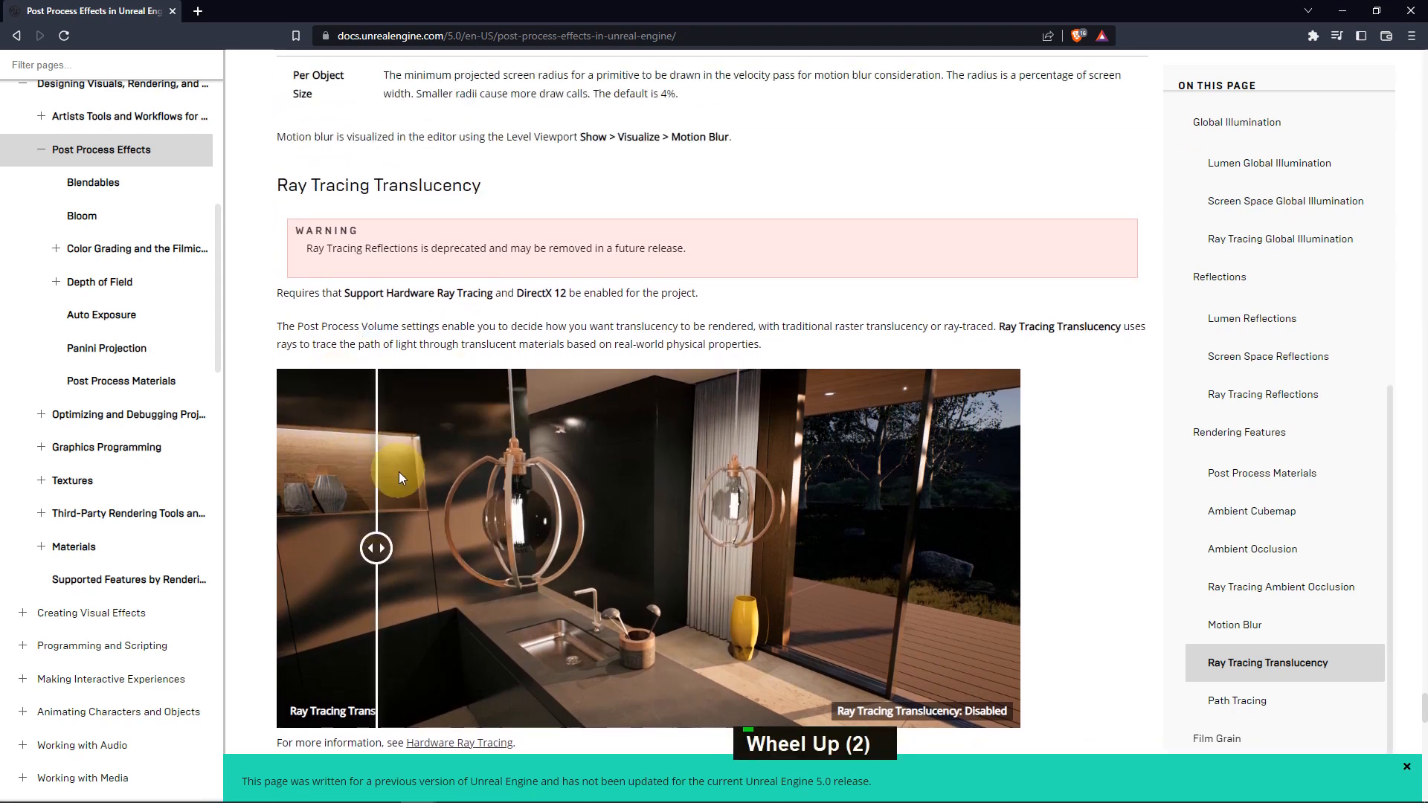
scroll(398, 472, down, 1)
drag(377, 474, 677, 476)
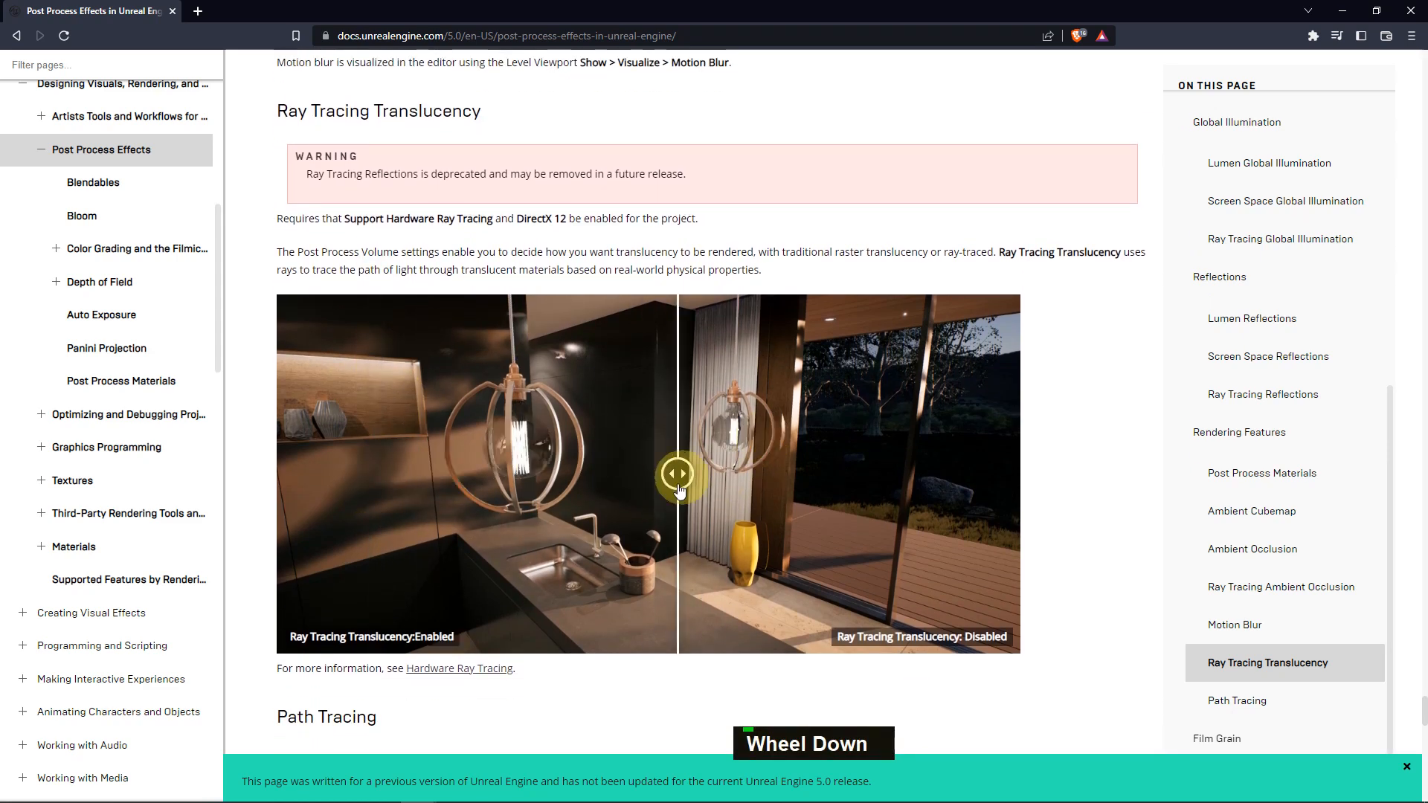
- Look over the Path Tracing section and its viewport example, and the remaining content below it
scroll(676, 486, down, 10)
scroll(587, 444, up, 2)
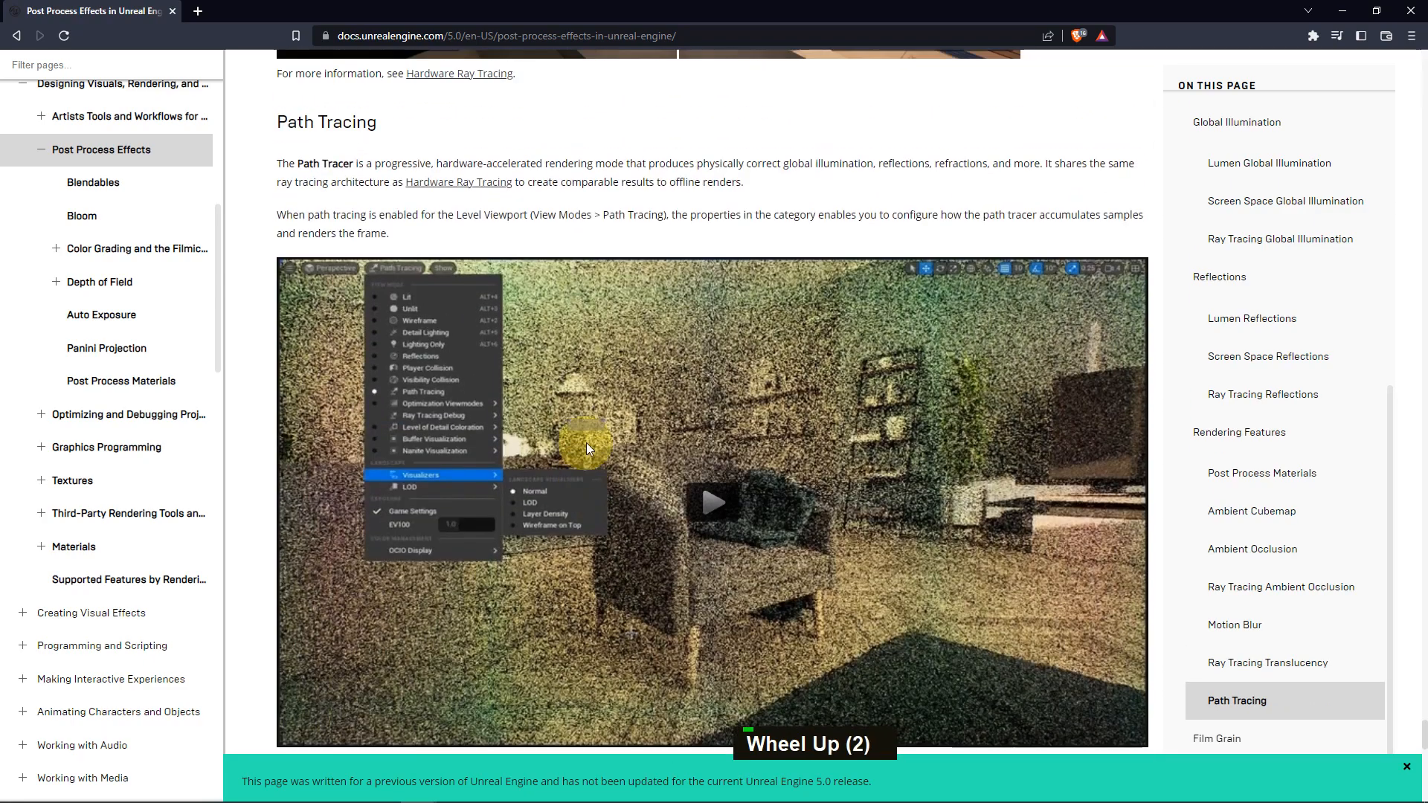
scroll(517, 350, down, 14)
scroll(517, 350, down, 2)
scroll(508, 343, up, 3)
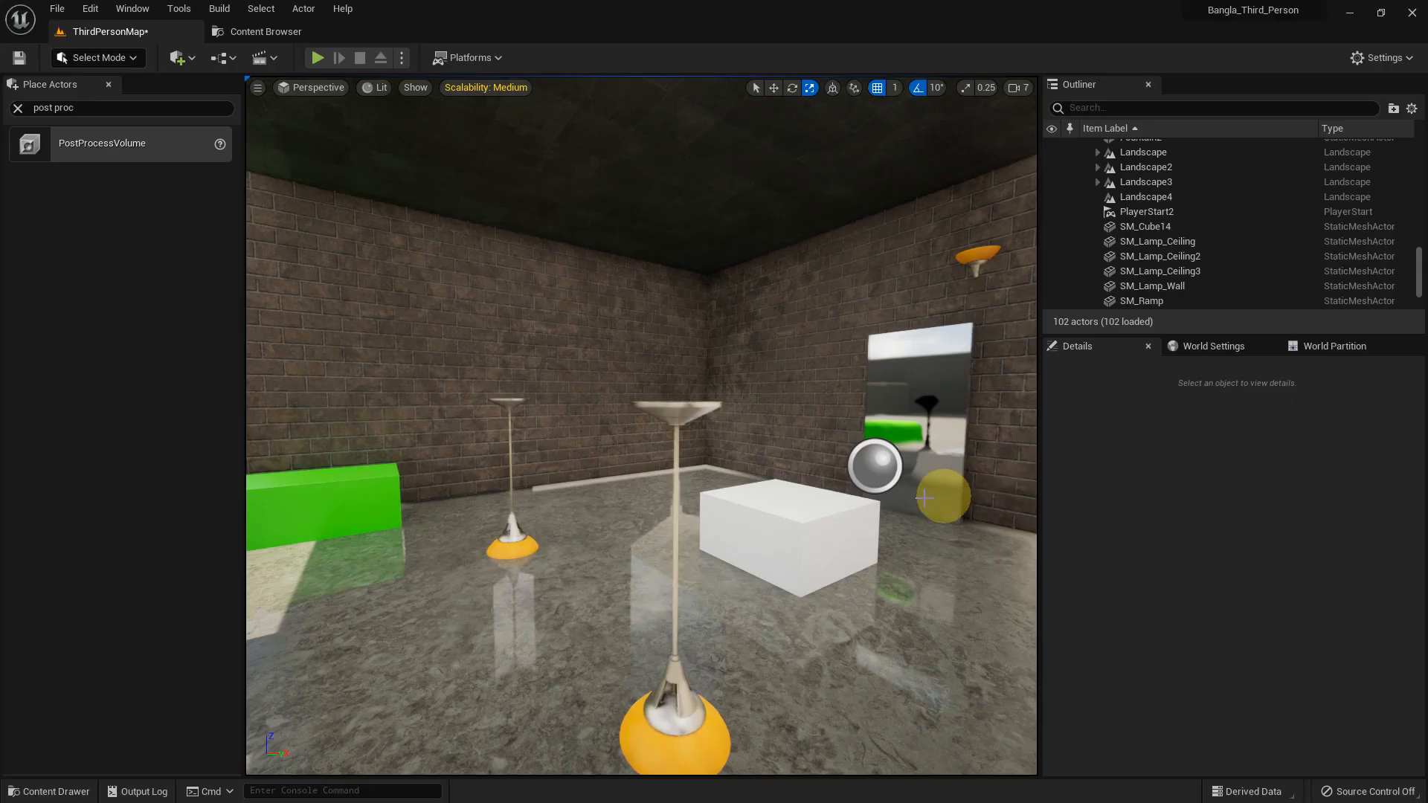
- Switch to Unreal Editor, clear the actor search and close the Place Actors panel
middle_click(796, 494)
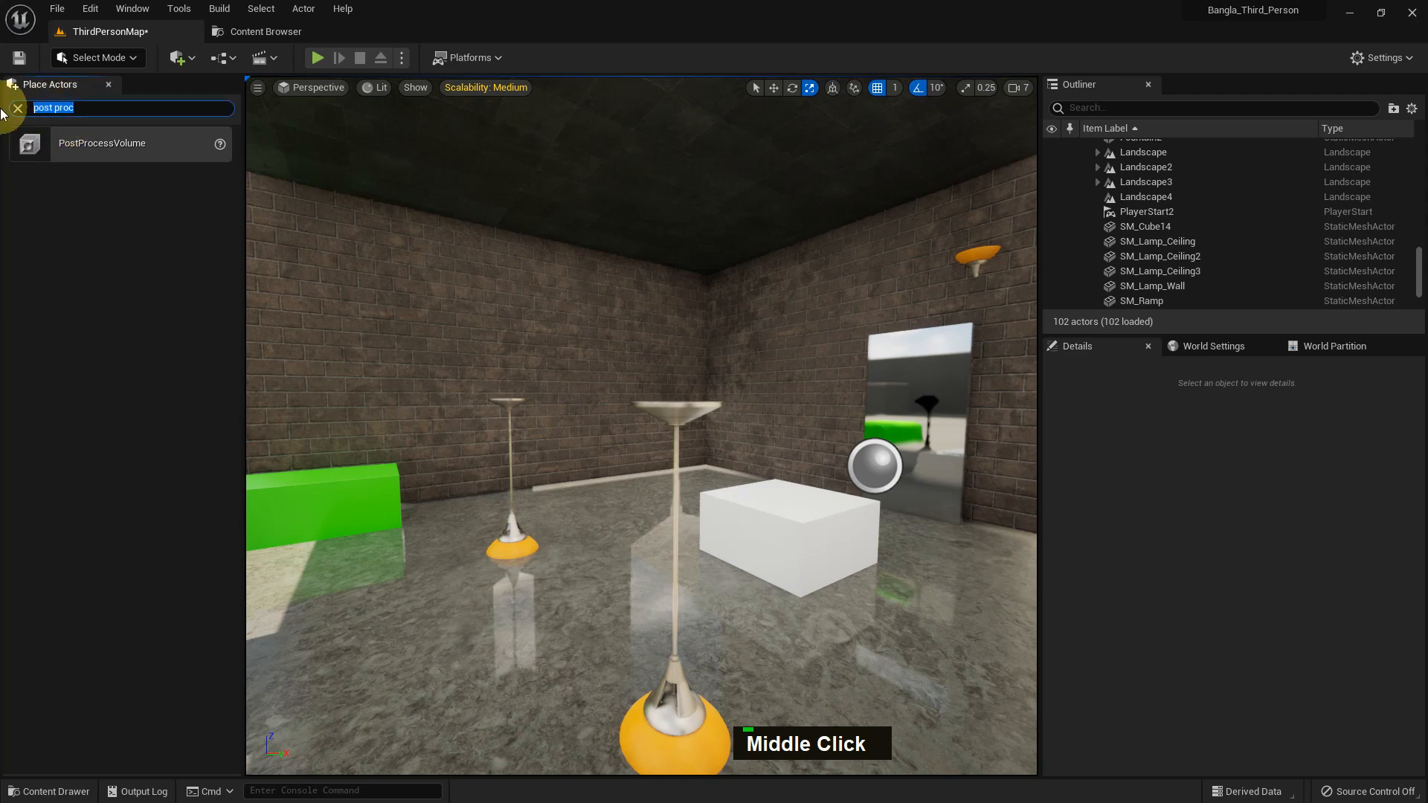
key(BackSpace)
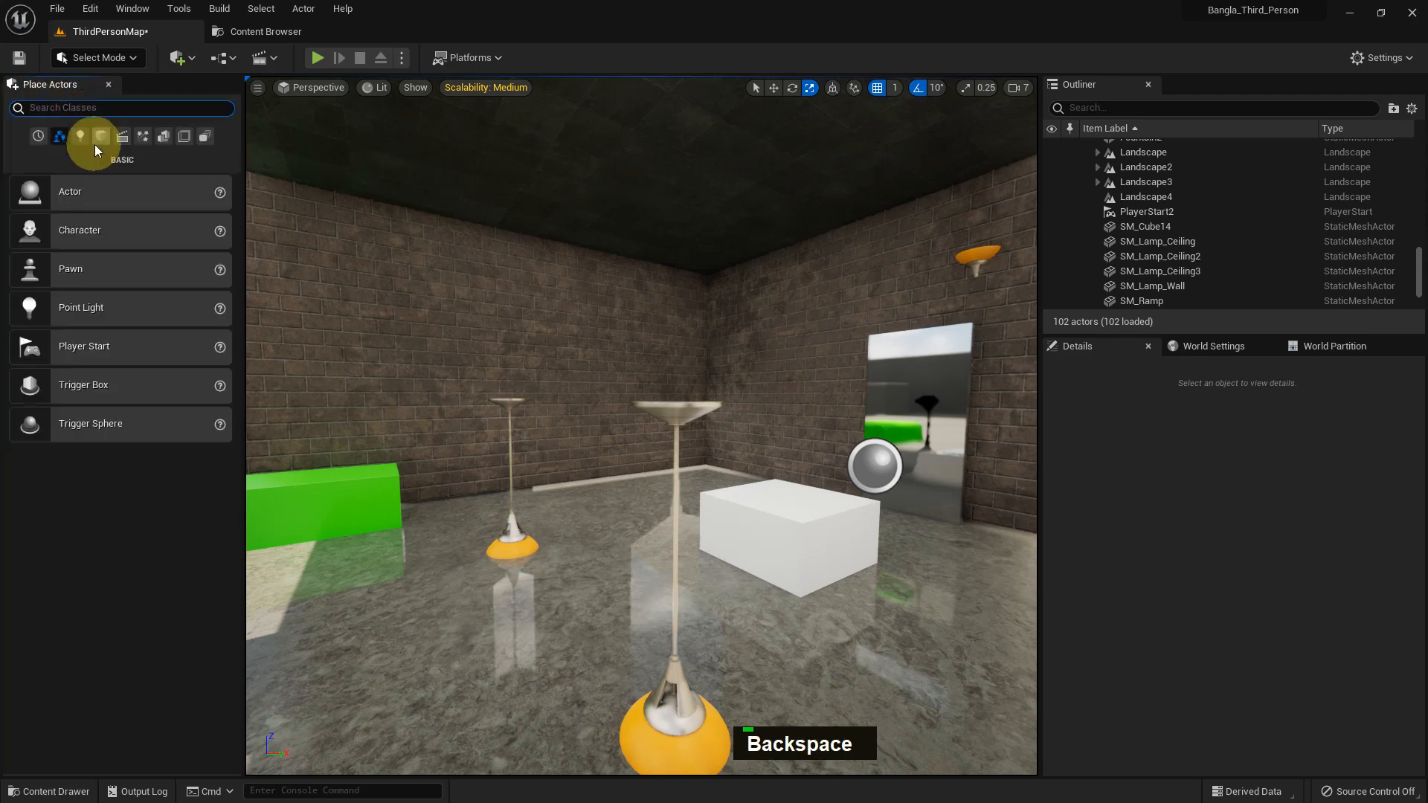
click(108, 84)
- Reopen the Place Actors panel and place a PostProcessVolume from the Visual Effects category in the brick room
click(134, 9)
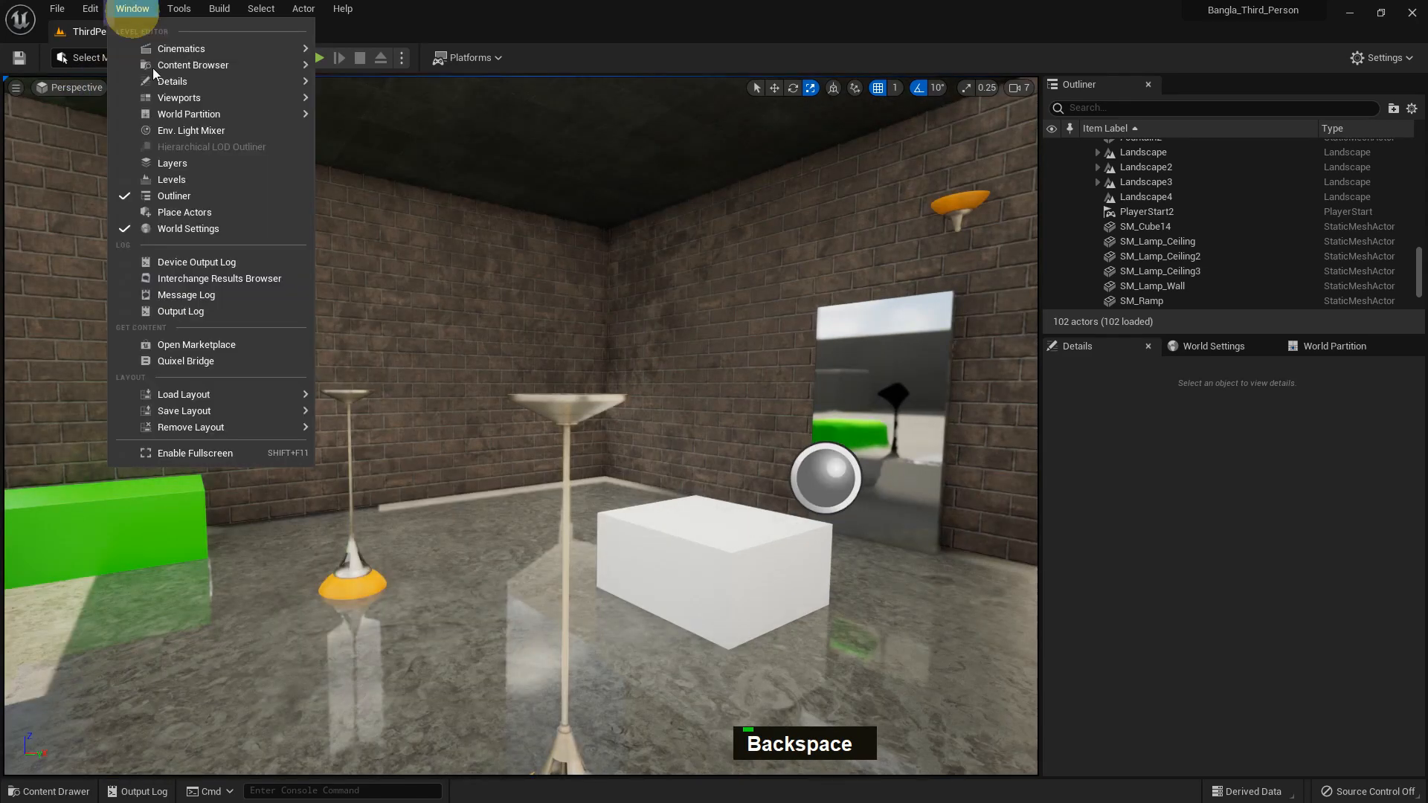
click(181, 212)
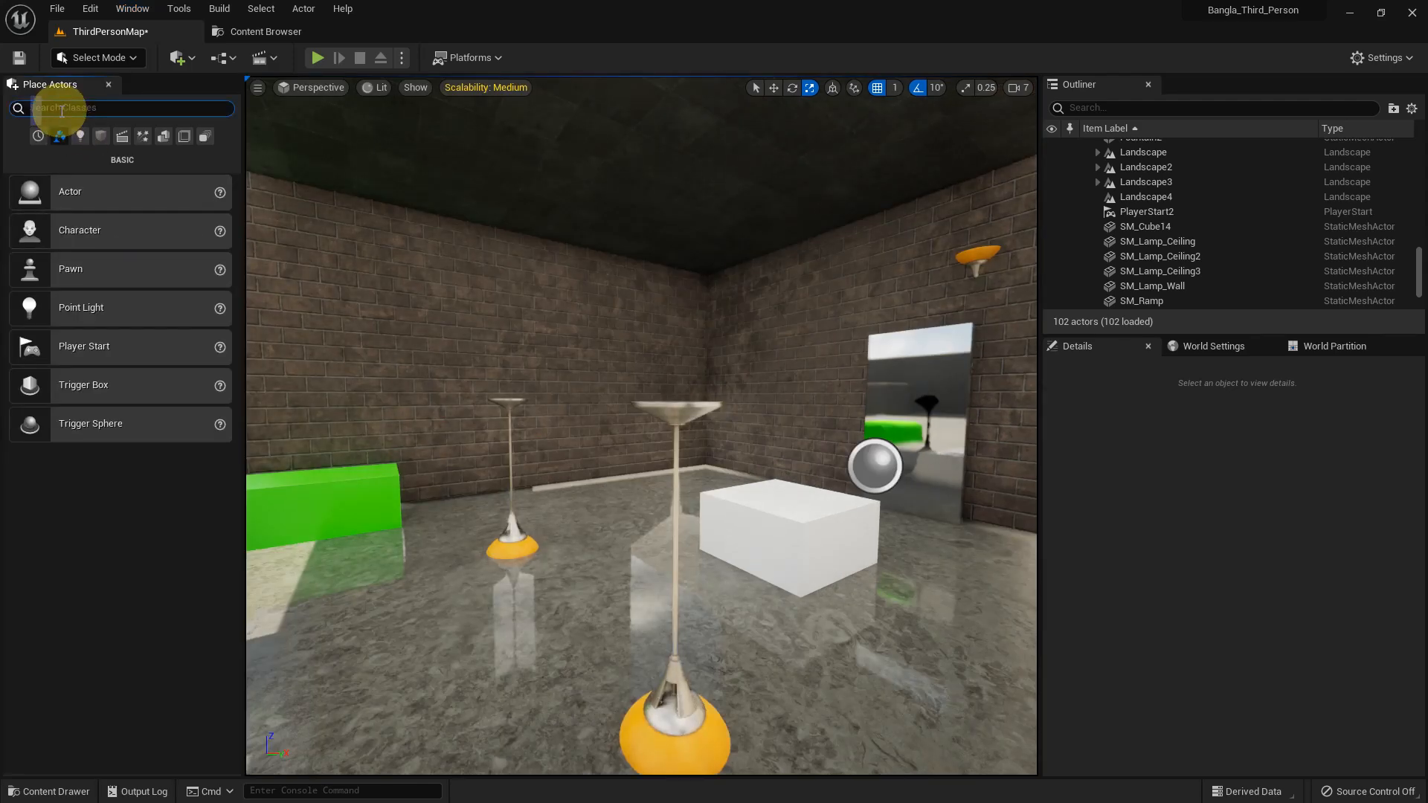
click(141, 138)
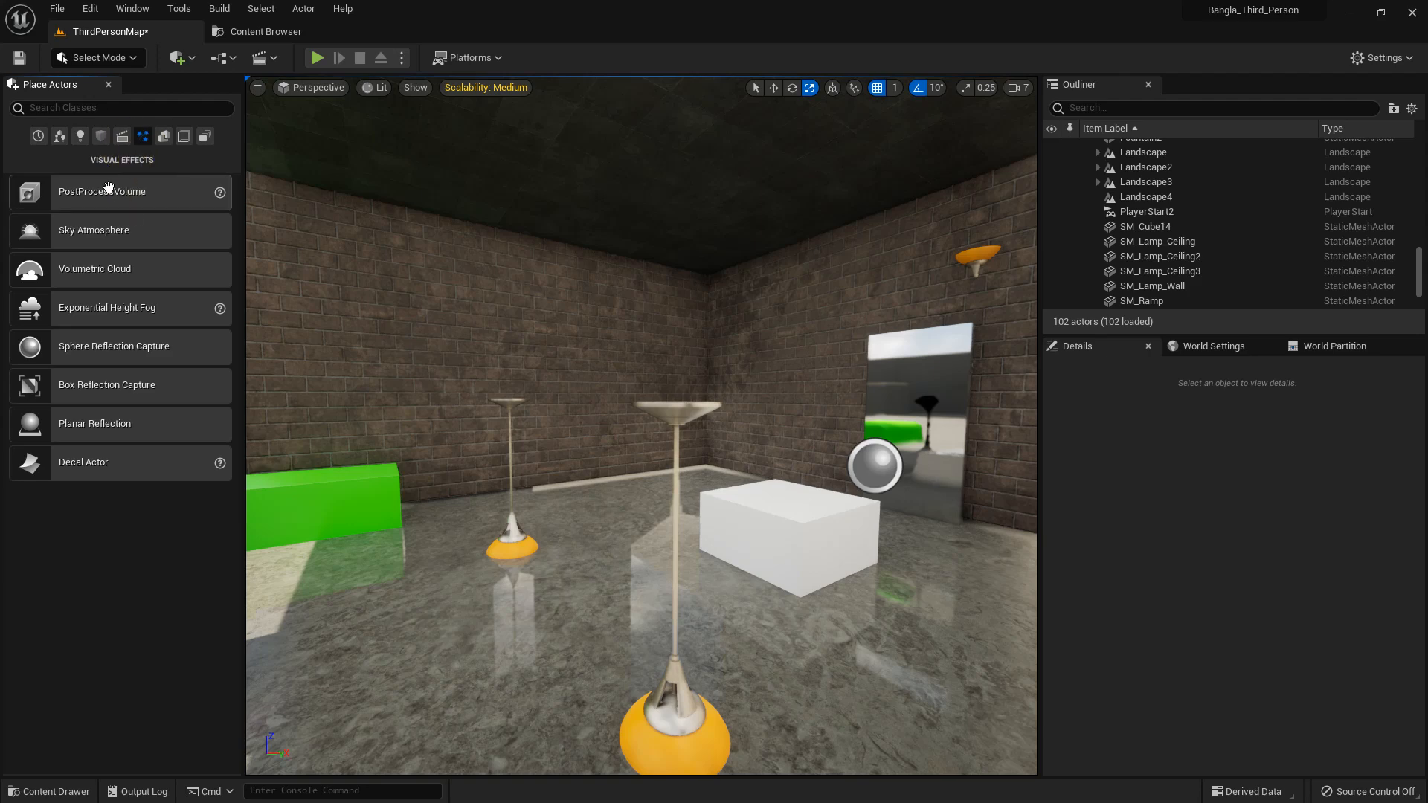
drag(108, 190, 602, 529)
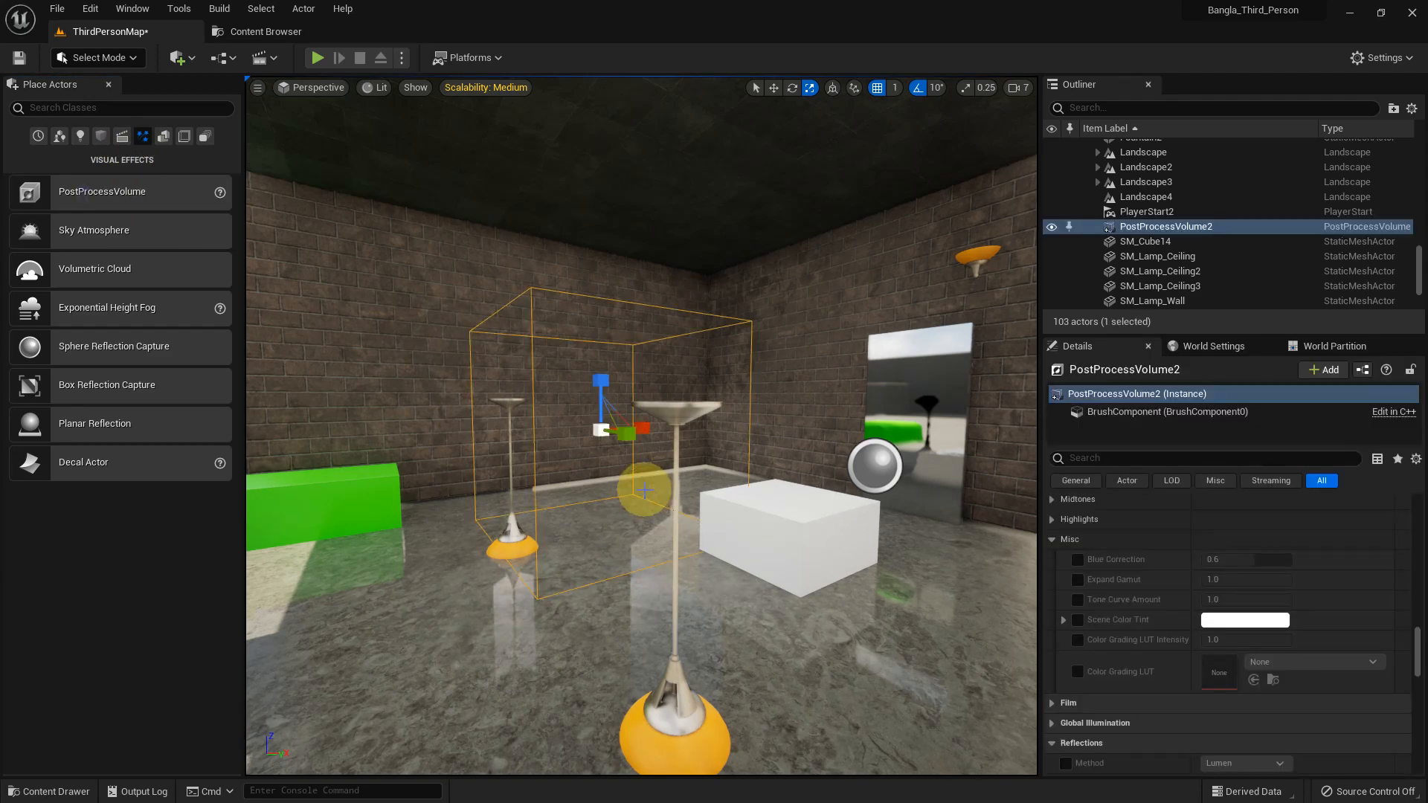
- Enable Infinite Extent (Unbound) in the new volume's Post Process Volume Settings
scroll(1204, 569, down, 1)
scroll(1204, 571, up, 9)
scroll(1193, 565, down, 20)
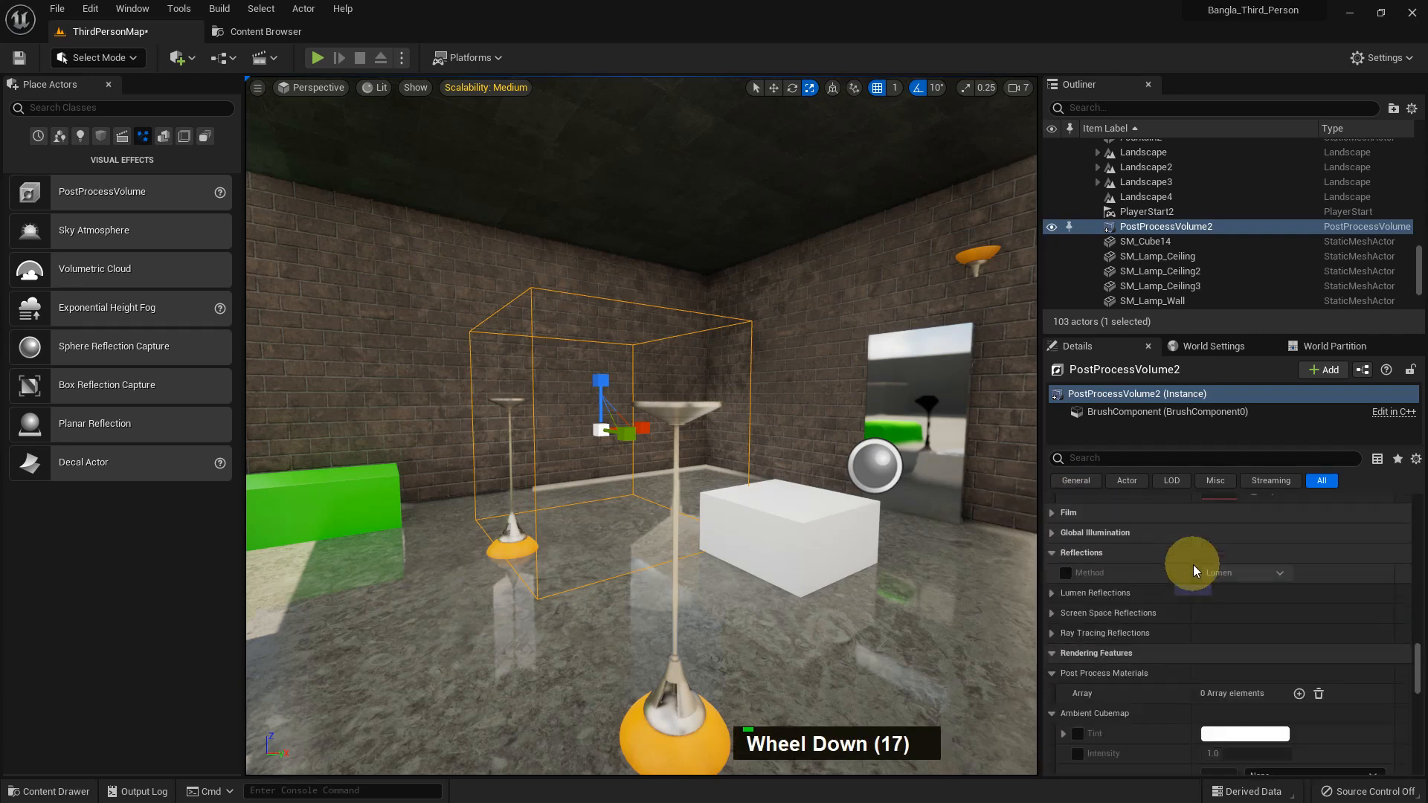
scroll(1192, 563, down, 20)
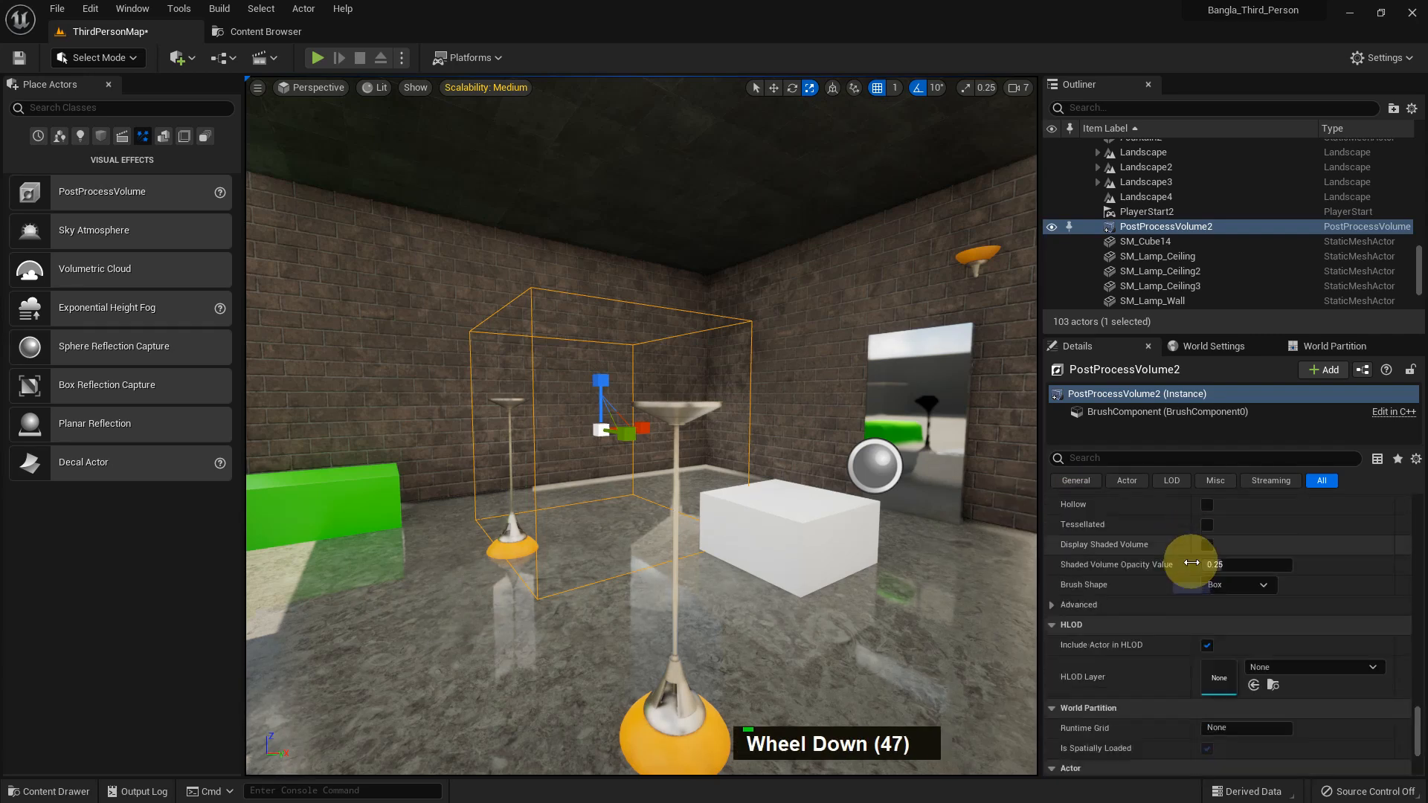
scroll(1266, 600, up, 11)
scroll(1275, 601, up, 5)
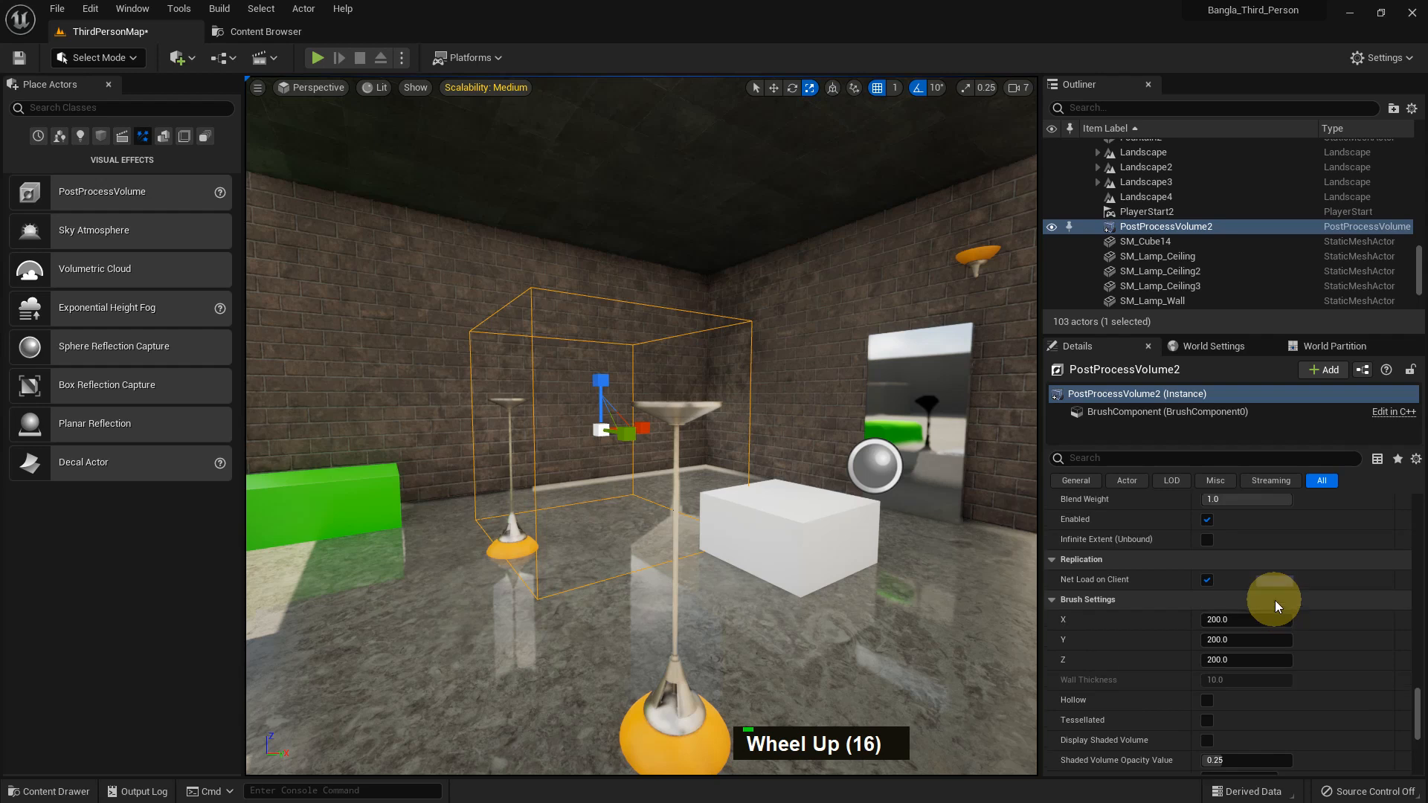
scroll(1275, 600, up, 1)
click(1208, 564)
- Turn off Infinite Extent (Unbound), try a Blend Radius of about 2260 and restore the radius to 100
scroll(1198, 592, up, 2)
scroll(1205, 593, up, 3)
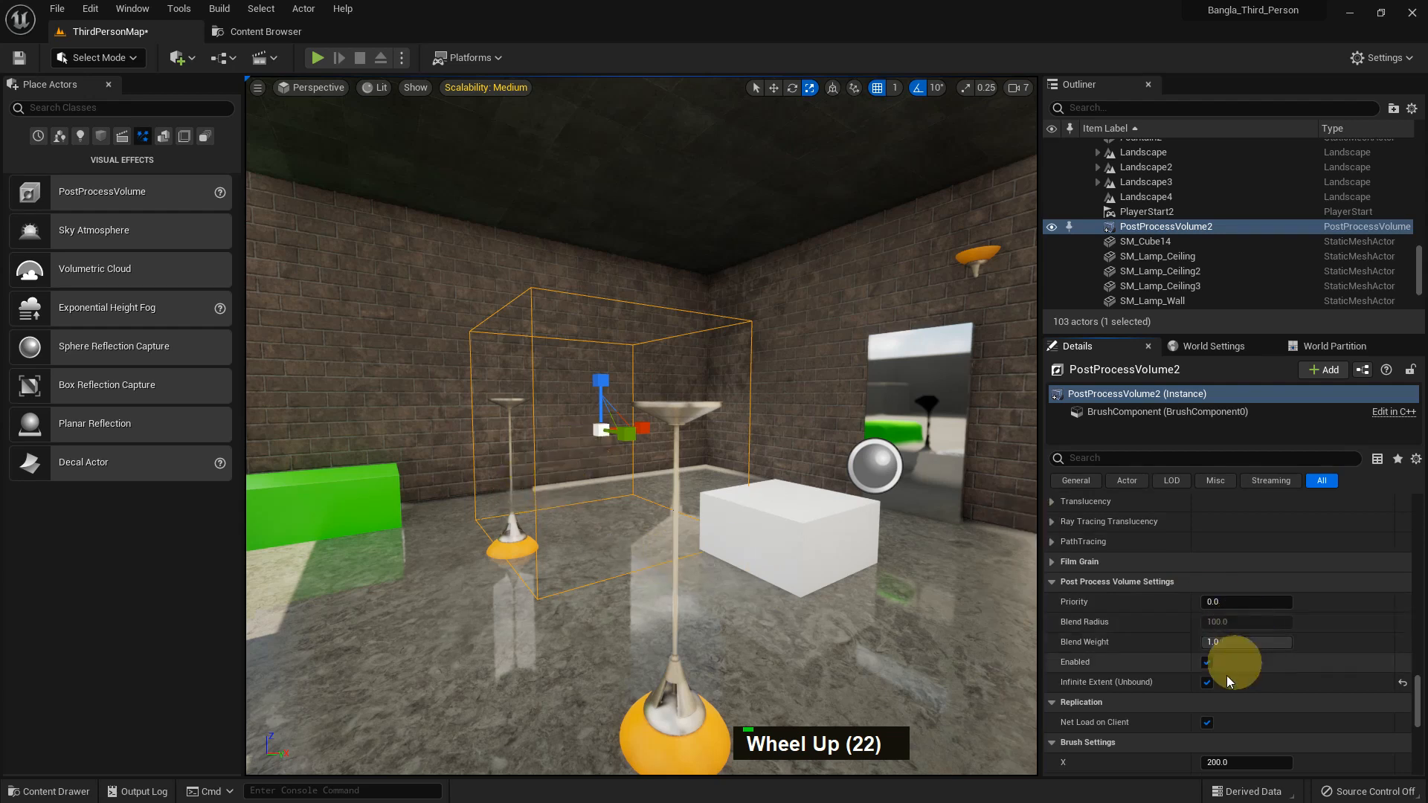
click(1207, 682)
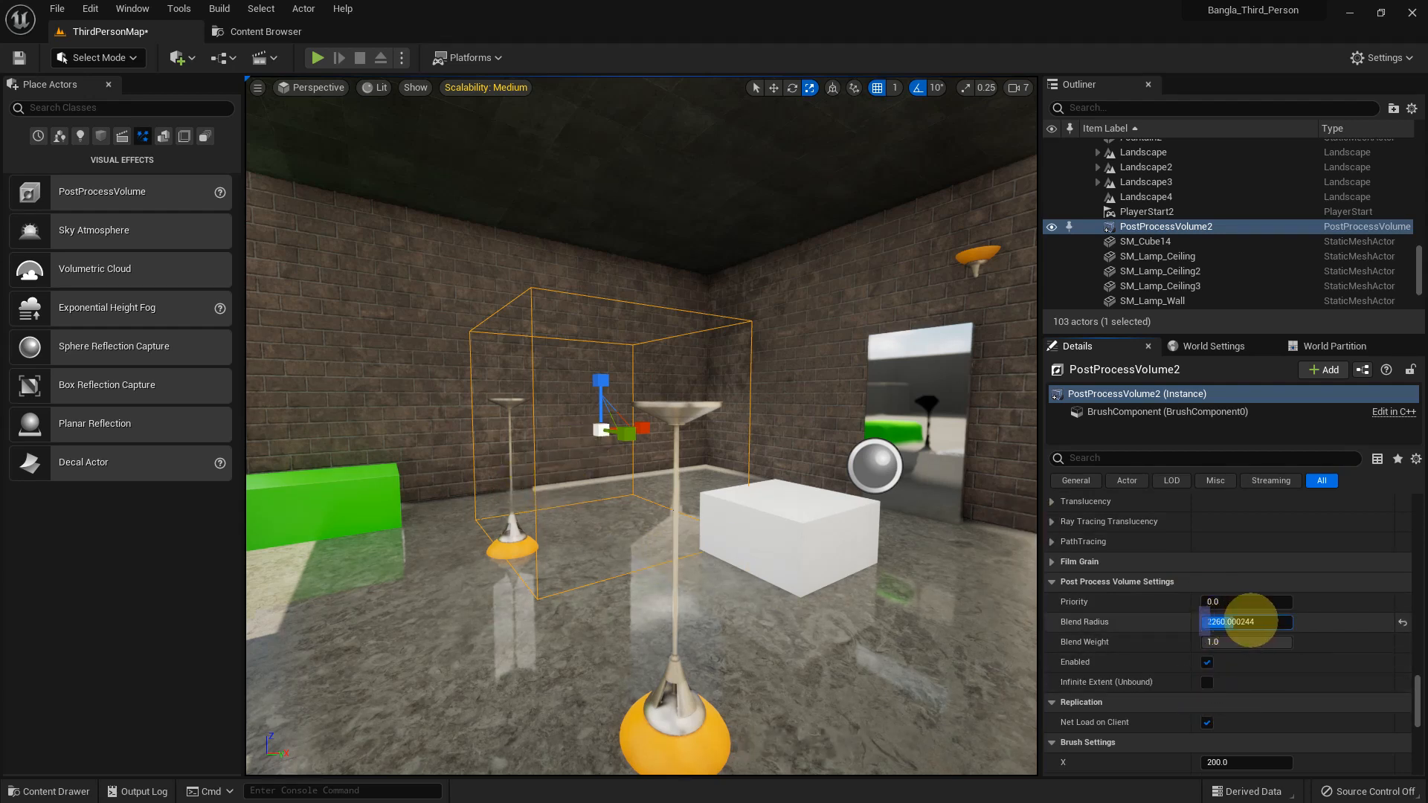
key(Return)
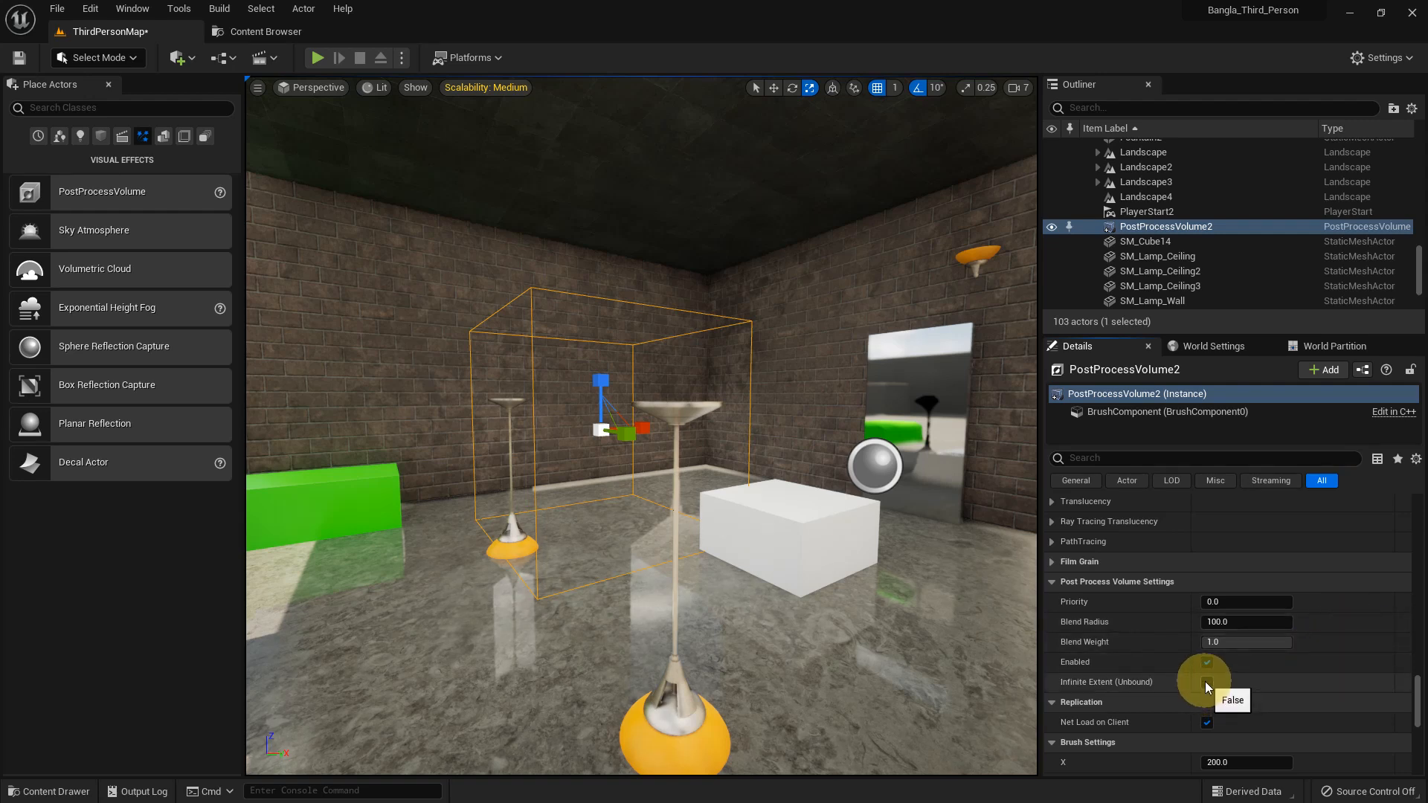
- Toggle Infinite Extent (Unbound) on the volume and leave it enabled
click(1207, 682)
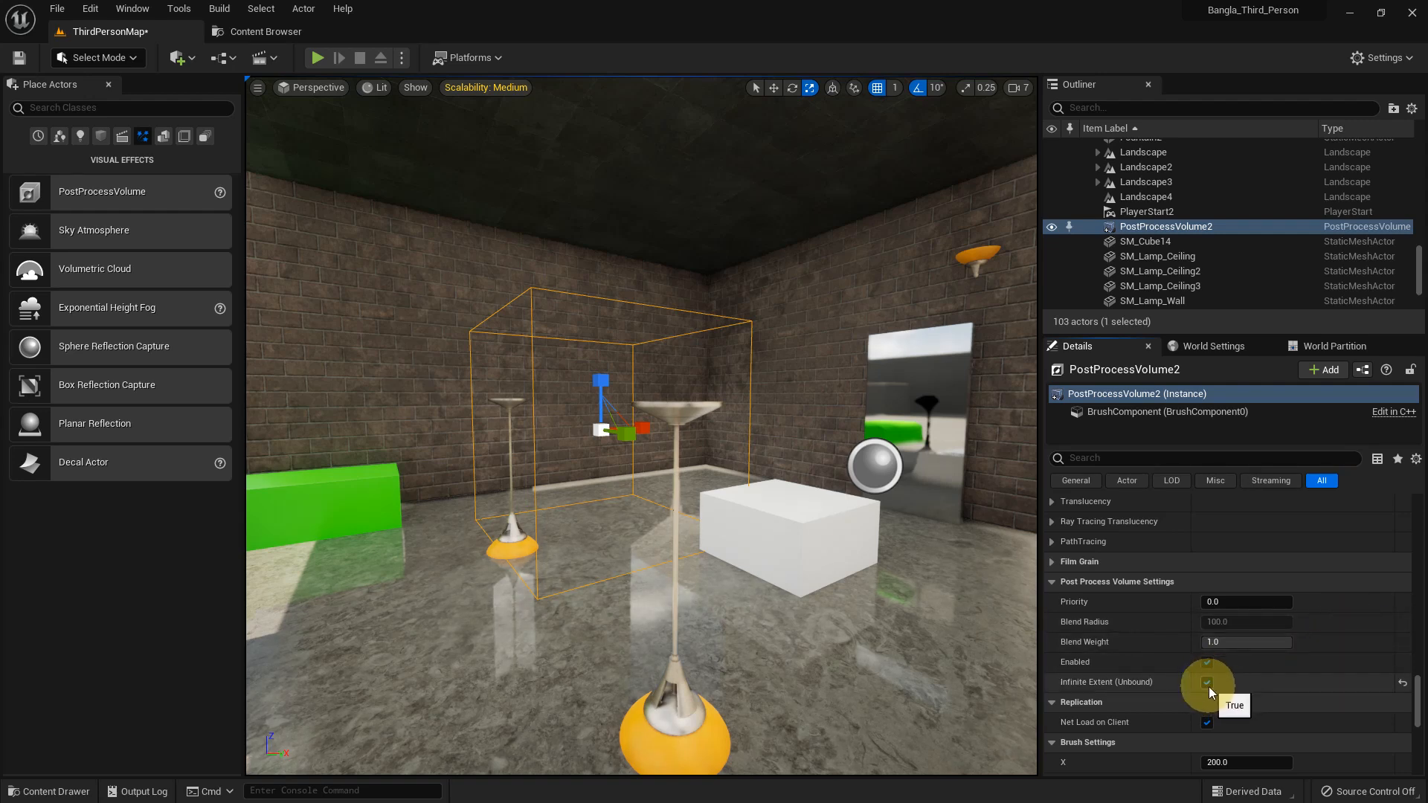
click(1208, 683)
scroll(1234, 669, up, 5)
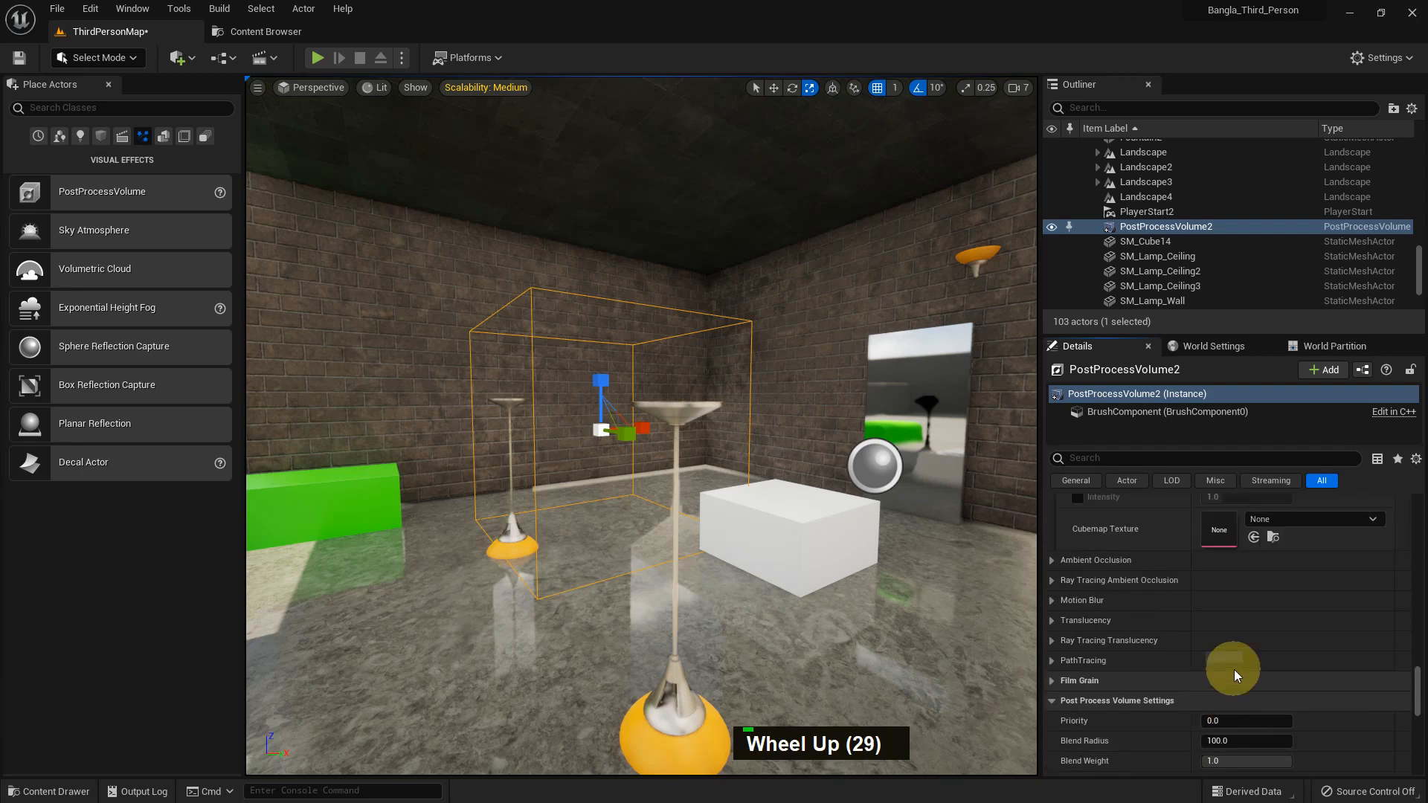
scroll(1236, 666, down, 2)
scroll(1233, 663, down, 3)
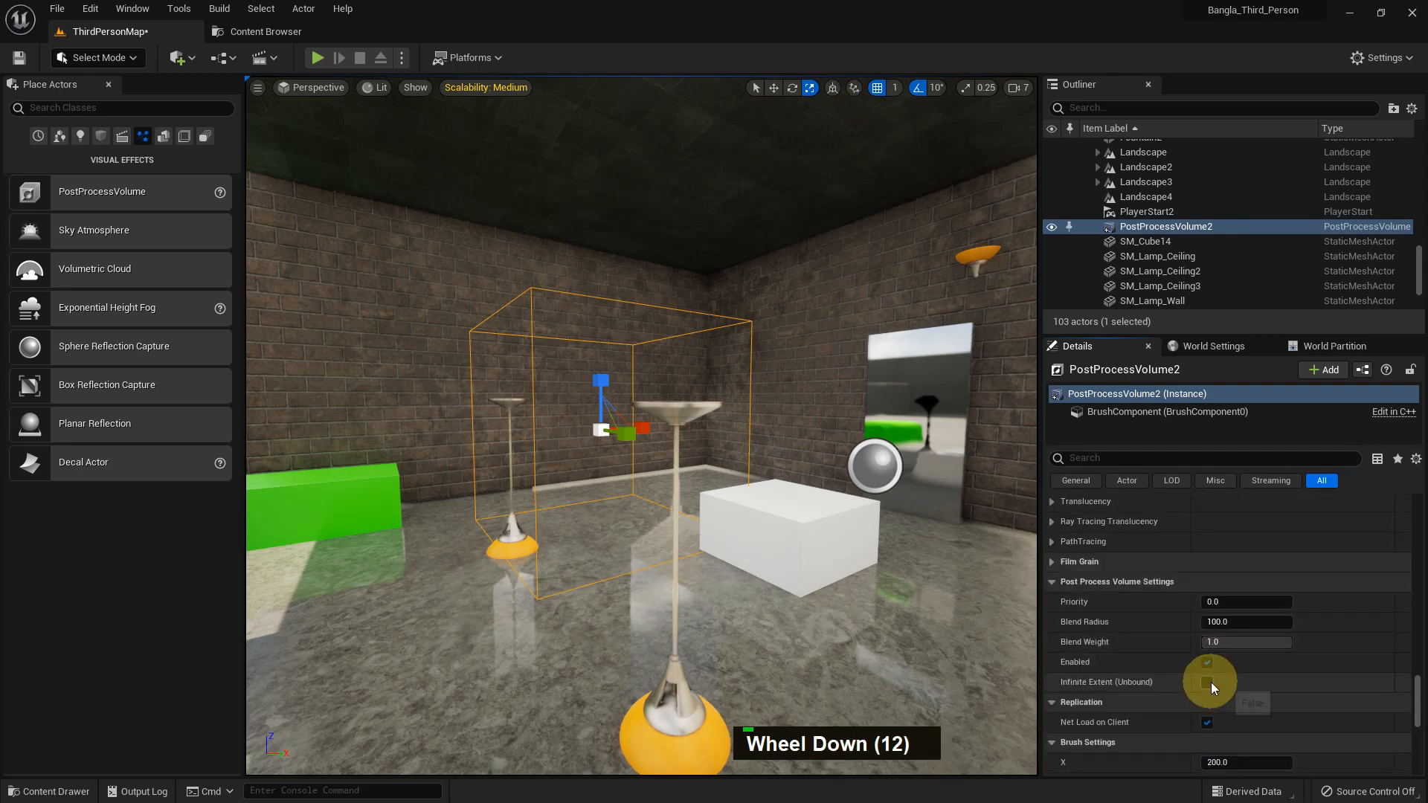
- Override the volume's Bloom Method as Standard and set the Bloom Intensity to about 7.55
scroll(1211, 681, up, 15)
scroll(1224, 626, up, 20)
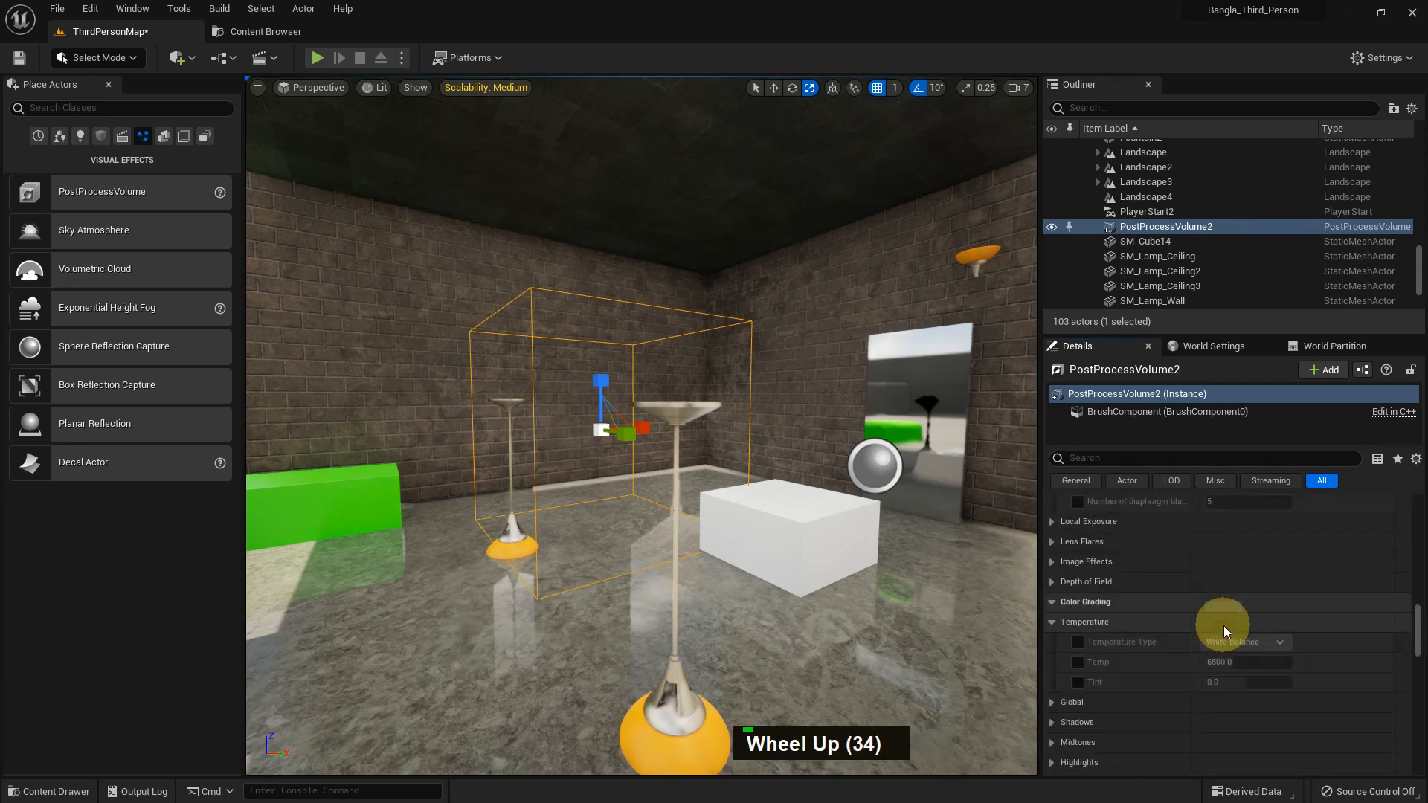
scroll(1222, 626, up, 20)
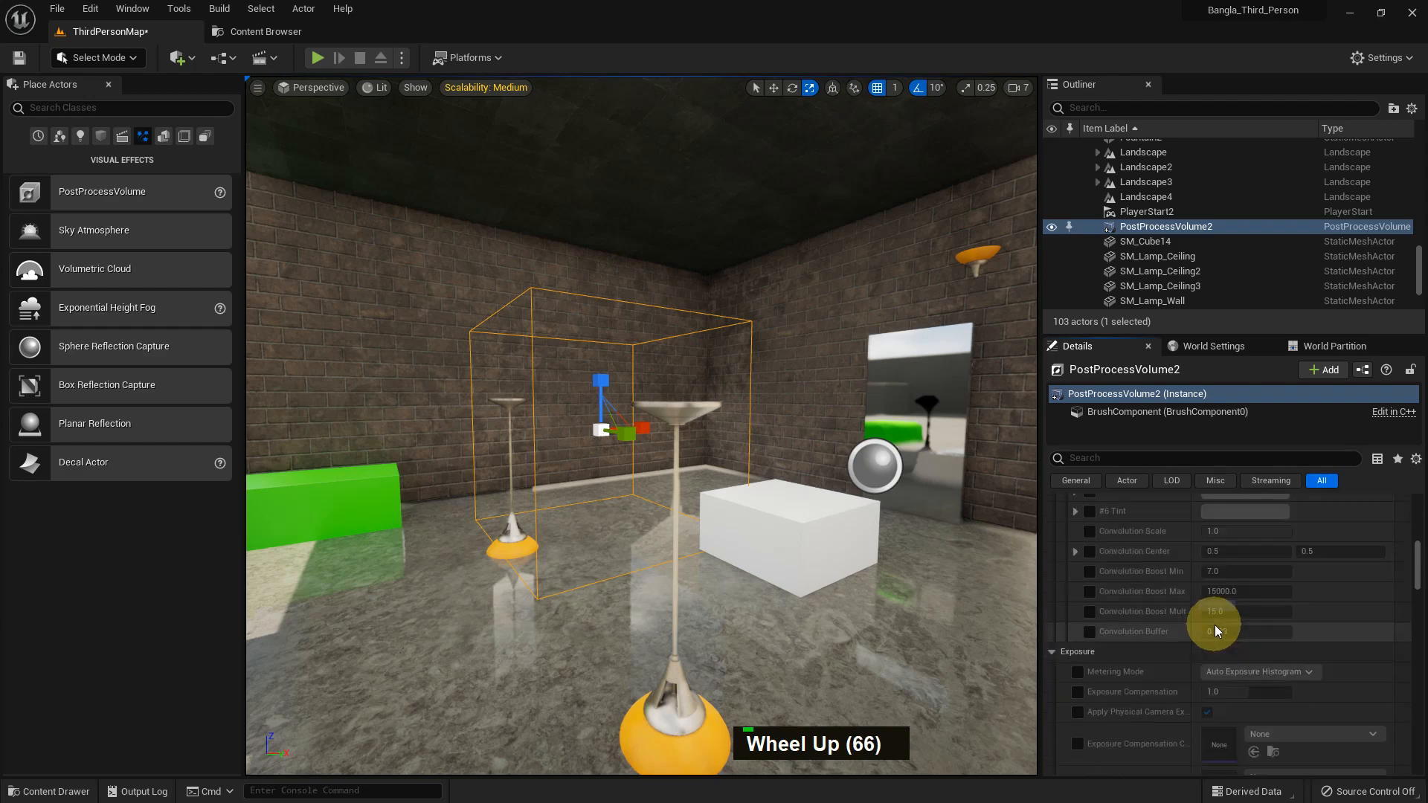
scroll(1209, 622, up, 9)
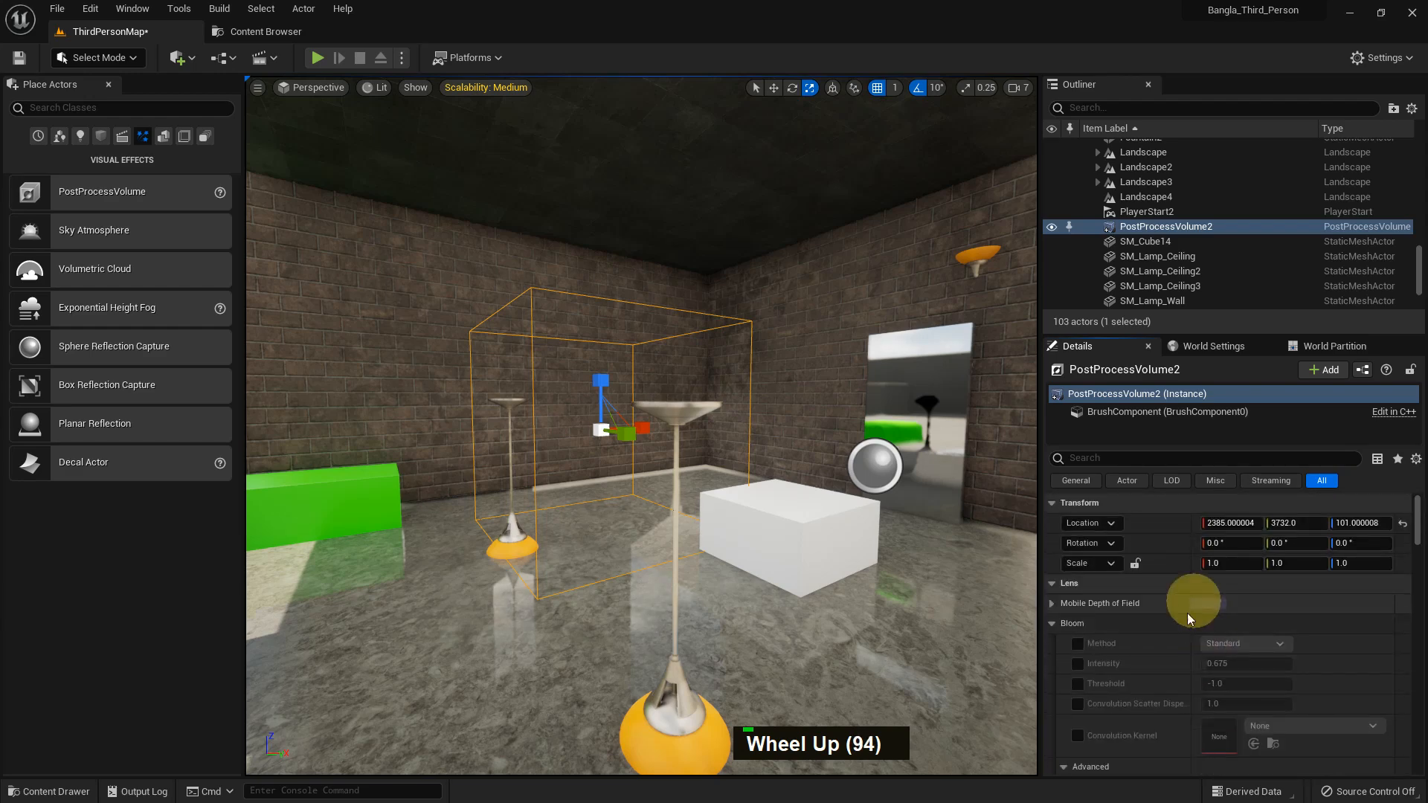
click(1077, 643)
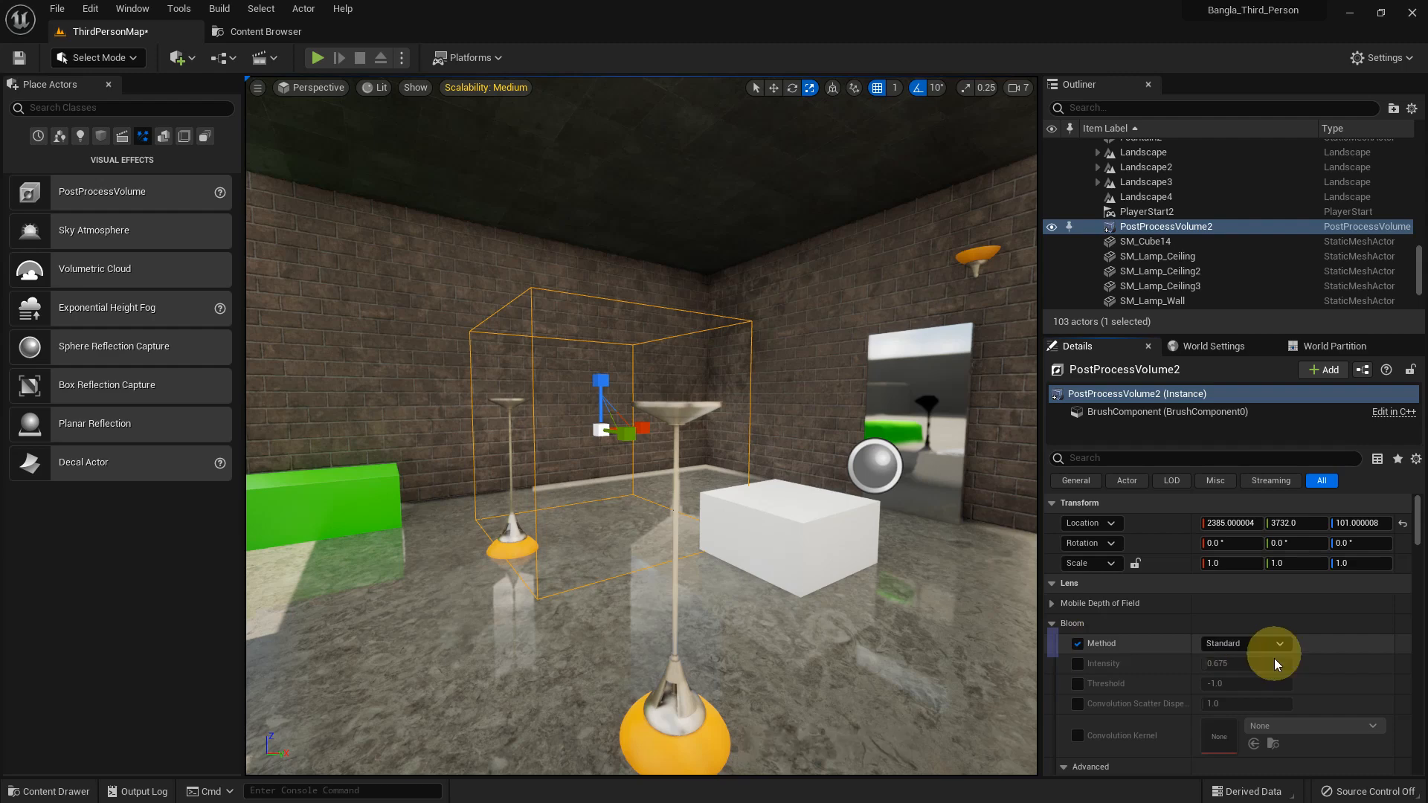
click(1077, 664)
drag(1223, 661, 1268, 661)
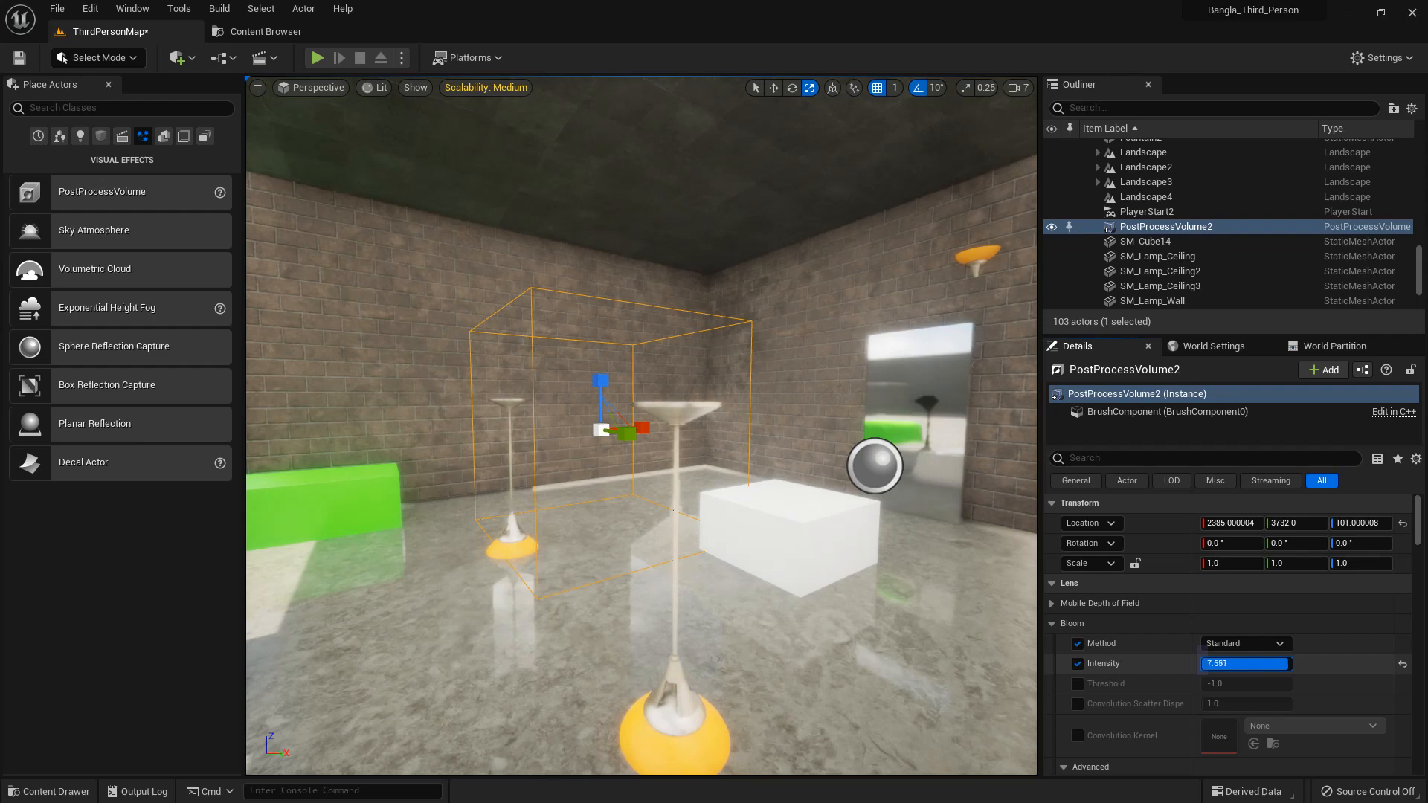
click(1147, 588)
- Turn off Infinite Extent (Unbound) and compare the bloom from inside and outside the volume's box
scroll(1229, 600, down, 20)
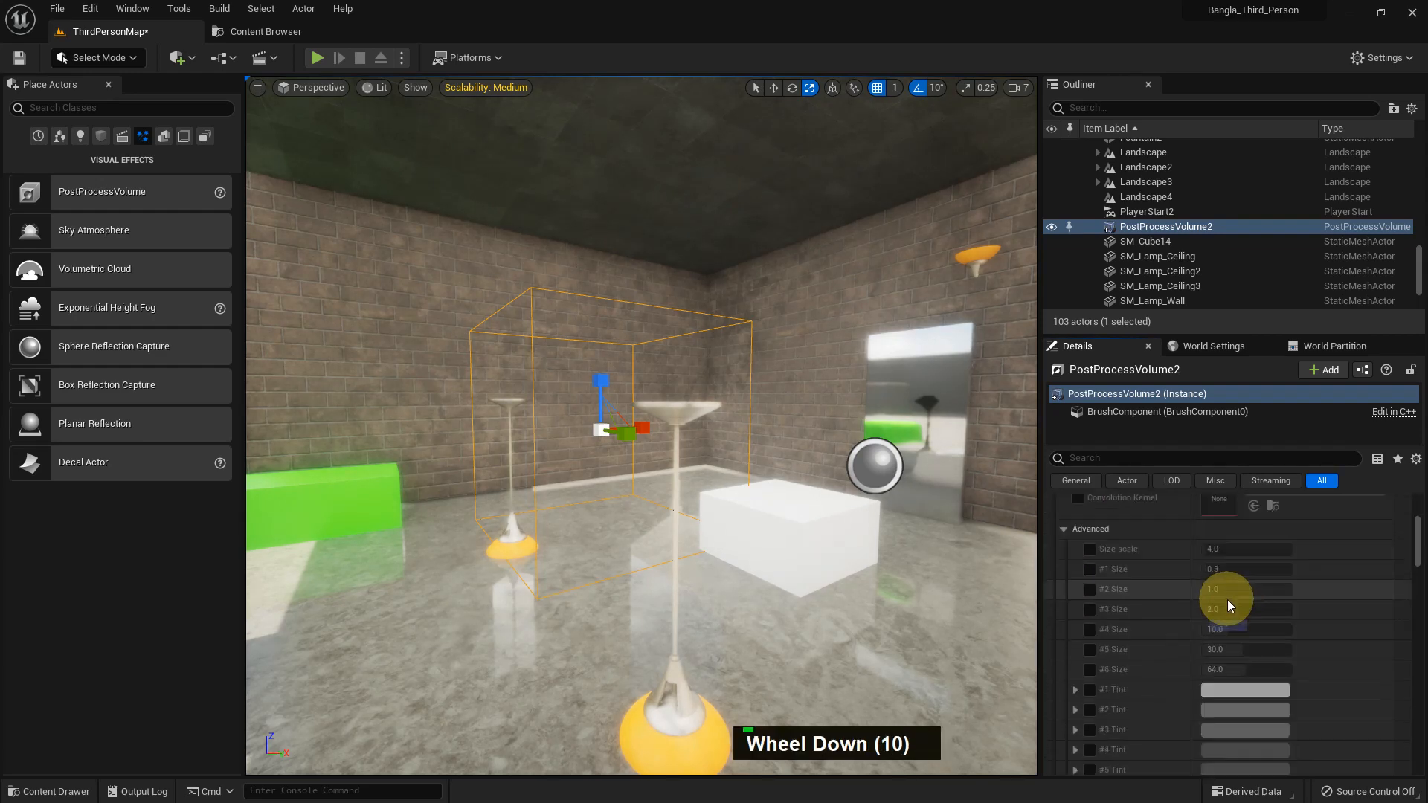
scroll(1228, 599, down, 20)
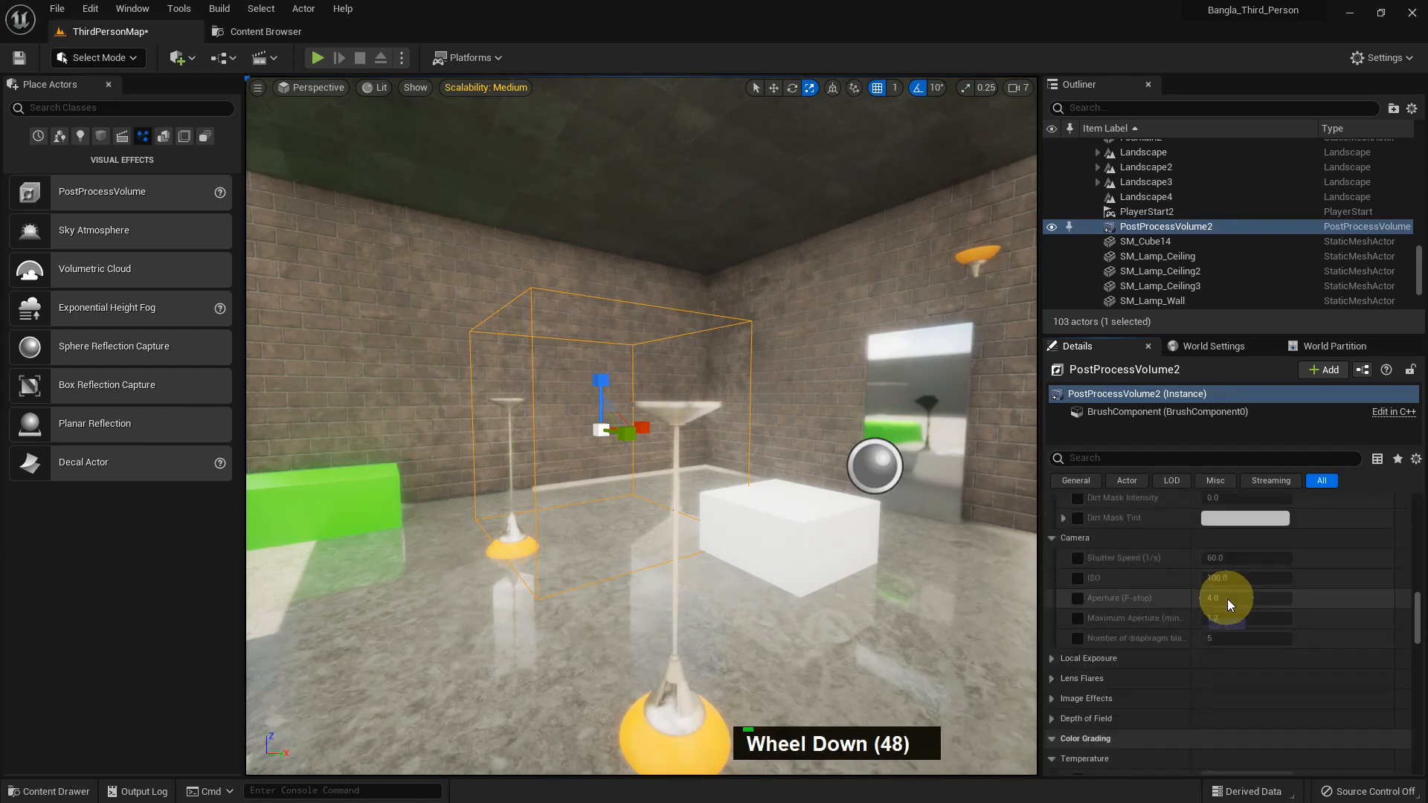
scroll(1227, 600, down, 20)
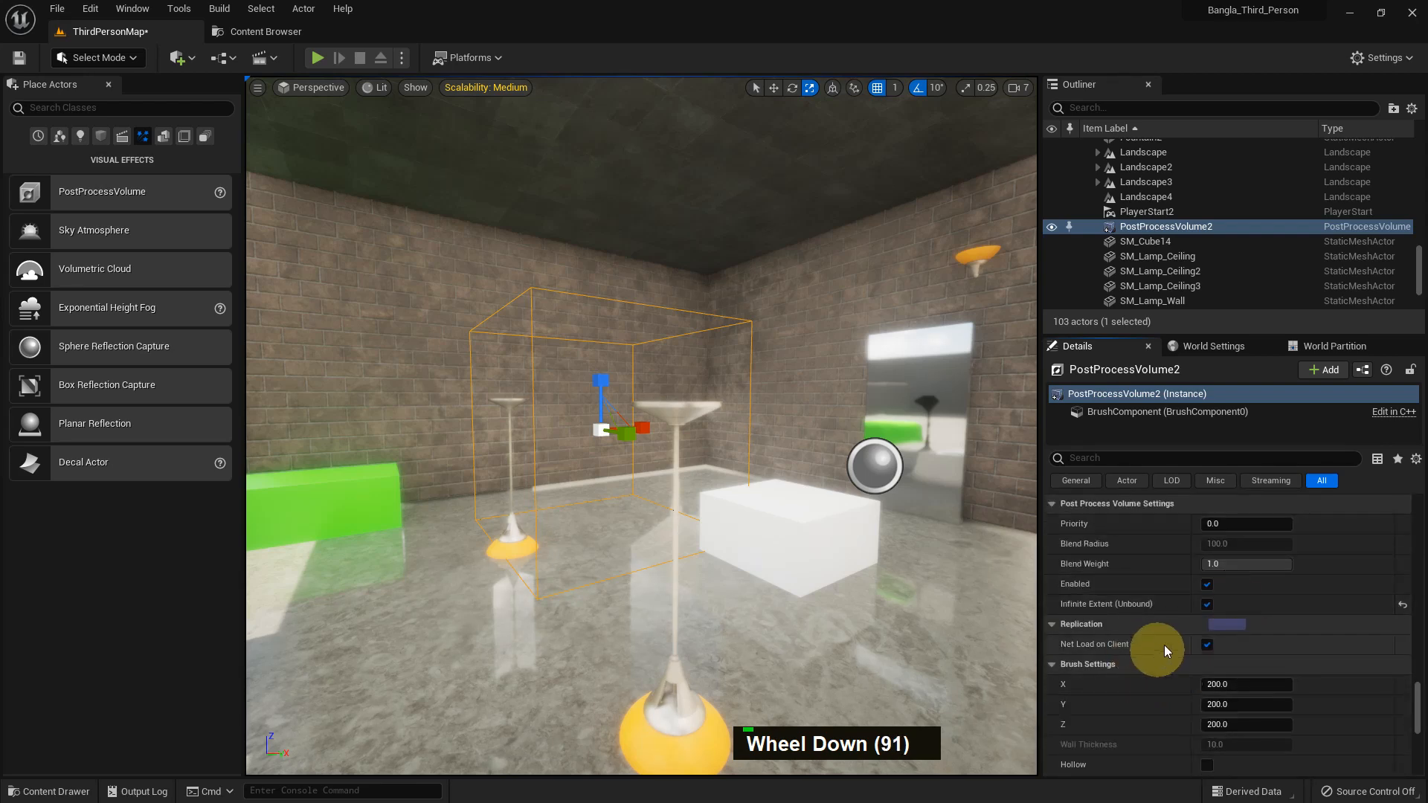
click(1209, 608)
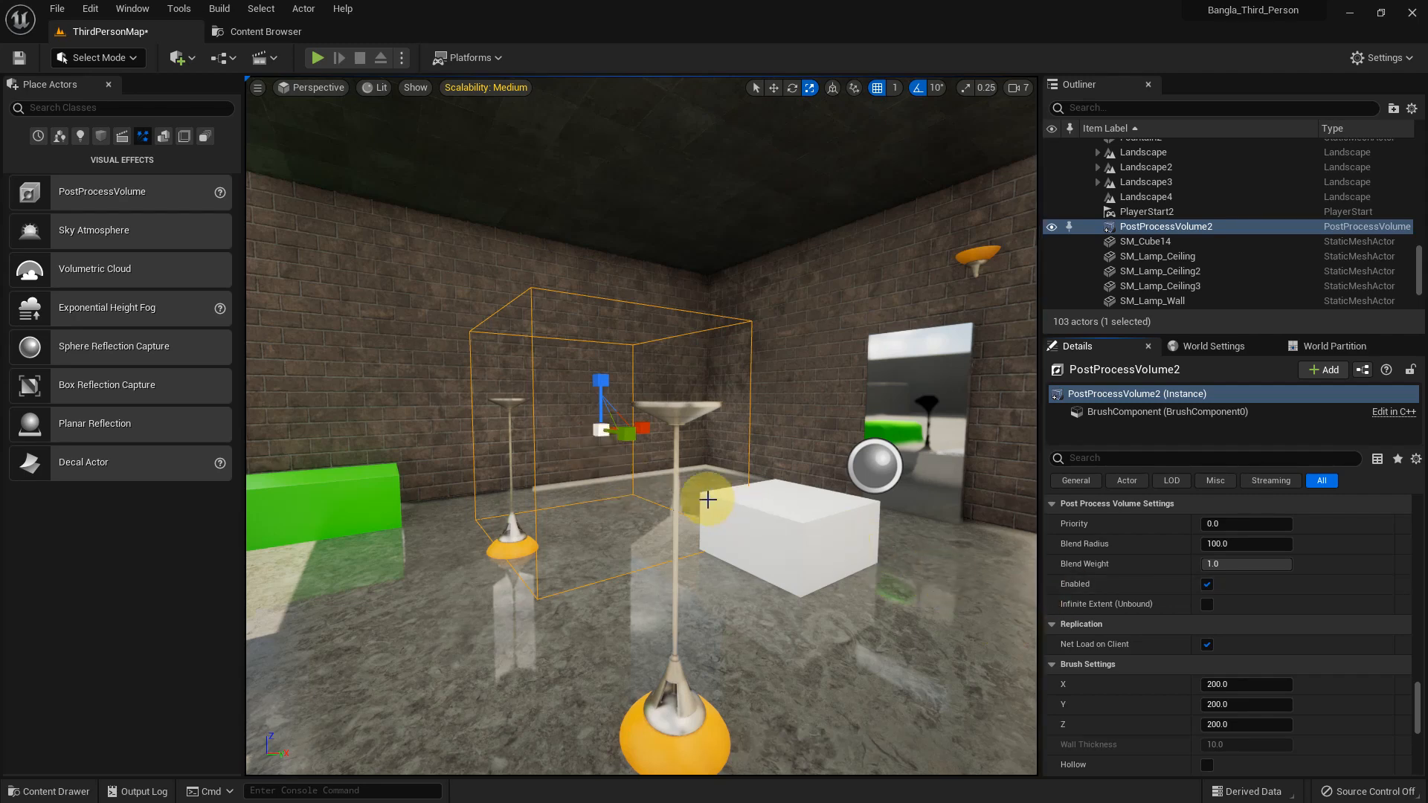
scroll(708, 500, up, 3)
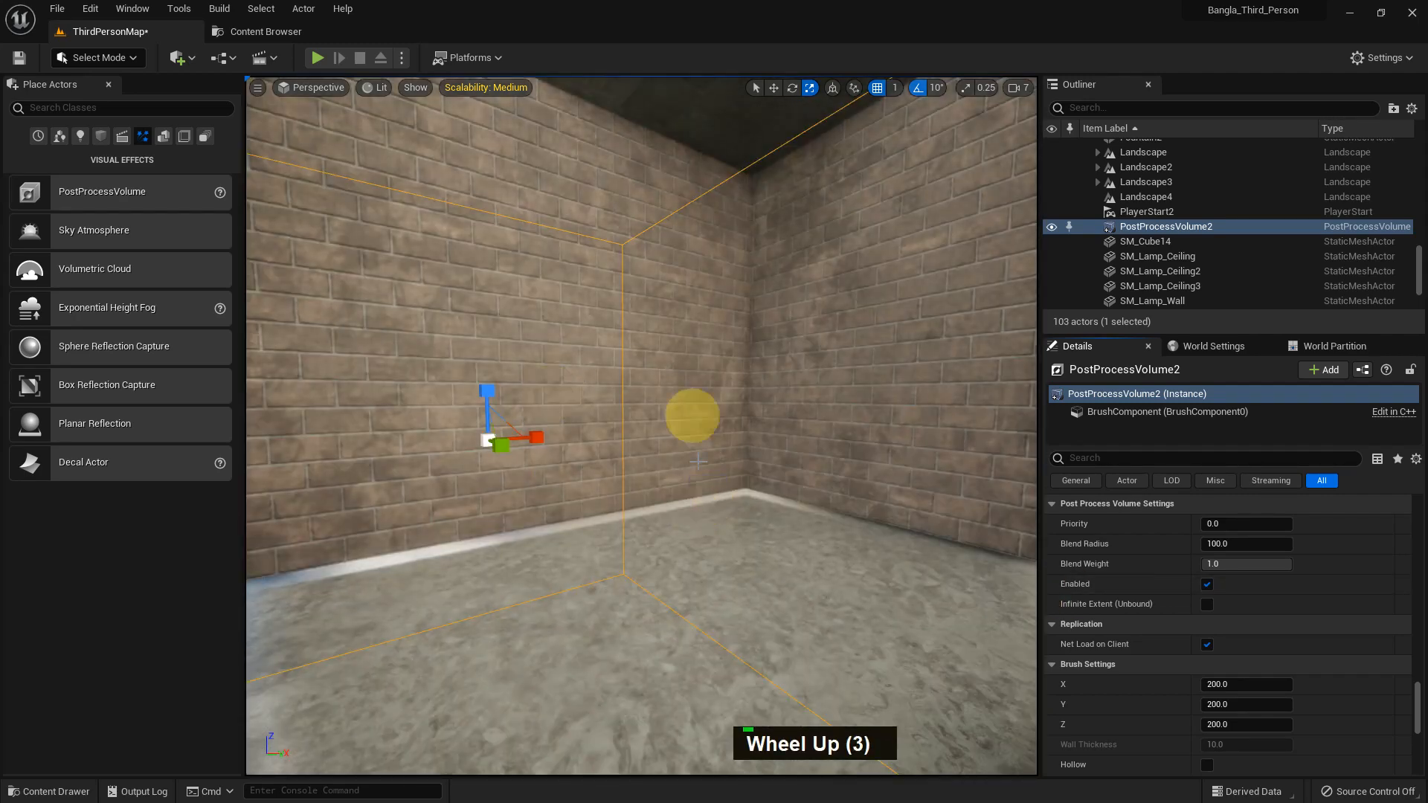
scroll(596, 450, down, 1)
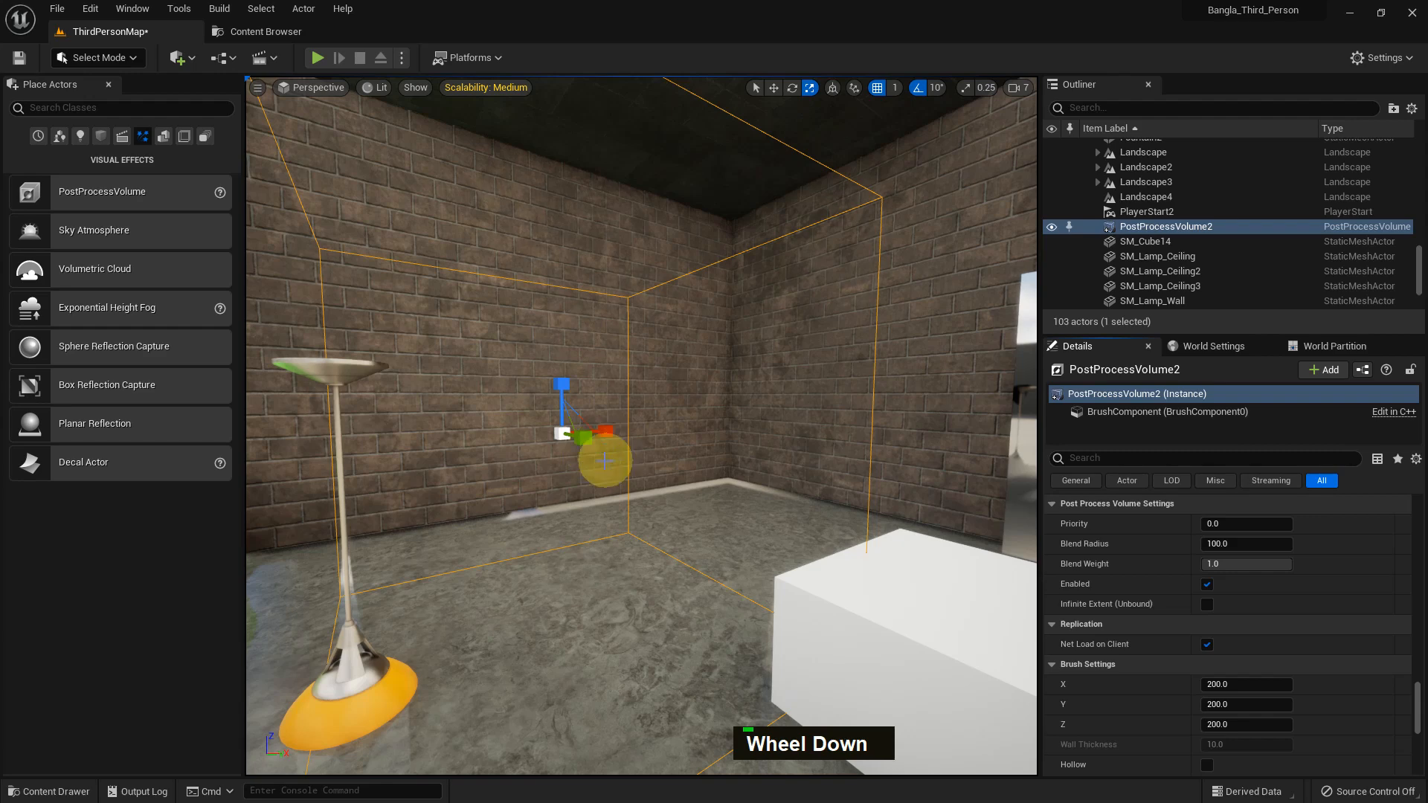
scroll(599, 455, up, 1)
scroll(602, 461, down, 2)
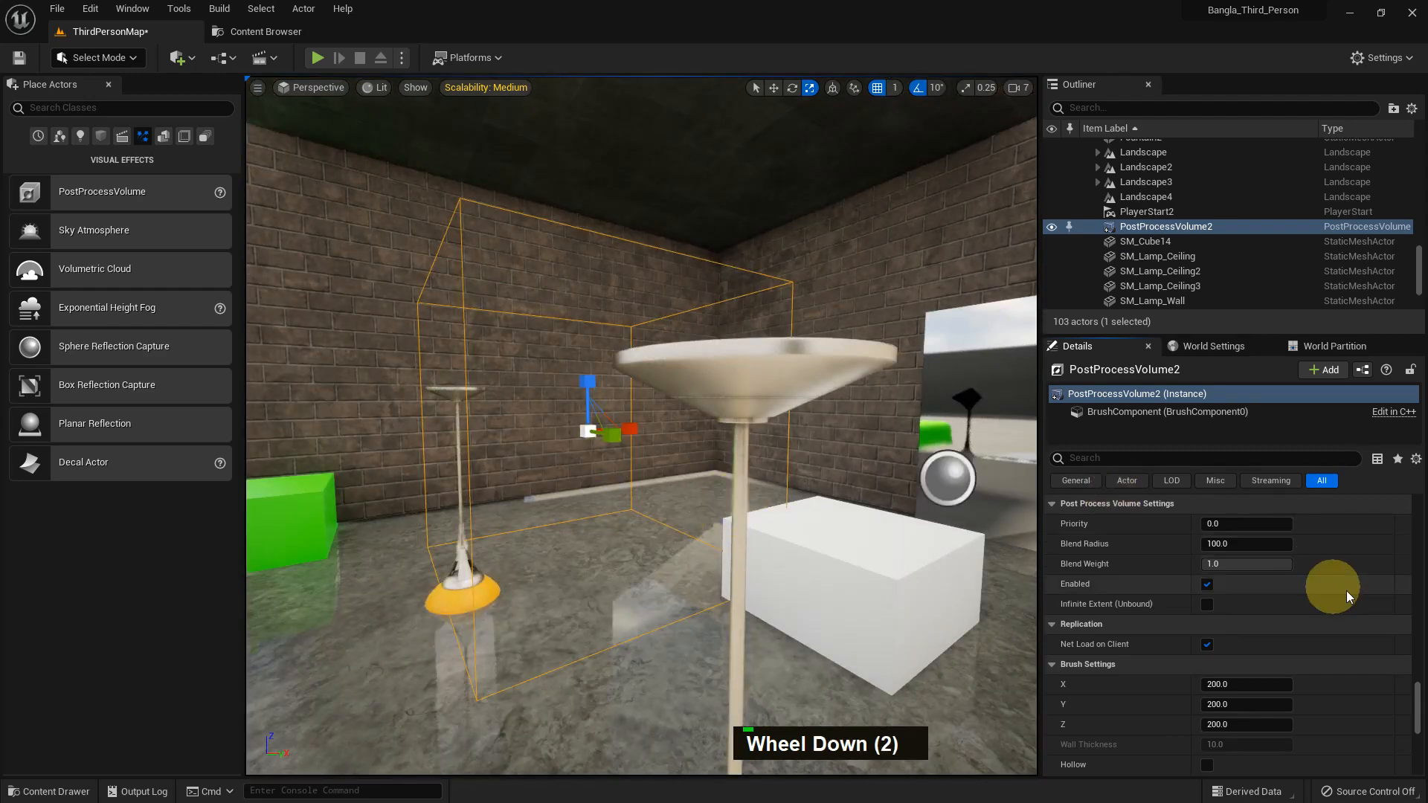
- Re-enable Infinite Extent (Unbound) so the post process volume affects the whole level
scroll(1252, 583, up, 9)
scroll(1252, 583, down, 16)
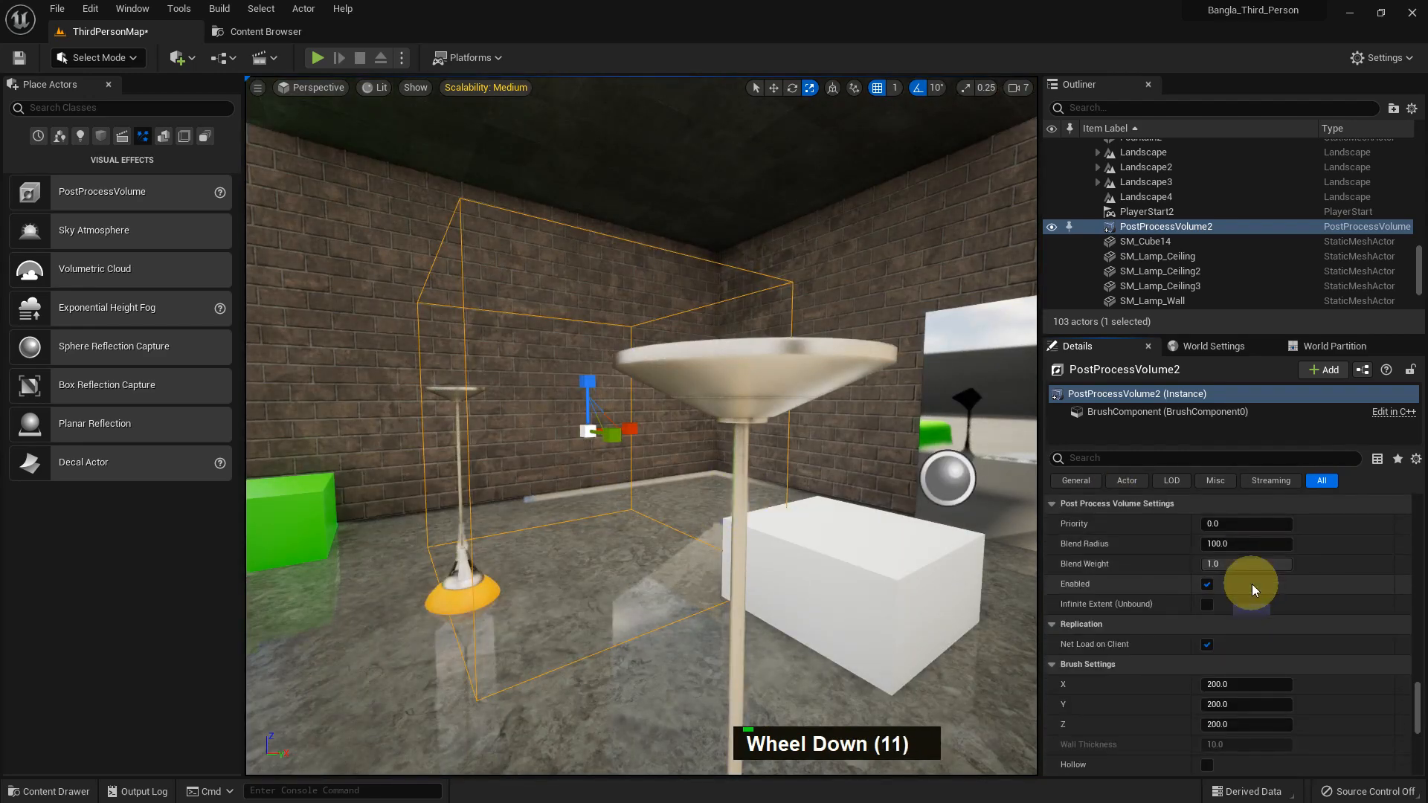
scroll(1252, 584, up, 1)
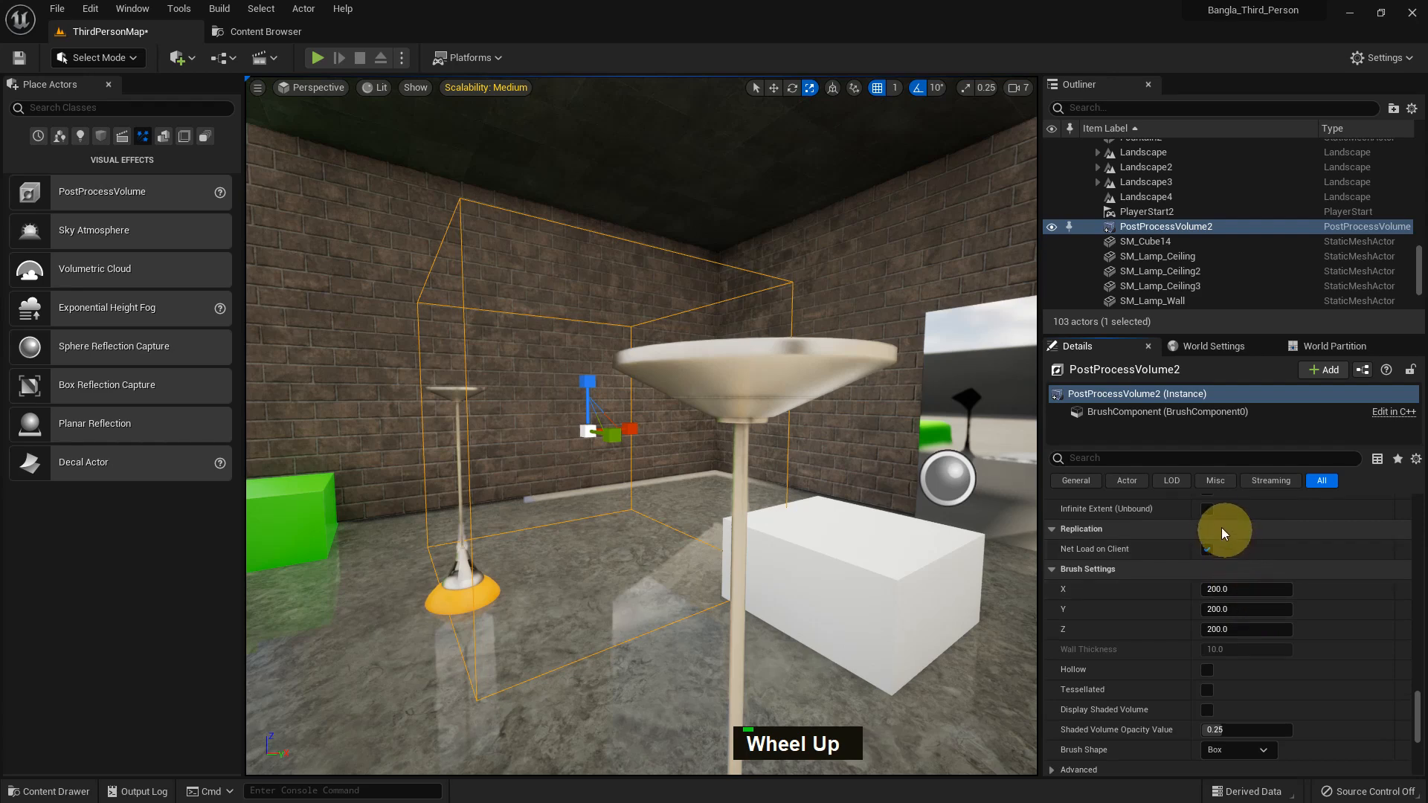
click(1208, 512)
scroll(1284, 625, up, 4)
scroll(1287, 626, up, 20)
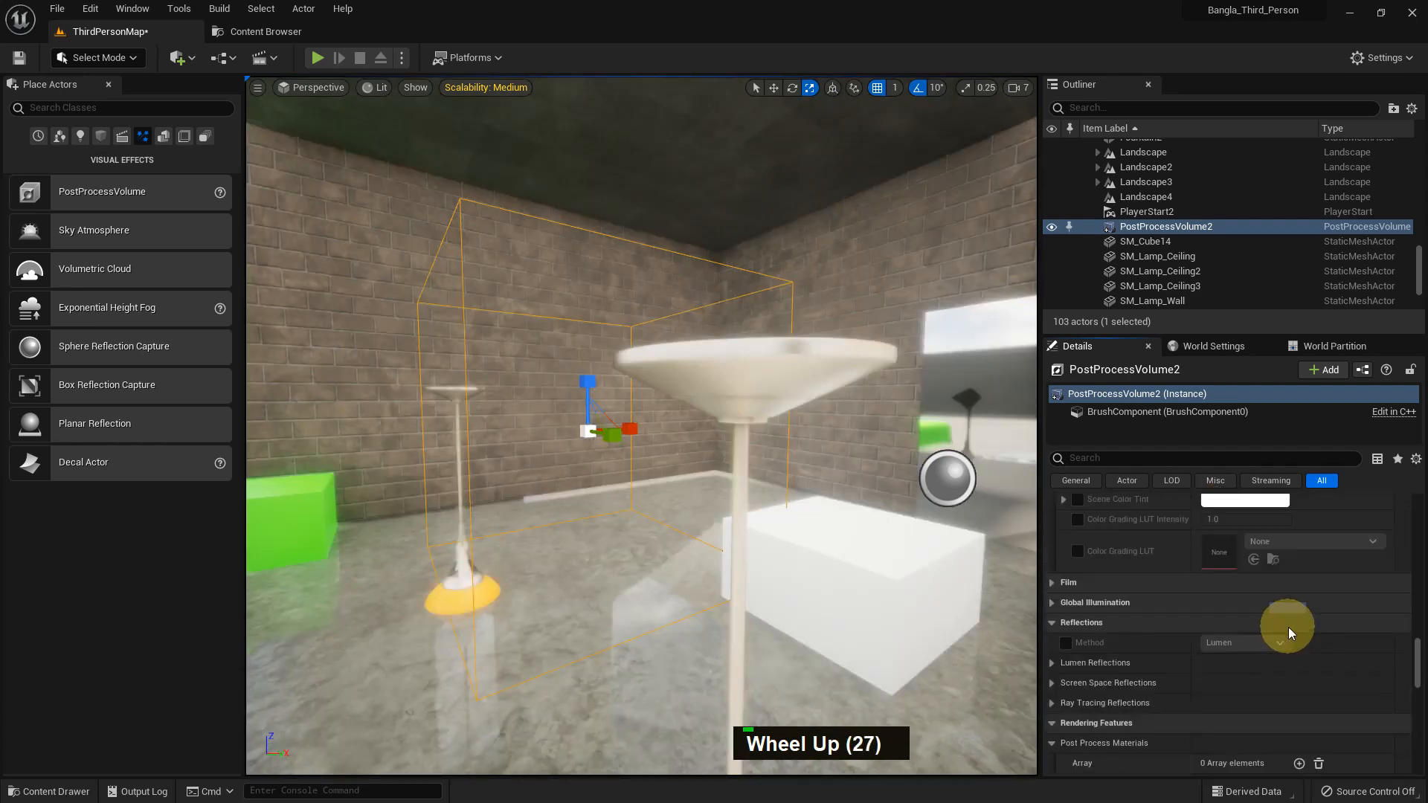
scroll(1289, 628, up, 20)
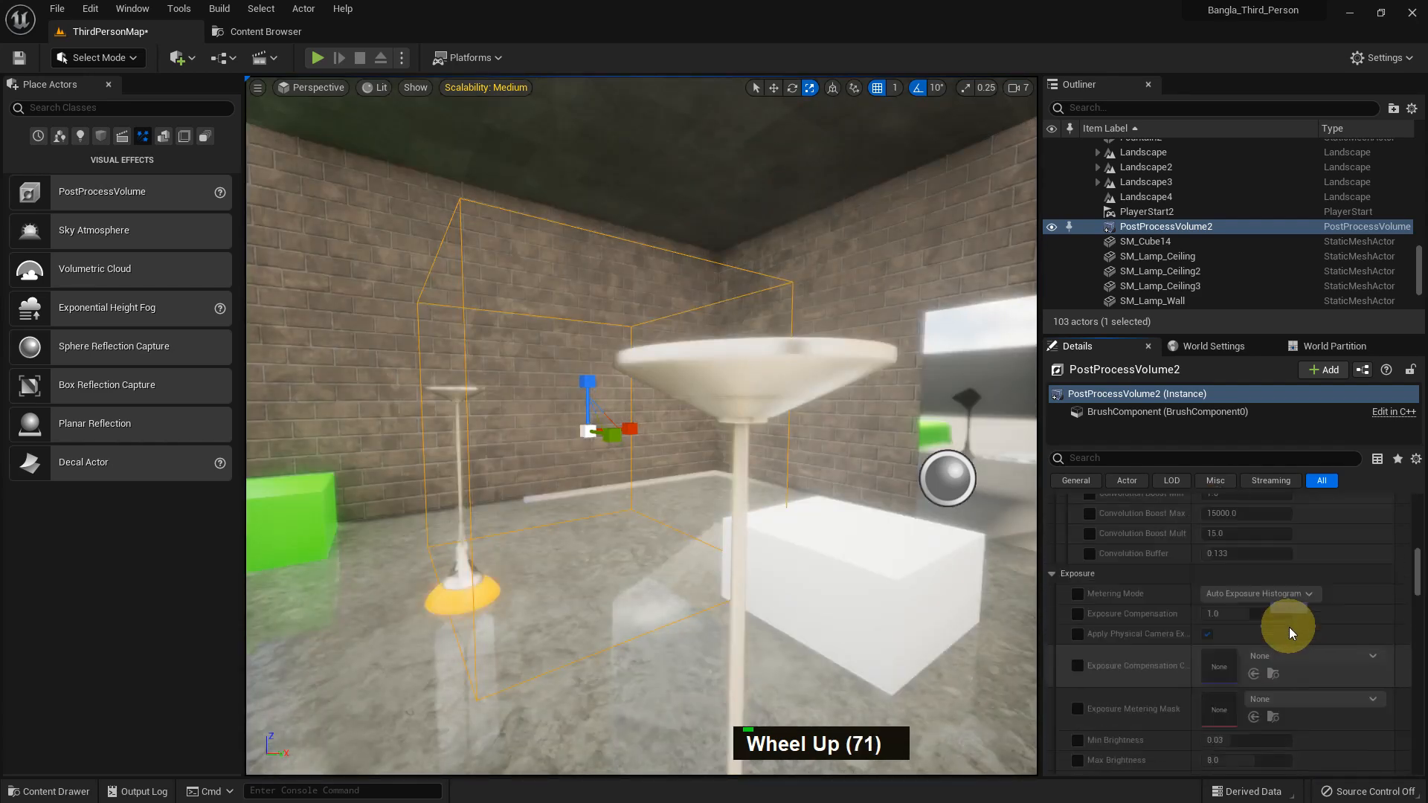
- Reset the volume's Bloom Intensity to its default, then override the Bloom Threshold, try a higher value and restore its default
scroll(1290, 630, up, 9)
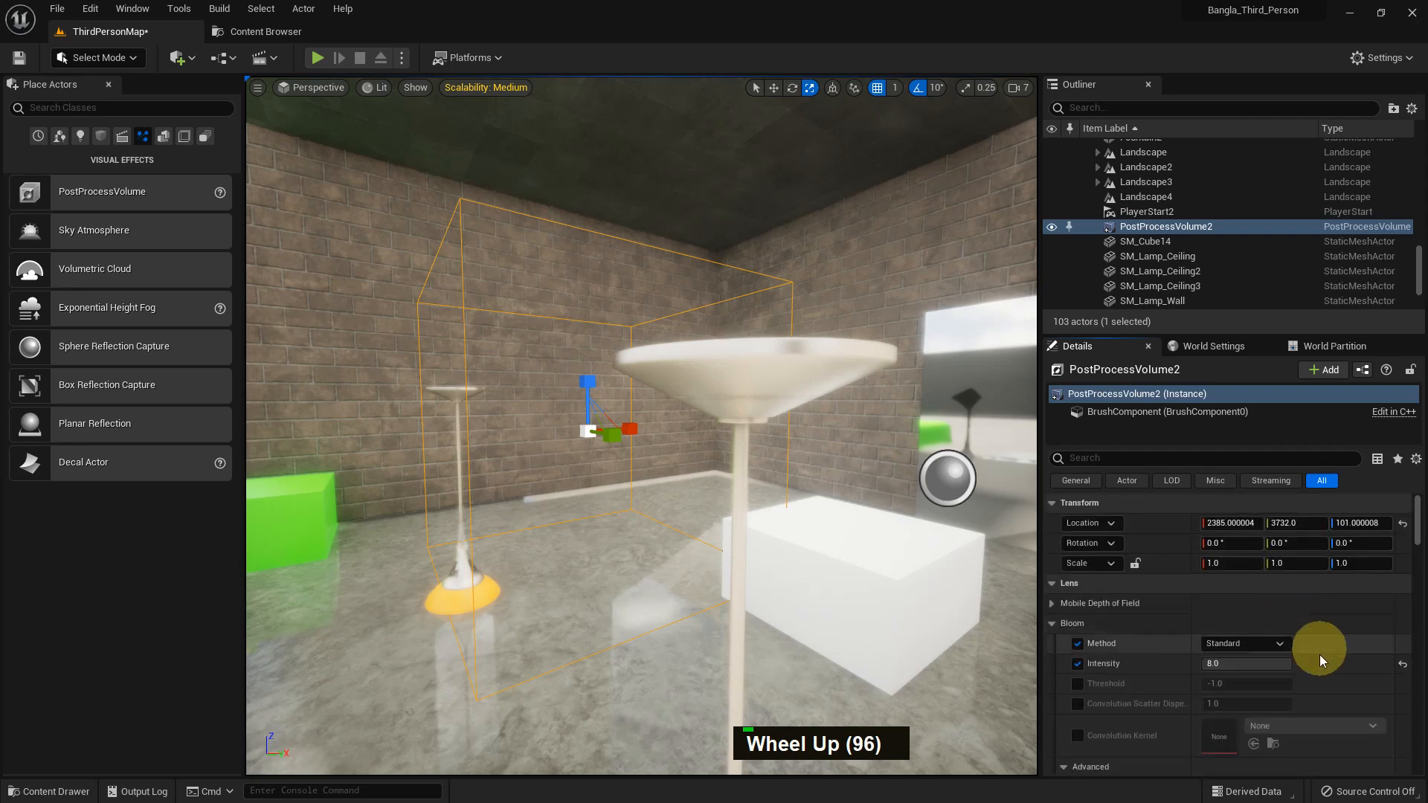
click(1402, 667)
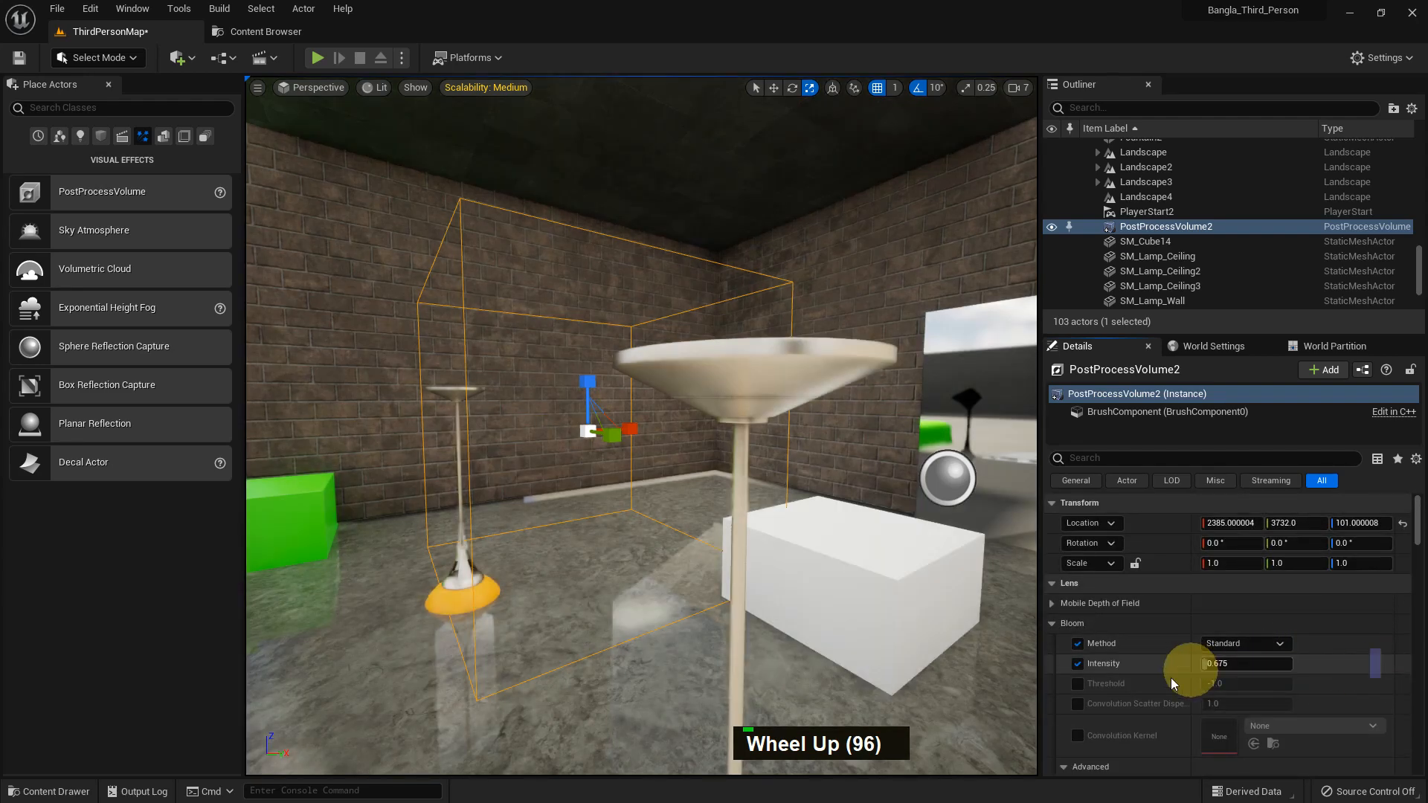
click(1078, 683)
drag(1227, 685, 1324, 685)
click(1402, 684)
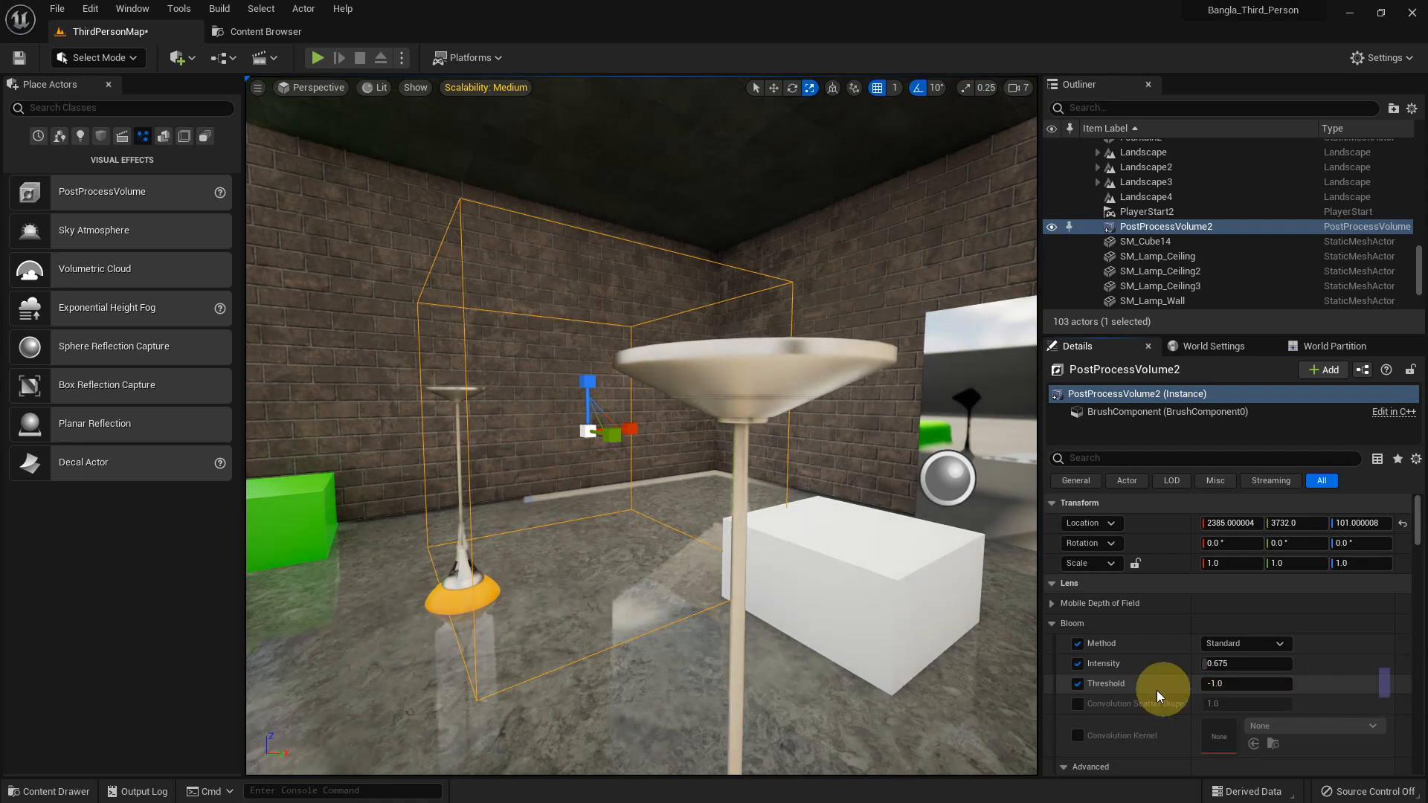
- Turn off the Bloom Intensity and Threshold overrides, toggle Convolution Scatter Dispersion on and off, and leave only Method overridden
click(1077, 663)
click(1078, 644)
scroll(1078, 647, down, 2)
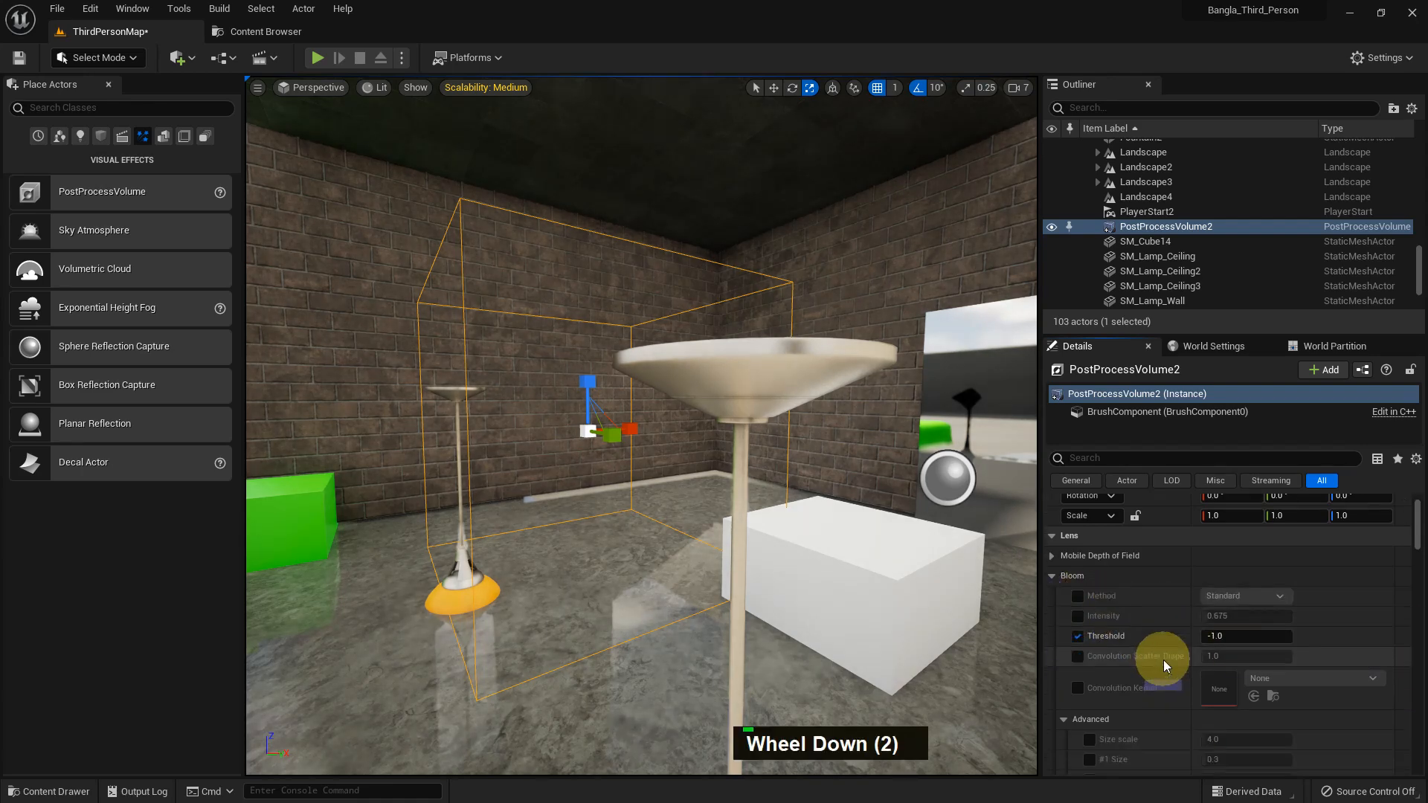
click(1078, 656)
click(1078, 637)
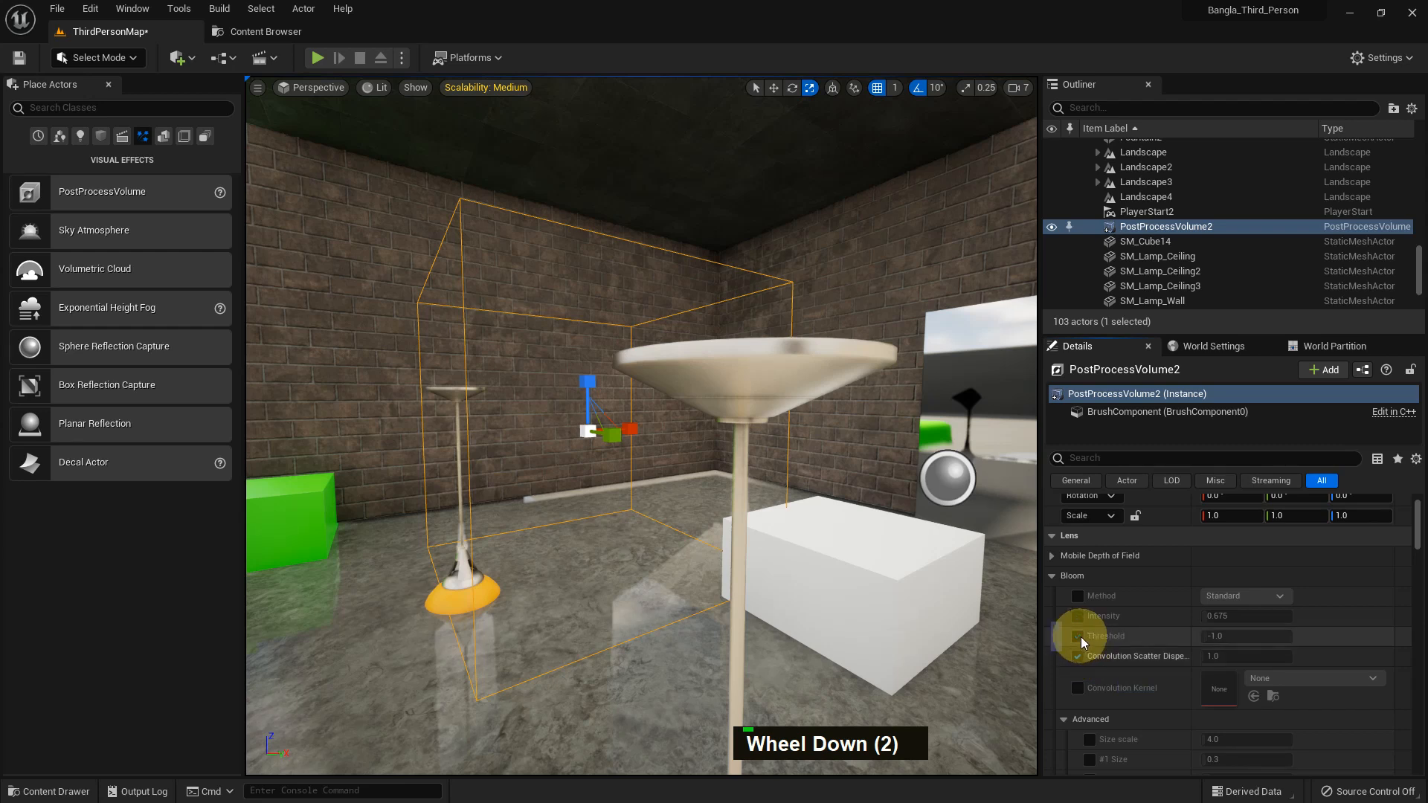
click(1078, 595)
click(1077, 656)
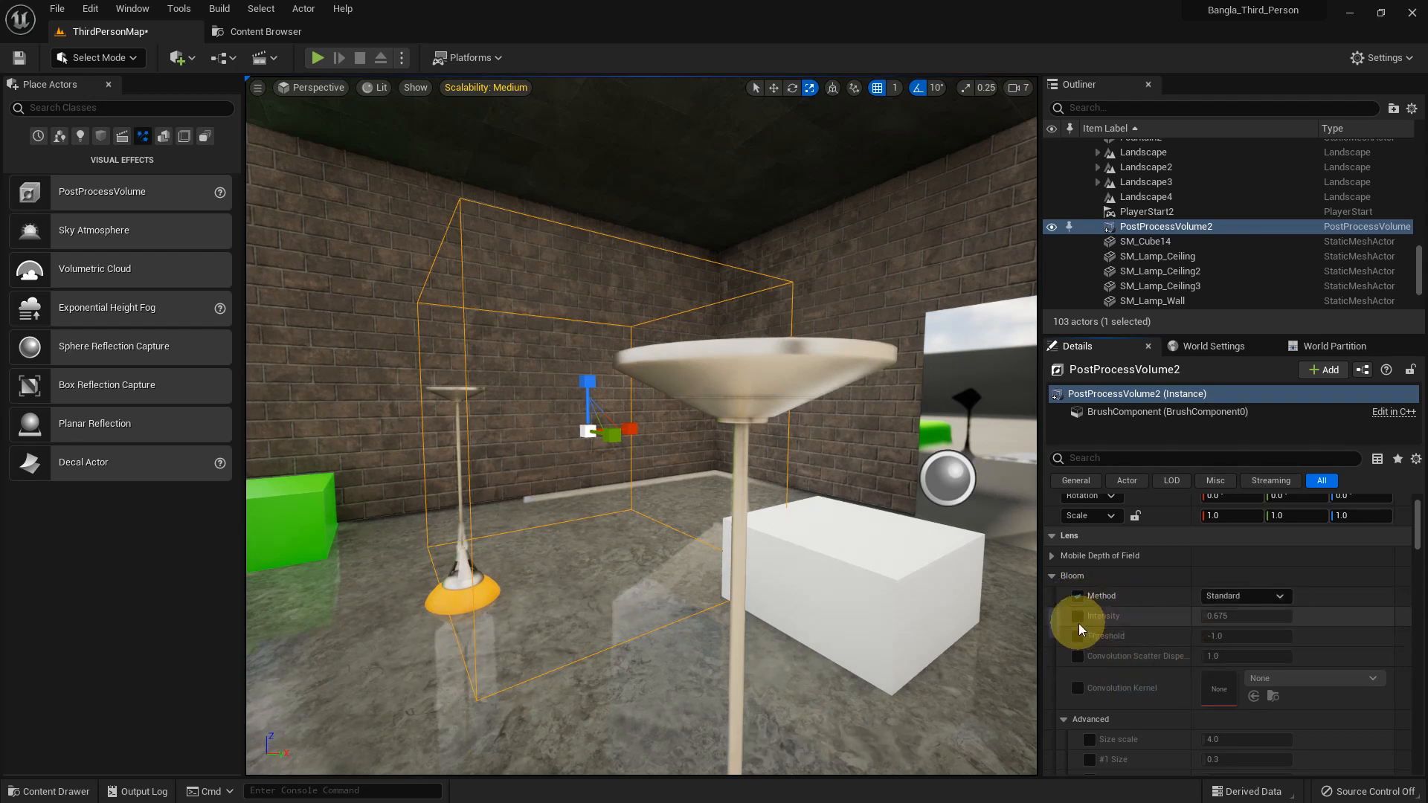
- Enable the Bloom overrides for Intensity, Threshold and Convolution Scatter Dispersion
click(1078, 616)
click(1078, 636)
click(1077, 656)
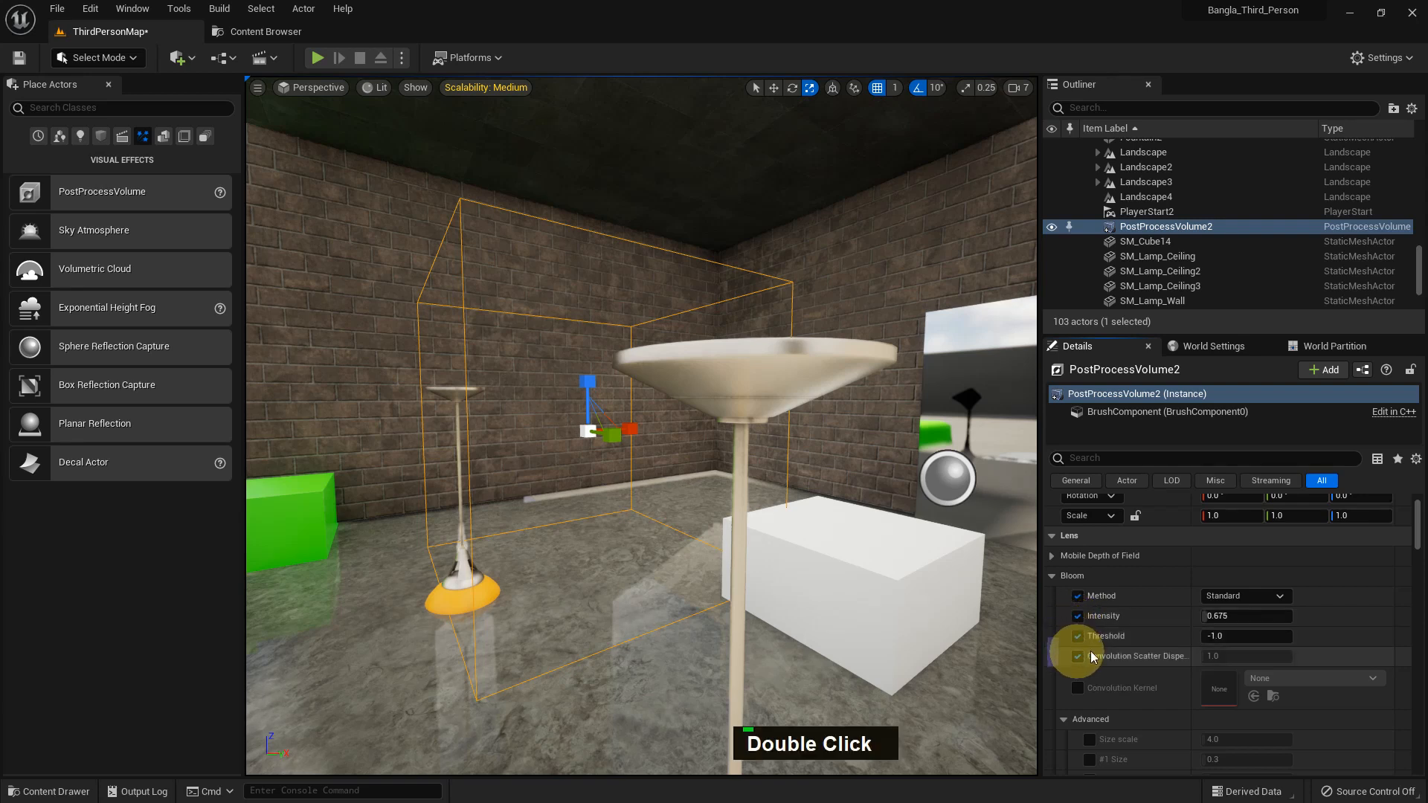
scroll(1155, 654, down, 3)
scroll(1135, 639, up, 3)
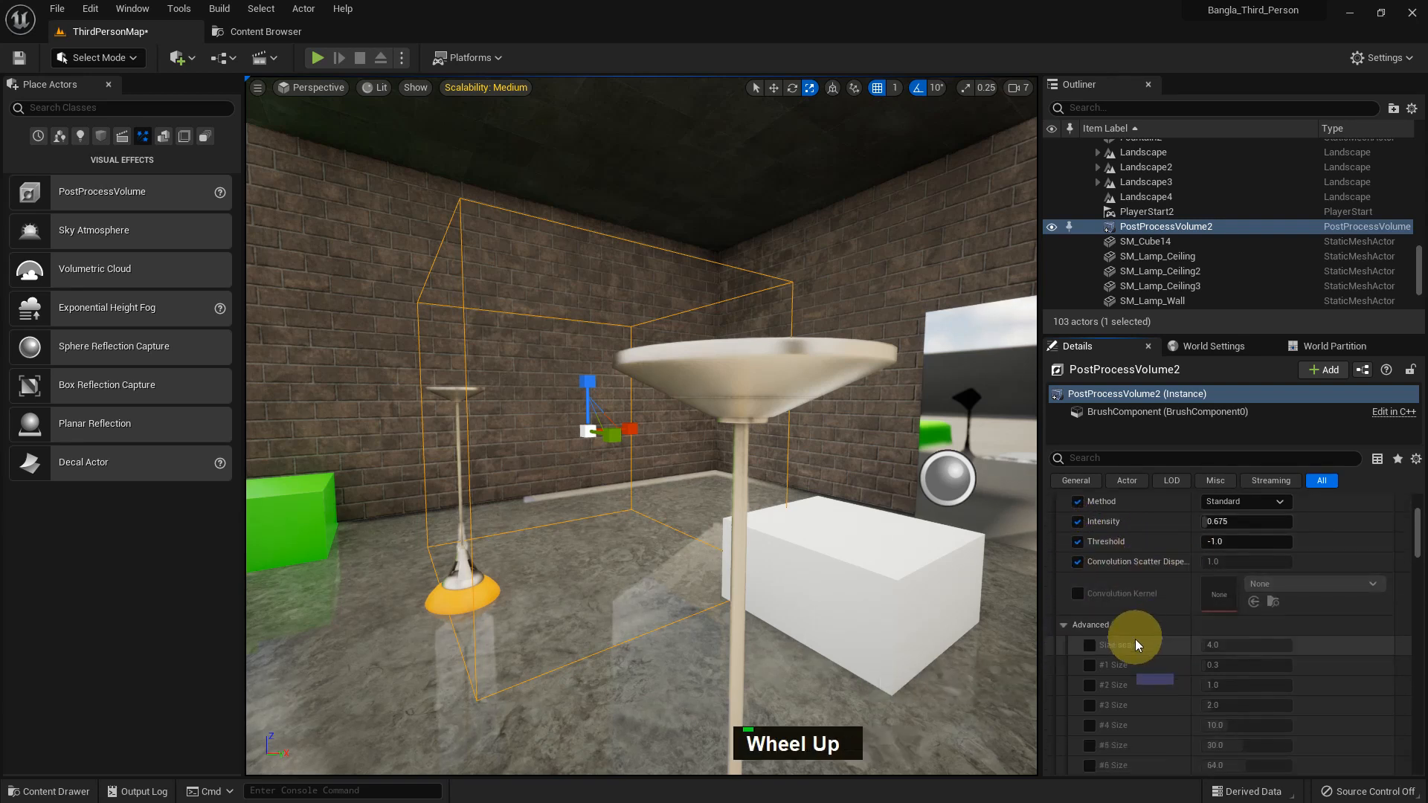
- Turn off the Bloom overrides for Method, Intensity, Threshold and Convolution Scatter Dispersion
click(1078, 573)
click(1078, 593)
click(1078, 613)
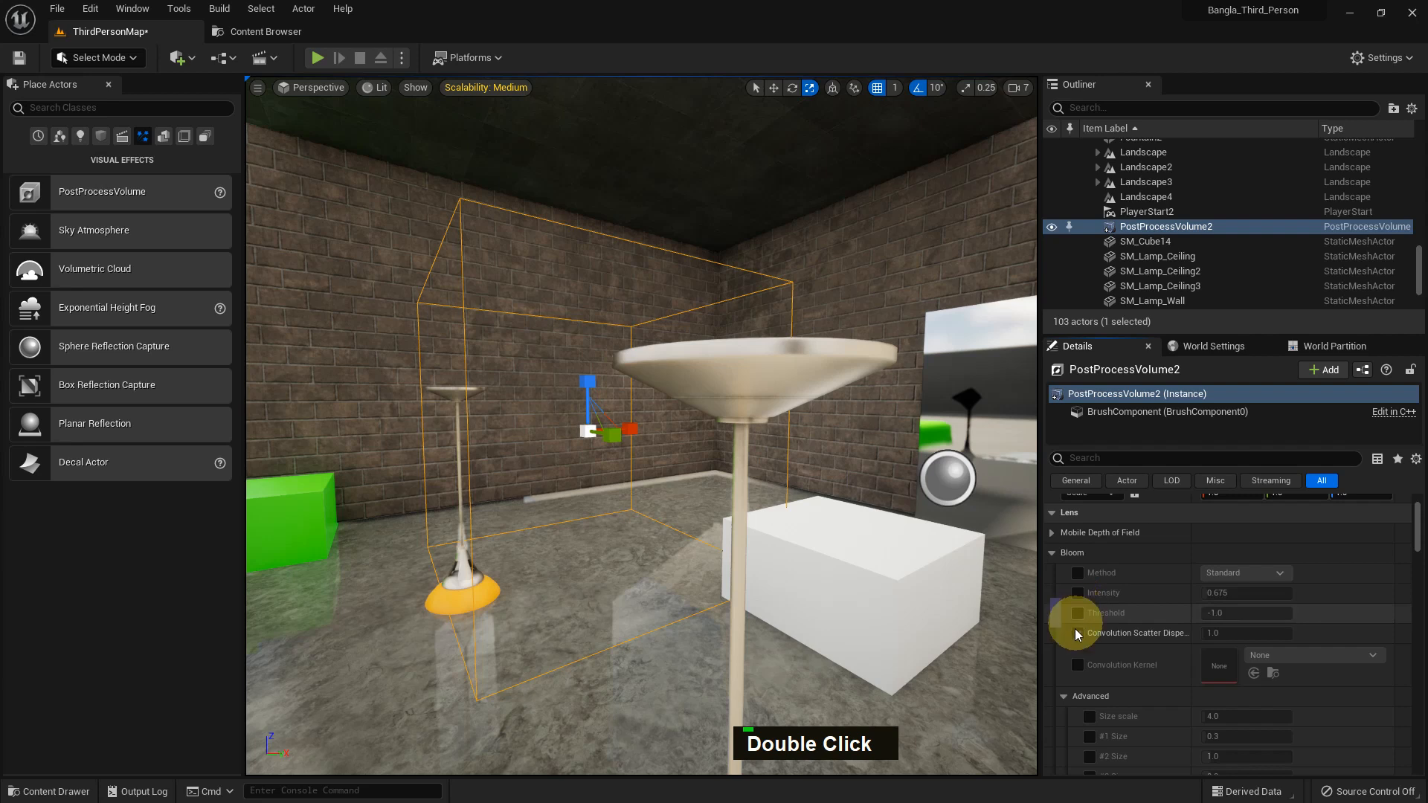
click(1078, 633)
- Override the Exposure Metering Mode as Manual and set the Exposure Compensation to about 12.76
scroll(1167, 615, down, 12)
scroll(1147, 603, up, 6)
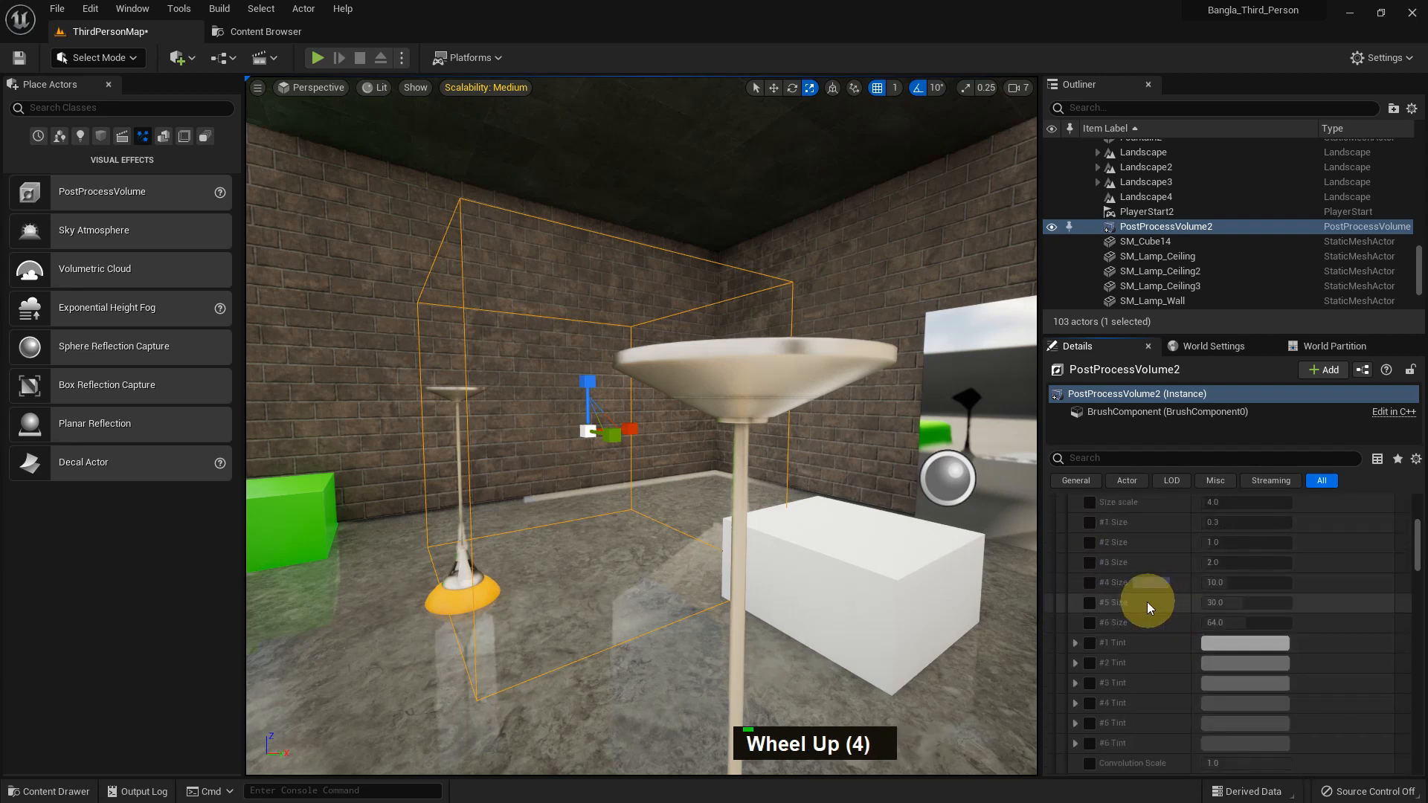
scroll(1147, 605, up, 1)
scroll(1147, 604, down, 18)
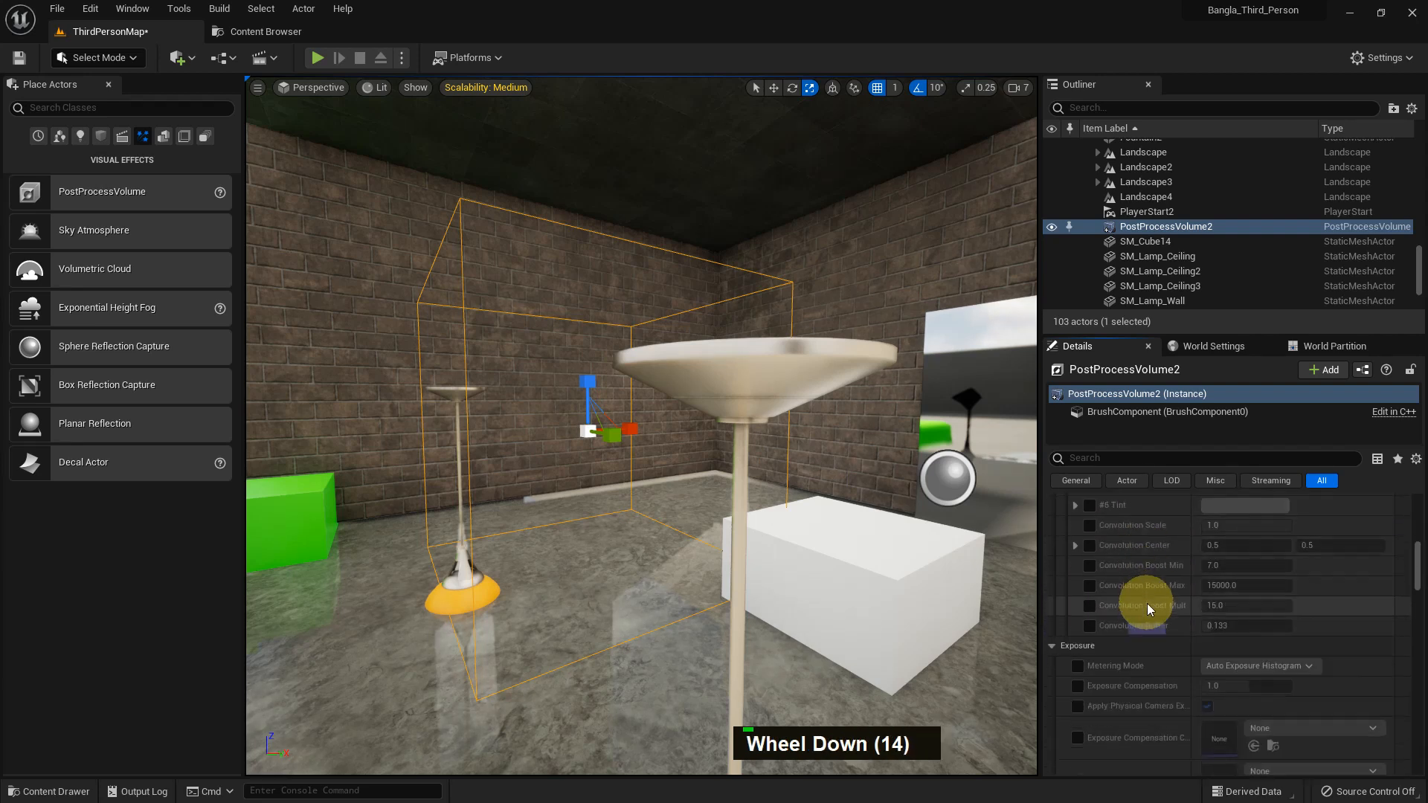
click(1078, 571)
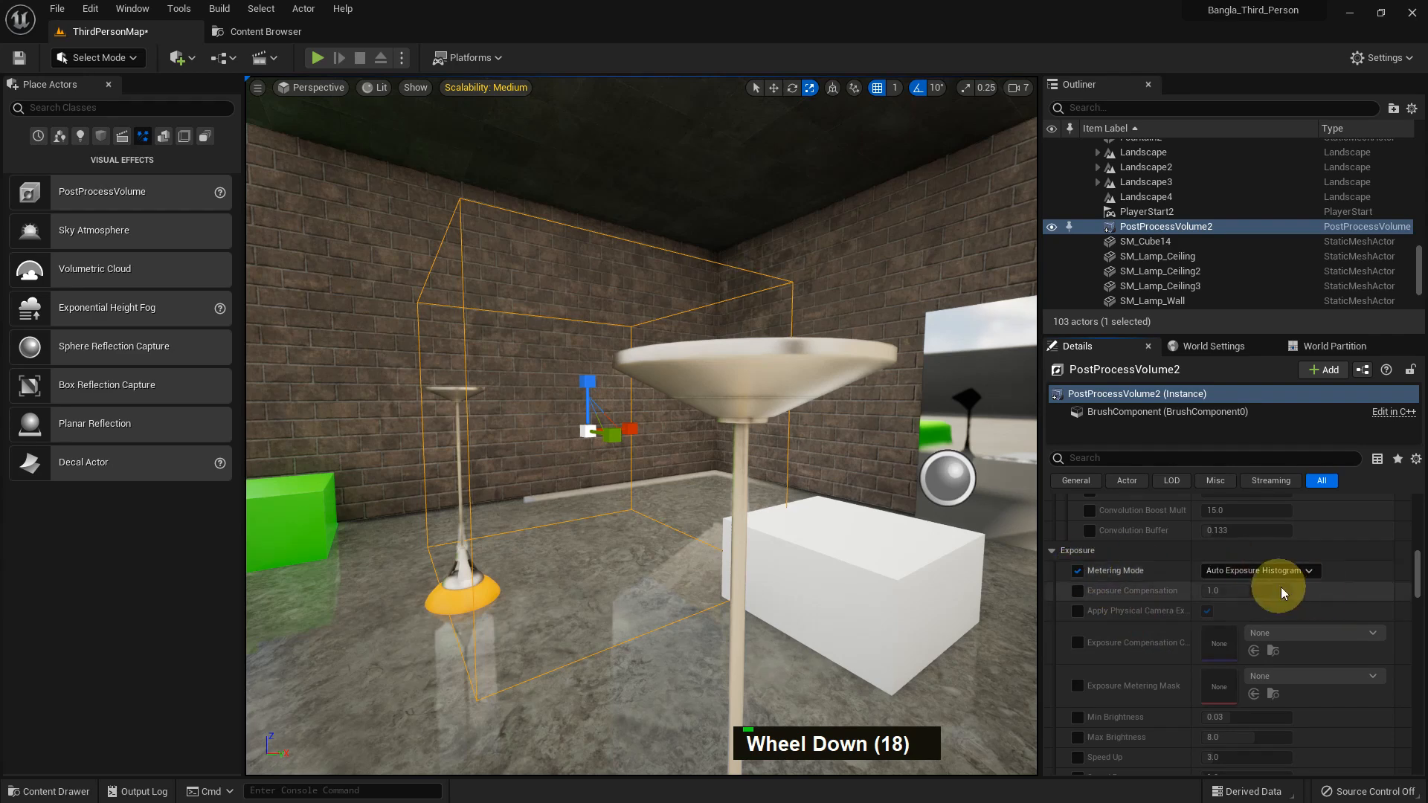
click(1253, 570)
click(1252, 613)
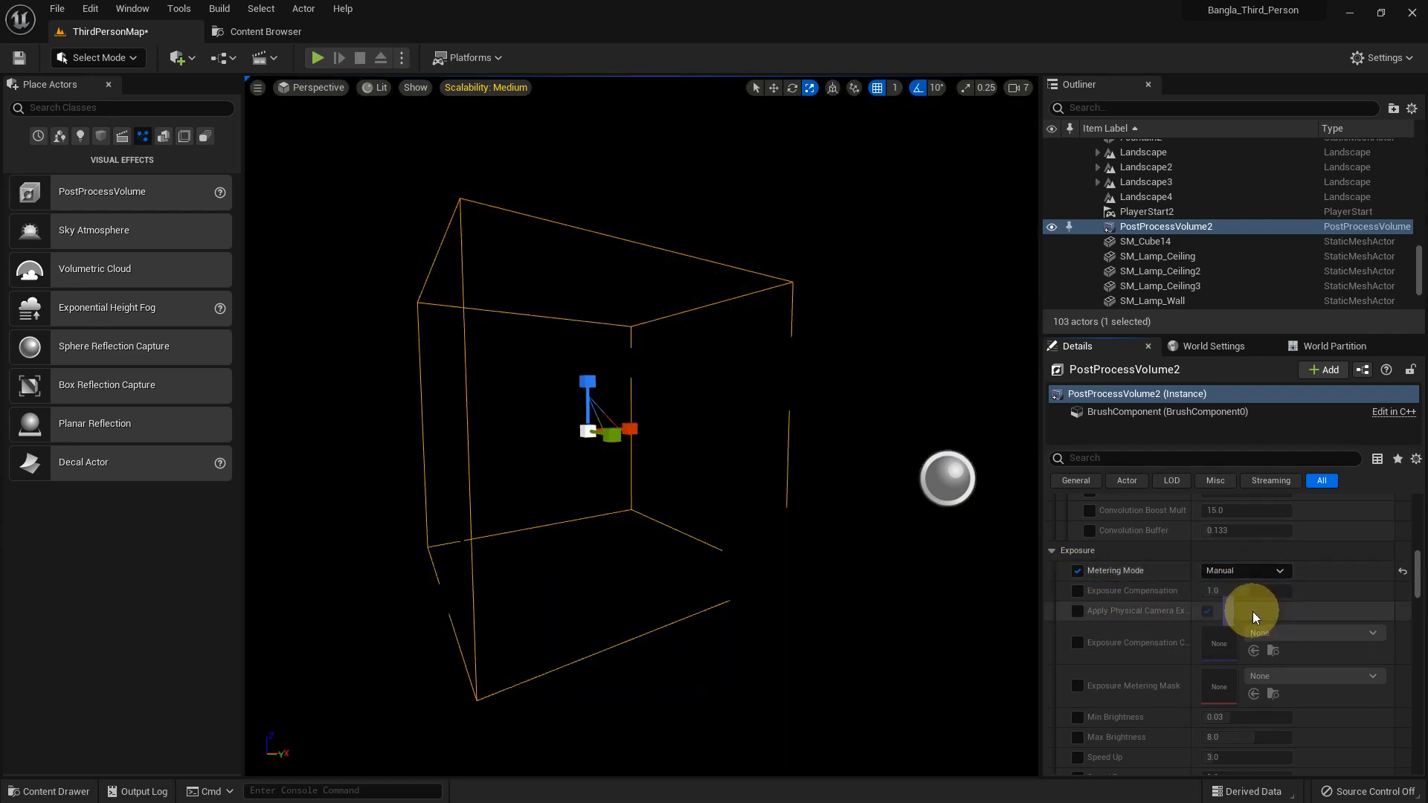
click(1079, 591)
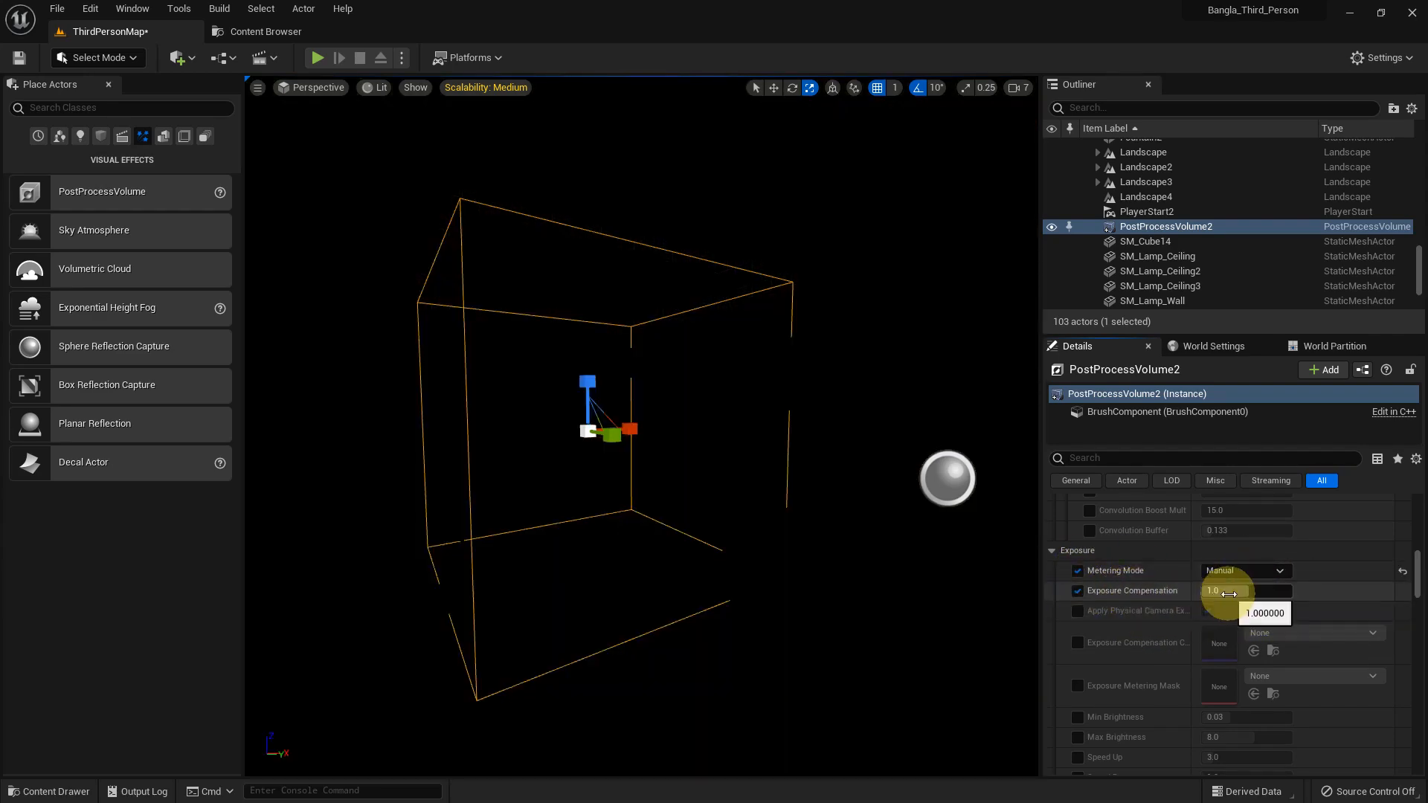
drag(1228, 593, 1356, 599)
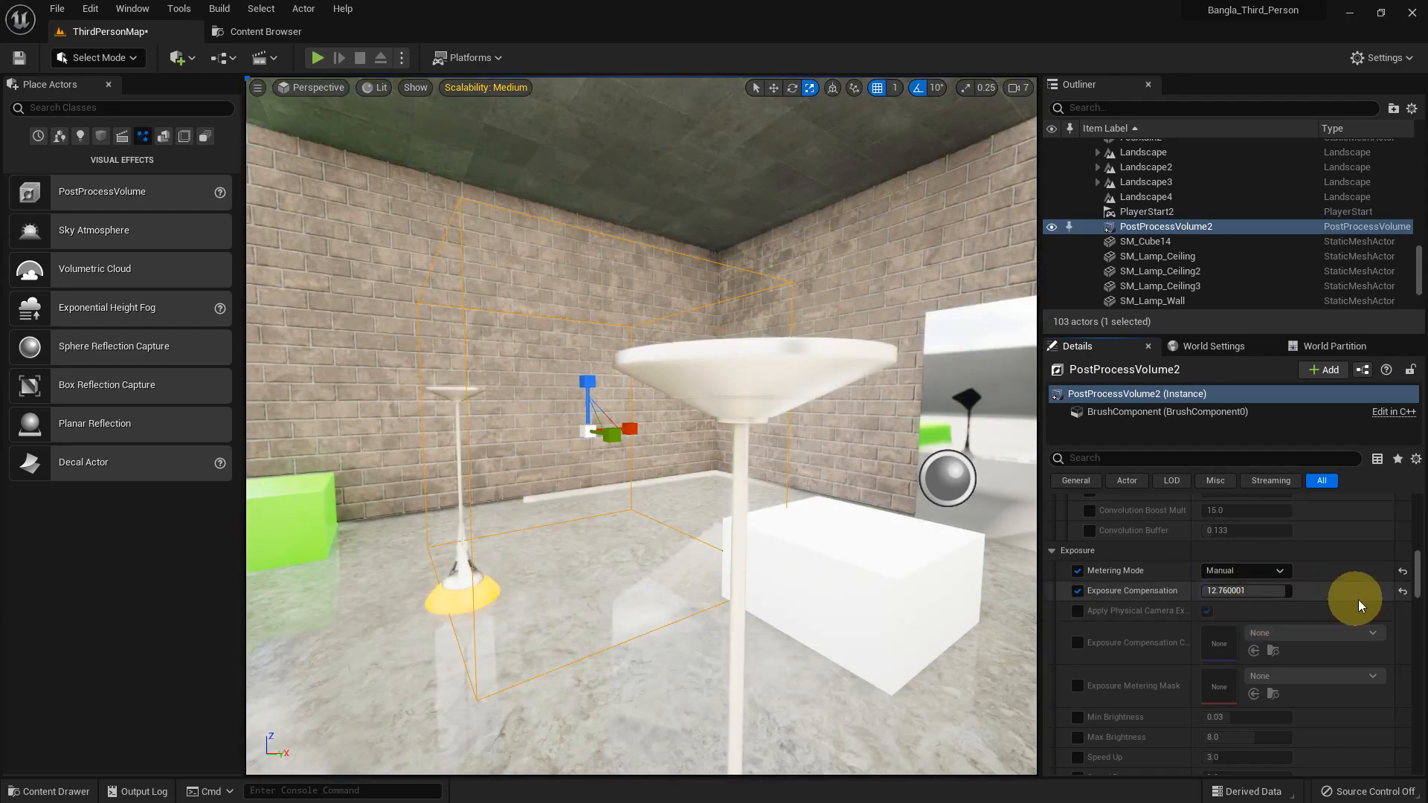
- Reset Exposure Compensation and Metering Mode to their defaults and turn off both overrides
click(1402, 593)
click(1402, 571)
click(1079, 591)
double_click(1081, 590)
- Look through the volume's remaining Exposure settings and its Chromatic Aberration, Dirt Mask, Camera and Color Grading settings
scroll(1287, 605, down, 5)
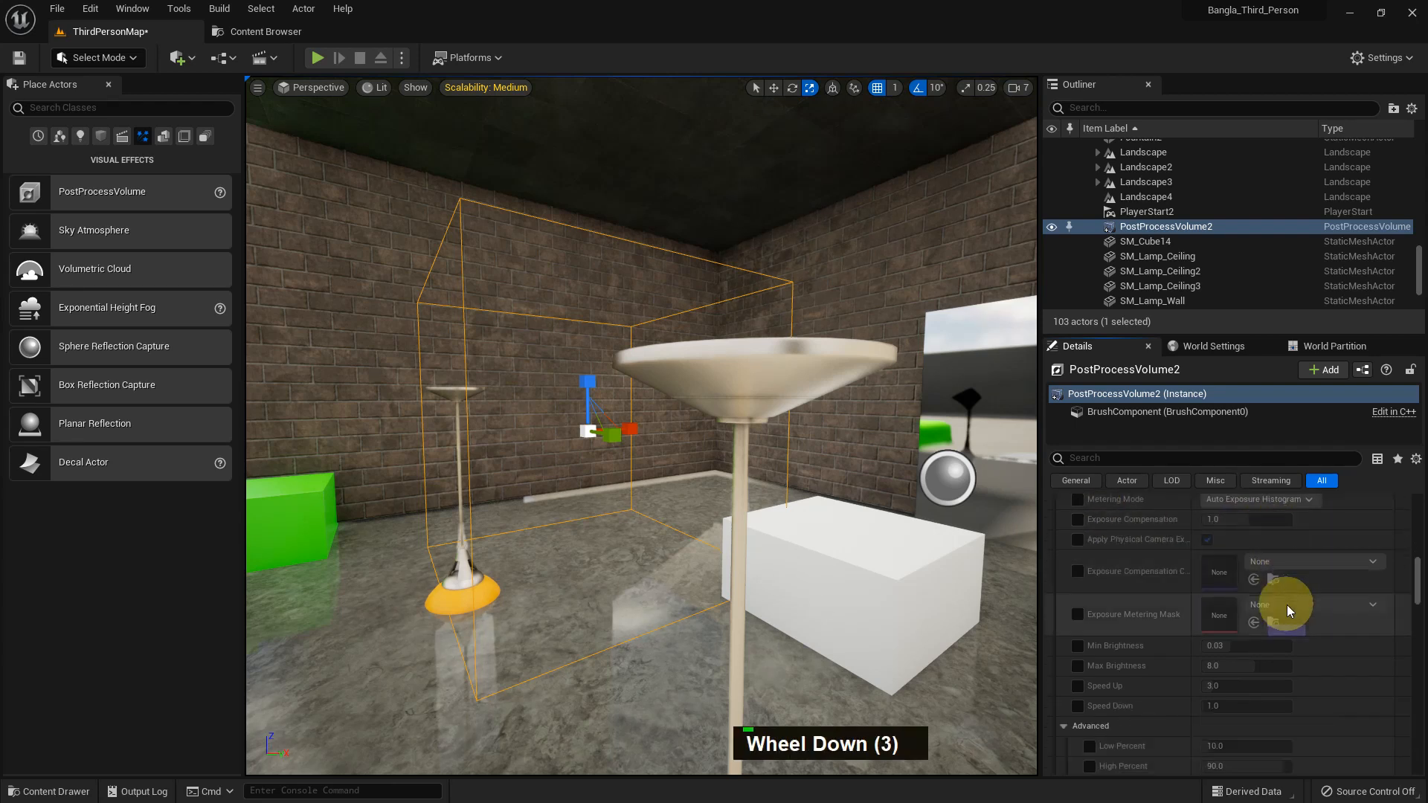
scroll(1287, 605, down, 9)
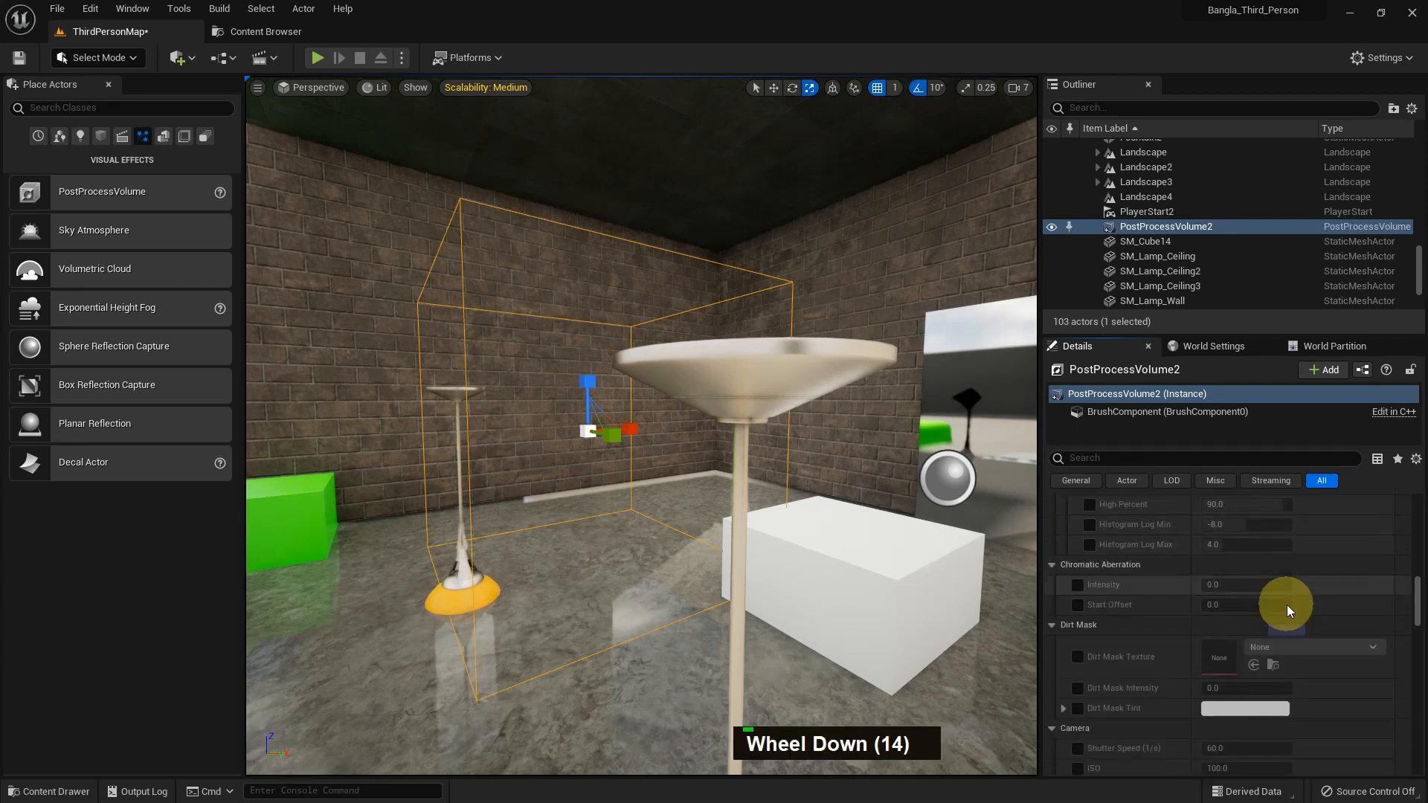
scroll(1255, 609, down, 2)
scroll(1256, 608, up, 8)
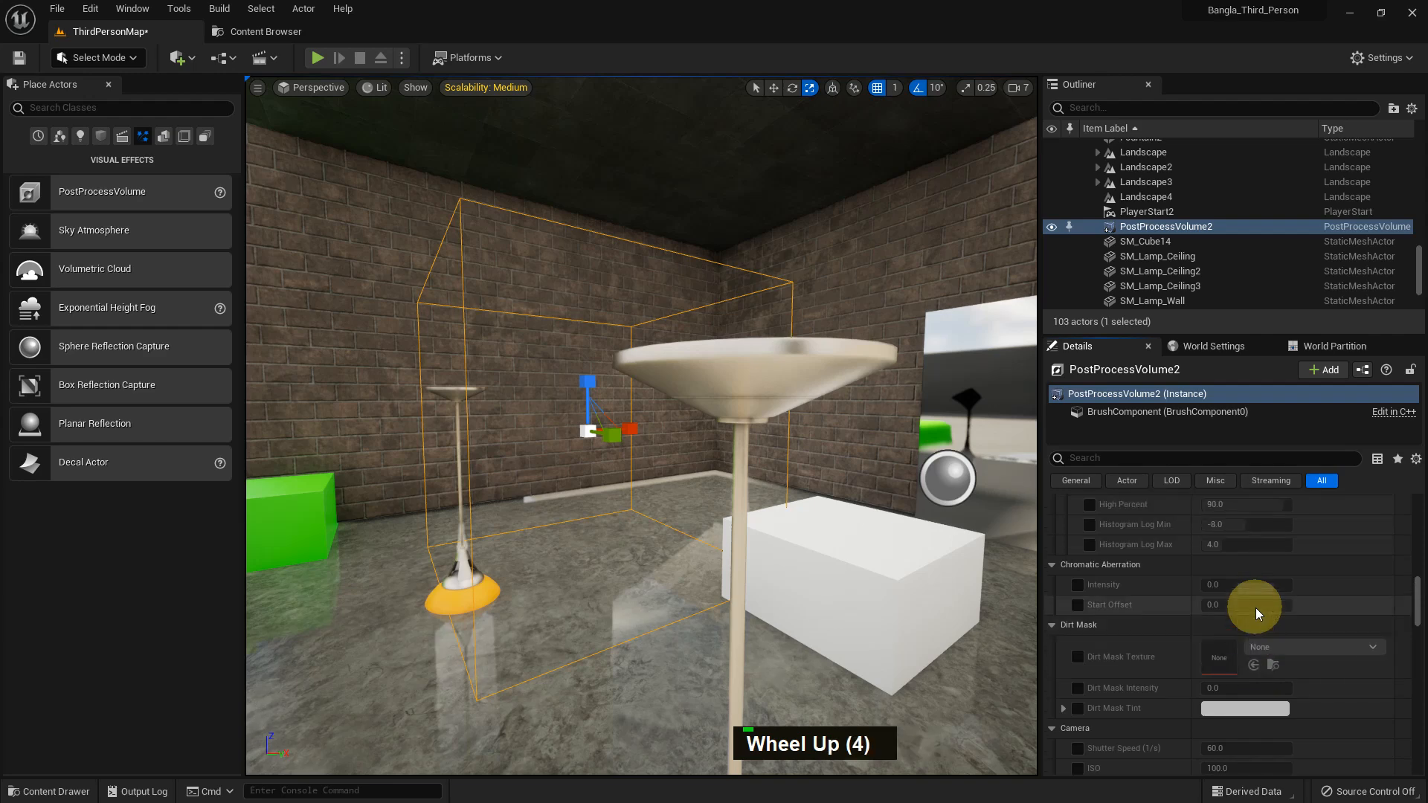
scroll(1256, 609, up, 3)
scroll(1258, 604, down, 10)
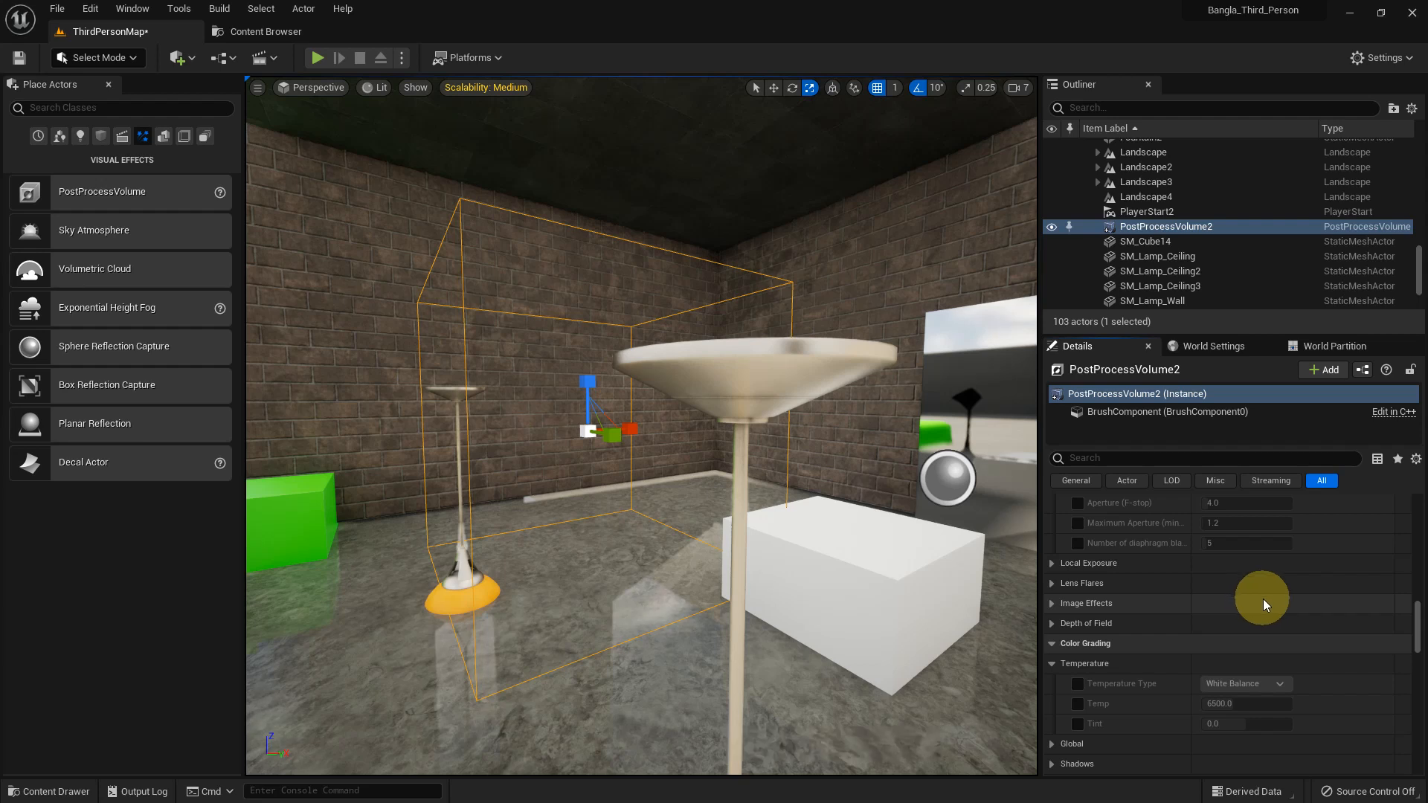
scroll(1266, 598, down, 6)
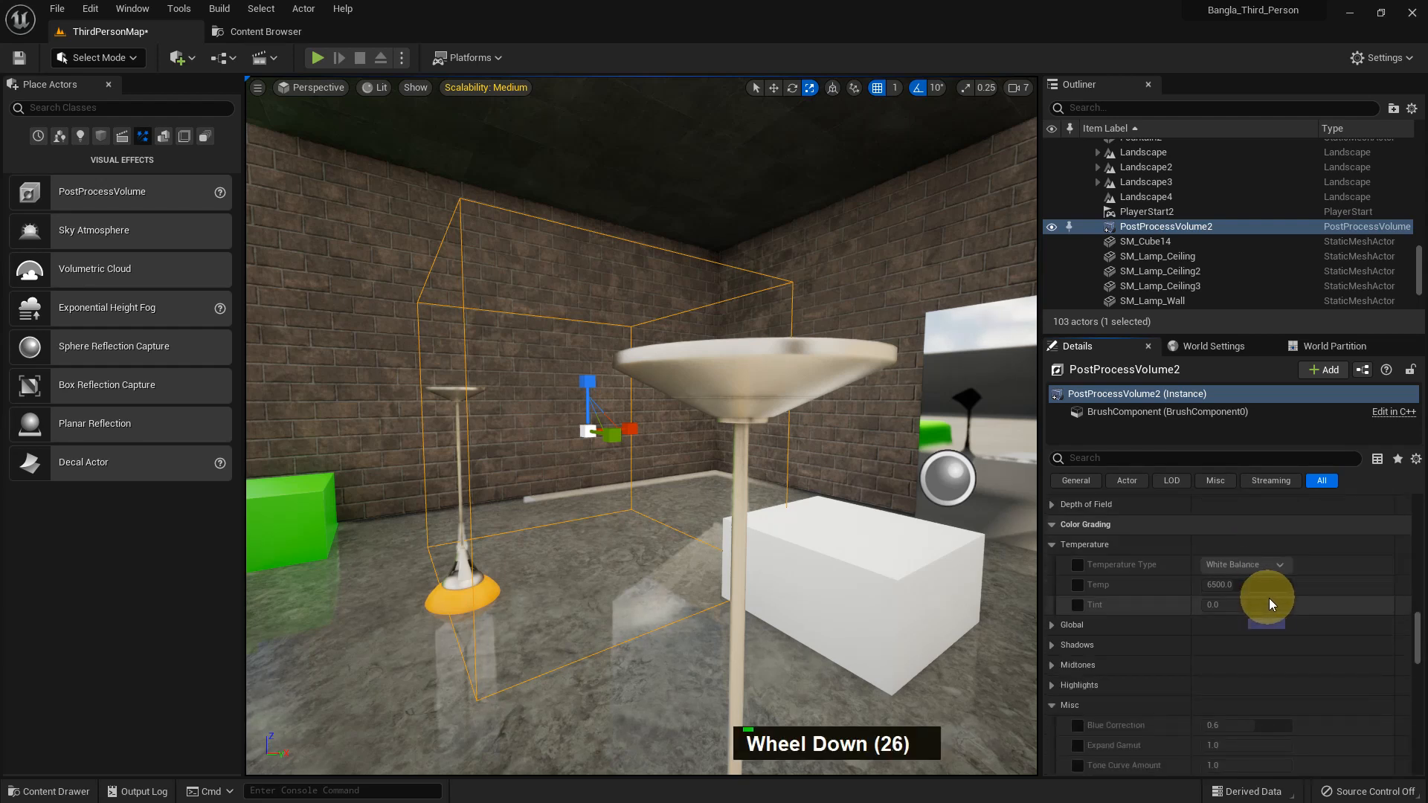
scroll(1278, 595, down, 1)
scroll(1278, 597, up, 7)
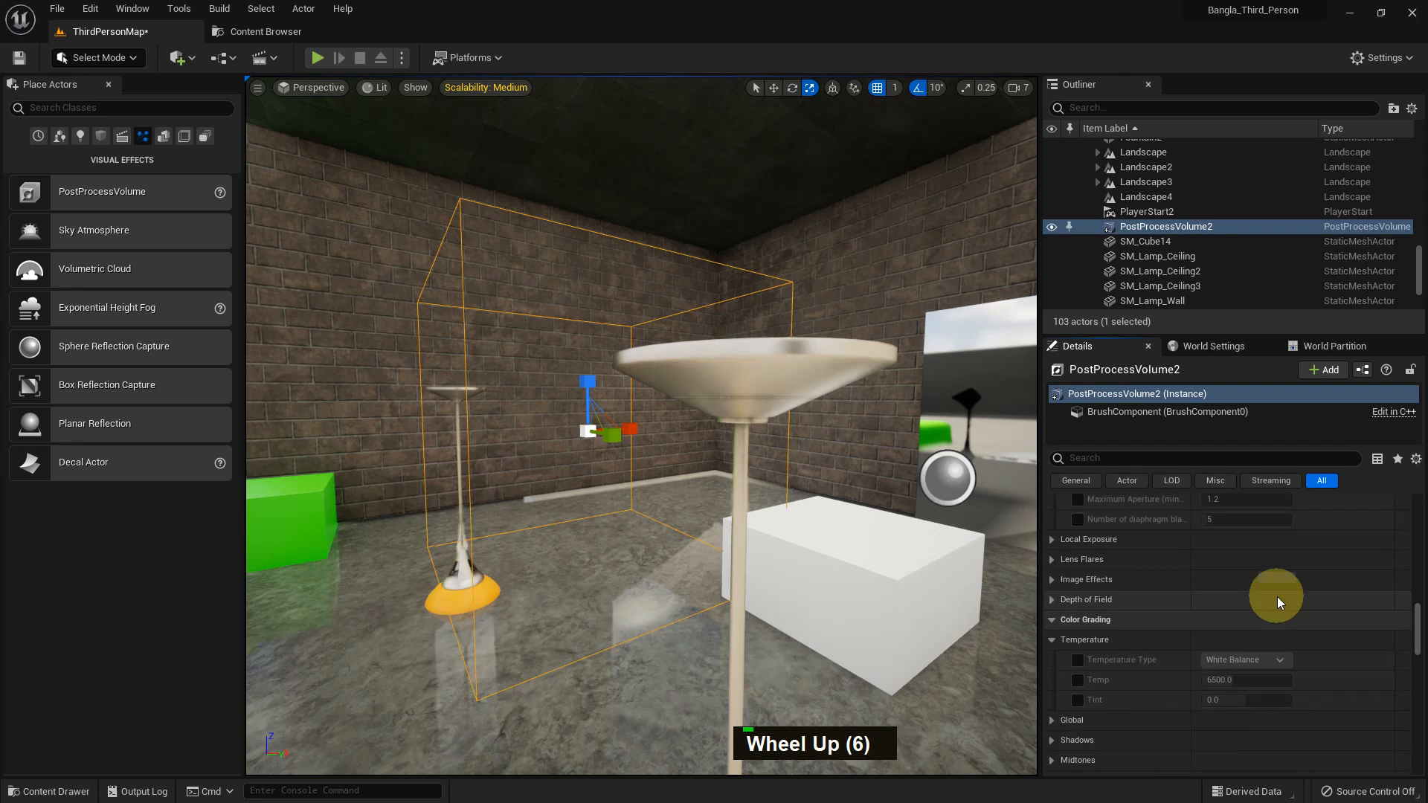
scroll(1279, 597, up, 1)
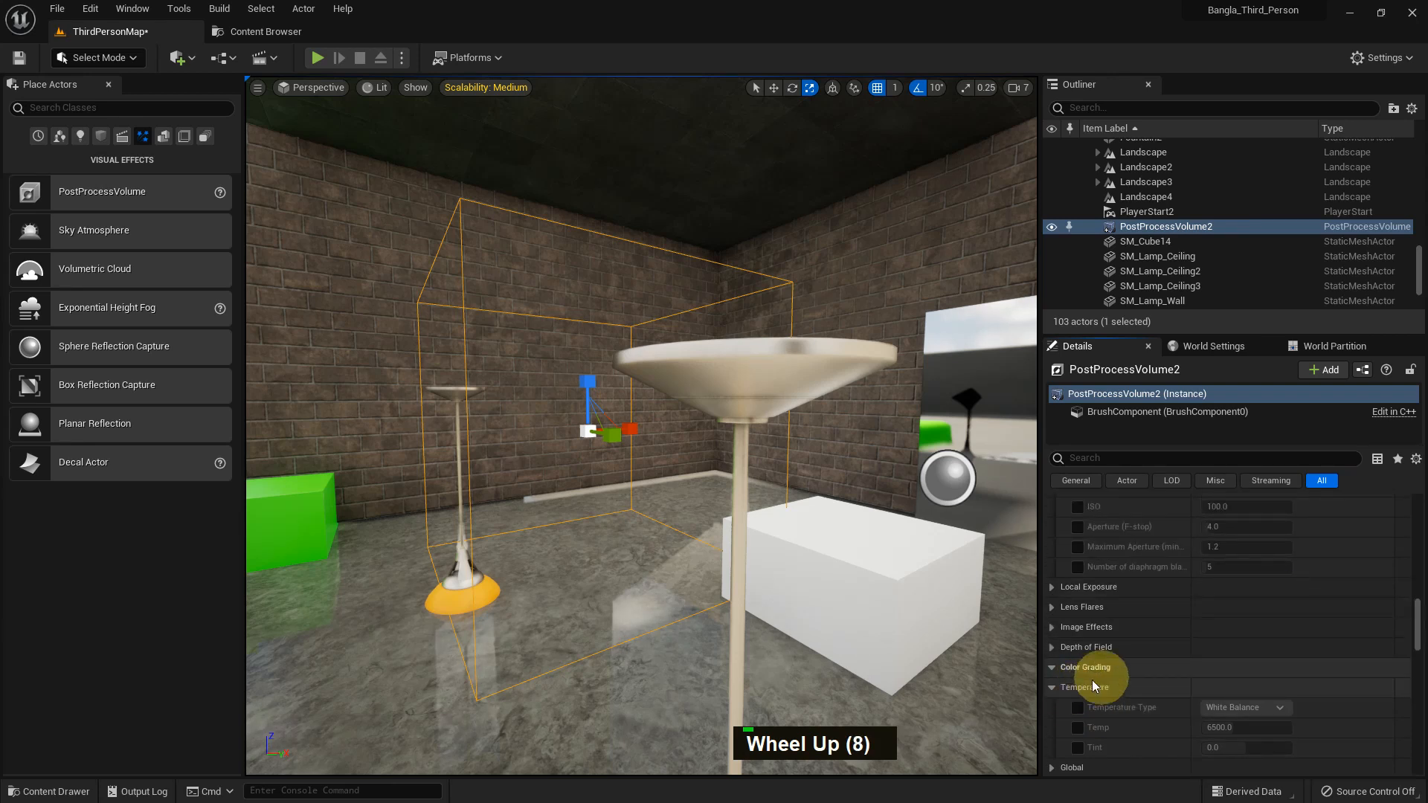
- Override Scene Color Tint under the Color Grading Misc settings and preview blue and purple tints, discarding each color change
scroll(1185, 680, down, 10)
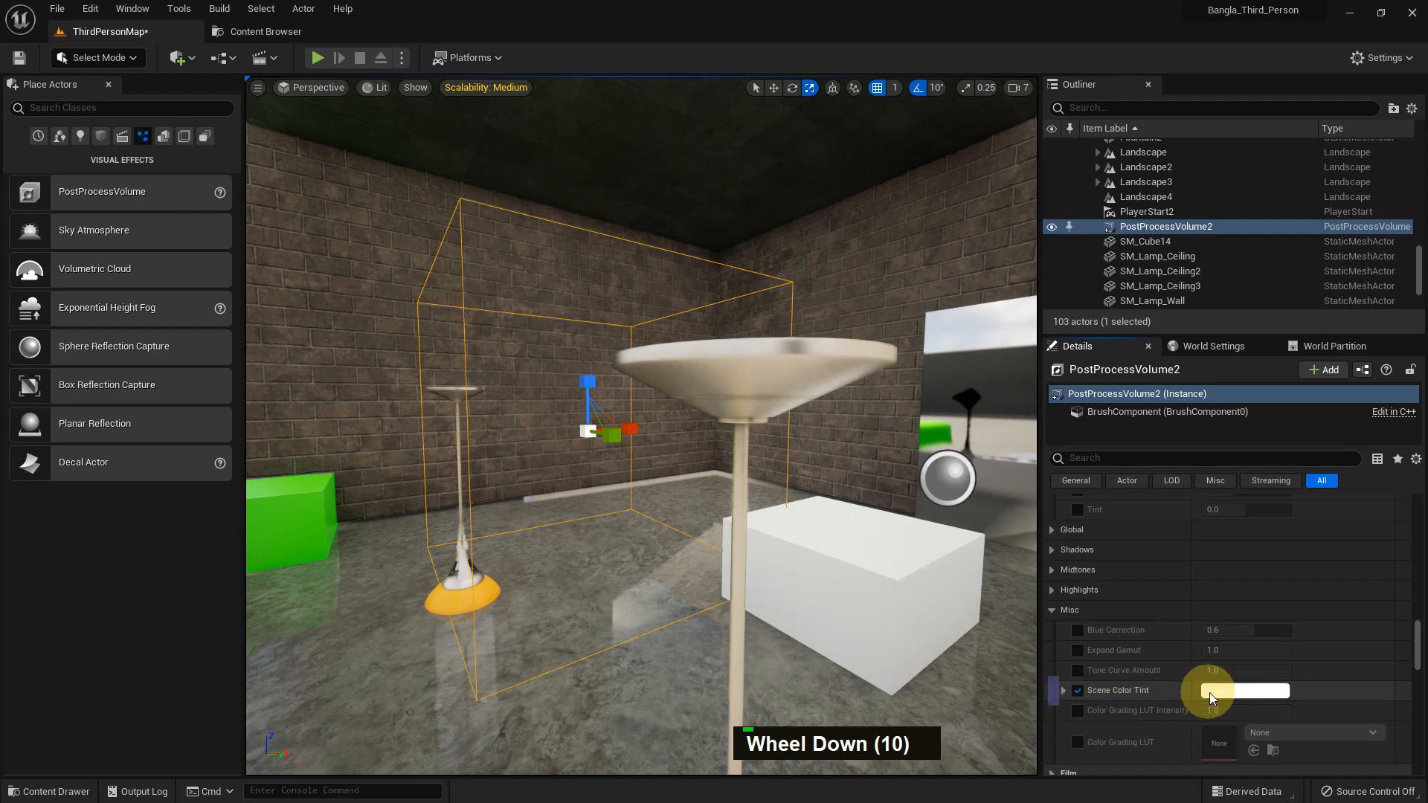
click(1208, 691)
click(955, 493)
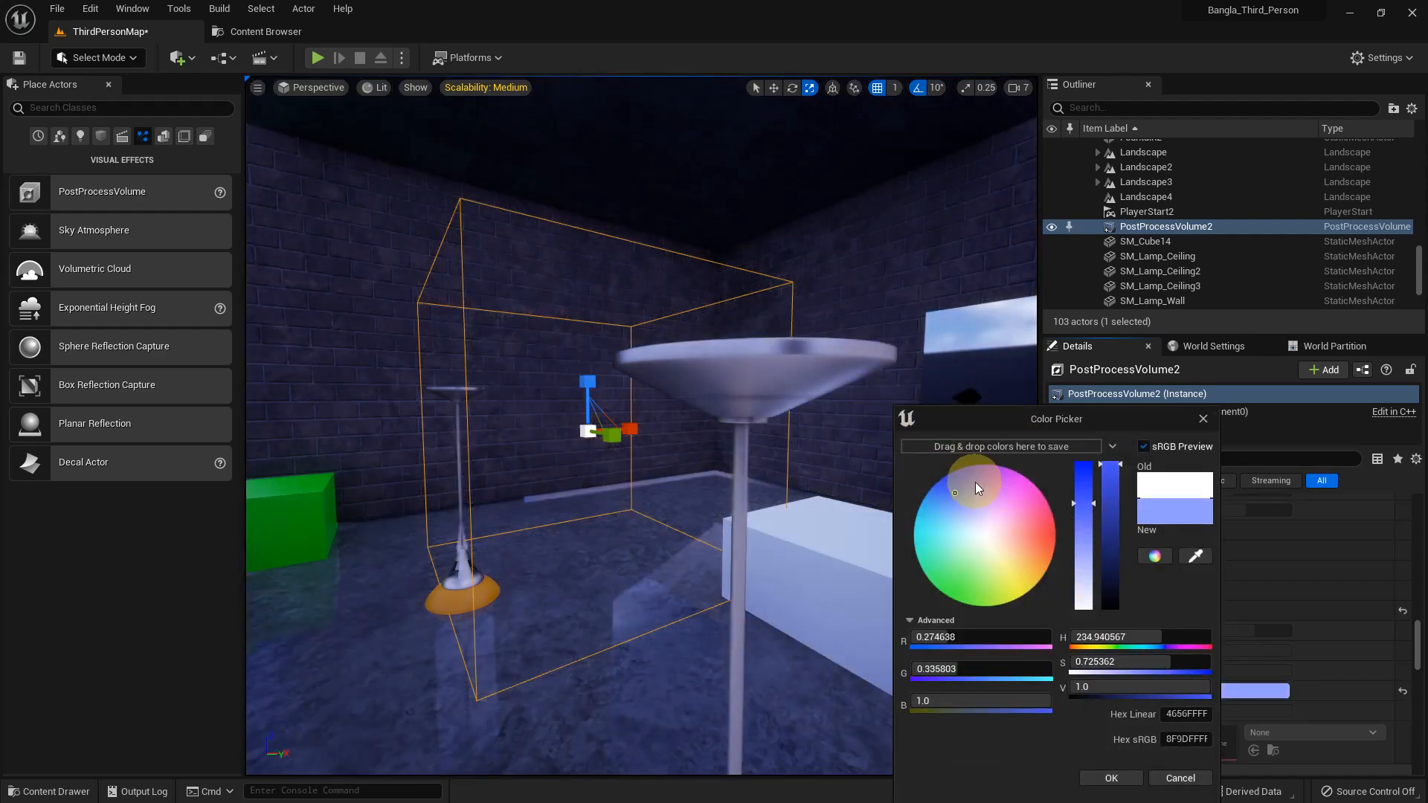
click(1183, 778)
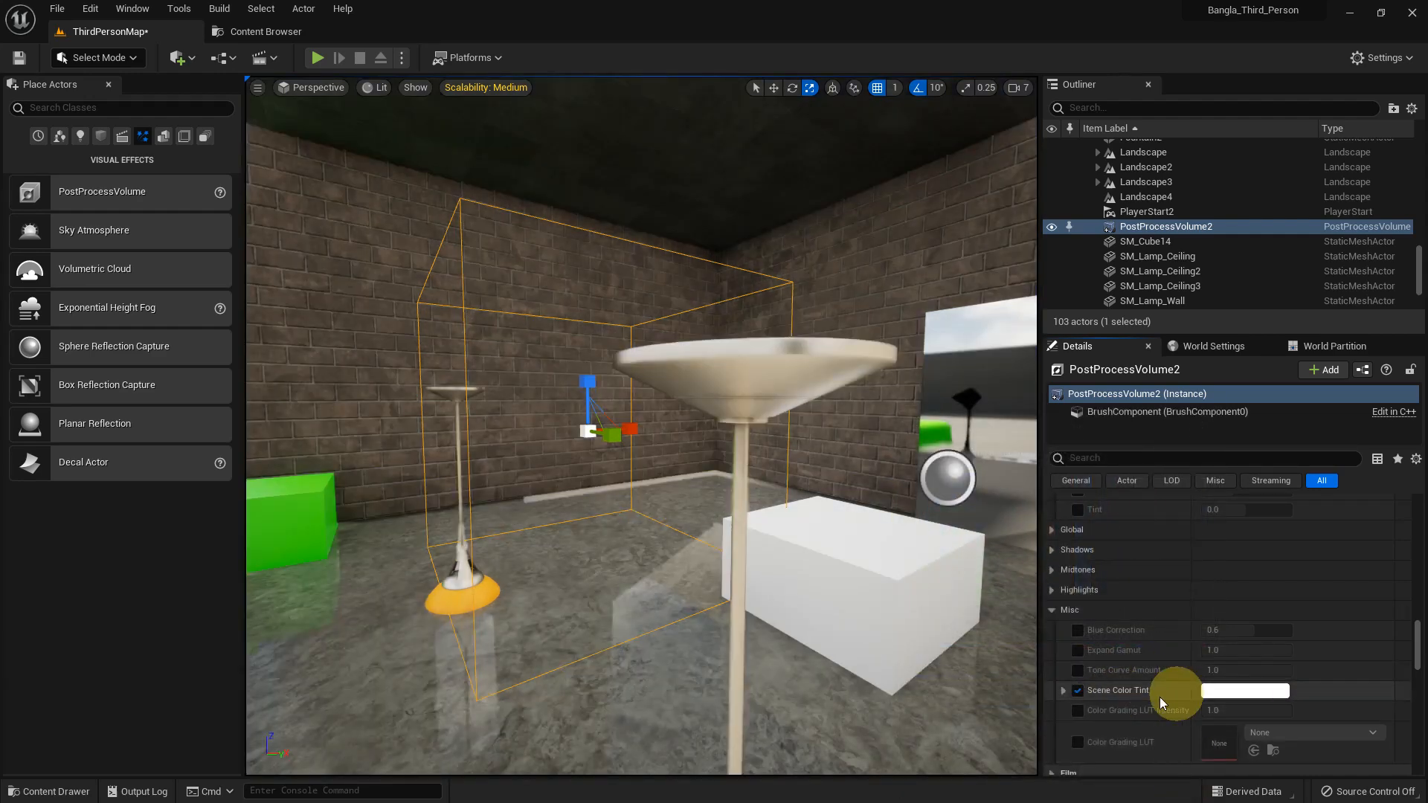
click(1215, 691)
drag(949, 499, 991, 493)
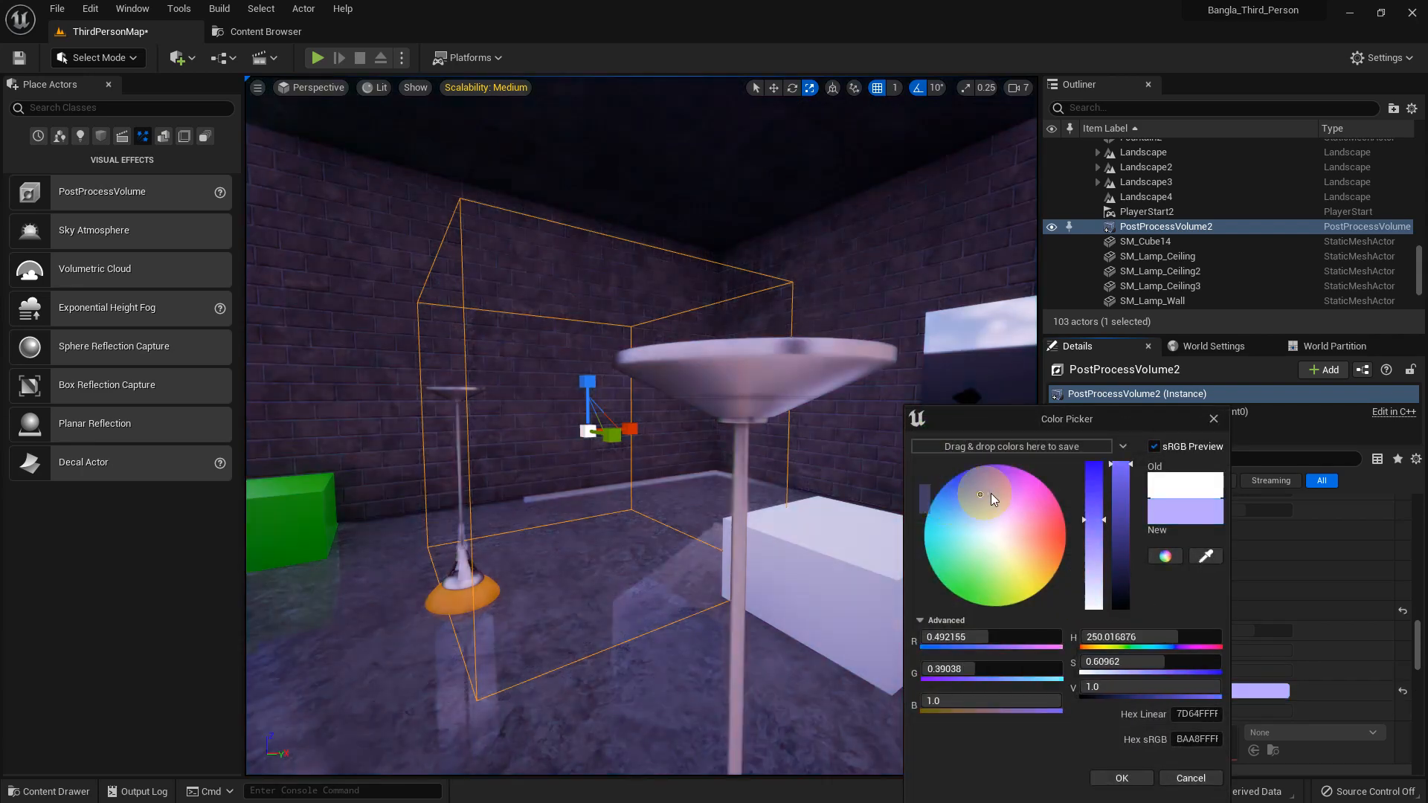
click(951, 509)
click(1168, 773)
- Override the Color Grading Temperature Type, Temp and Tint, setting Temp to about 6176 and Tint to about 0.112
scroll(1324, 632, up, 2)
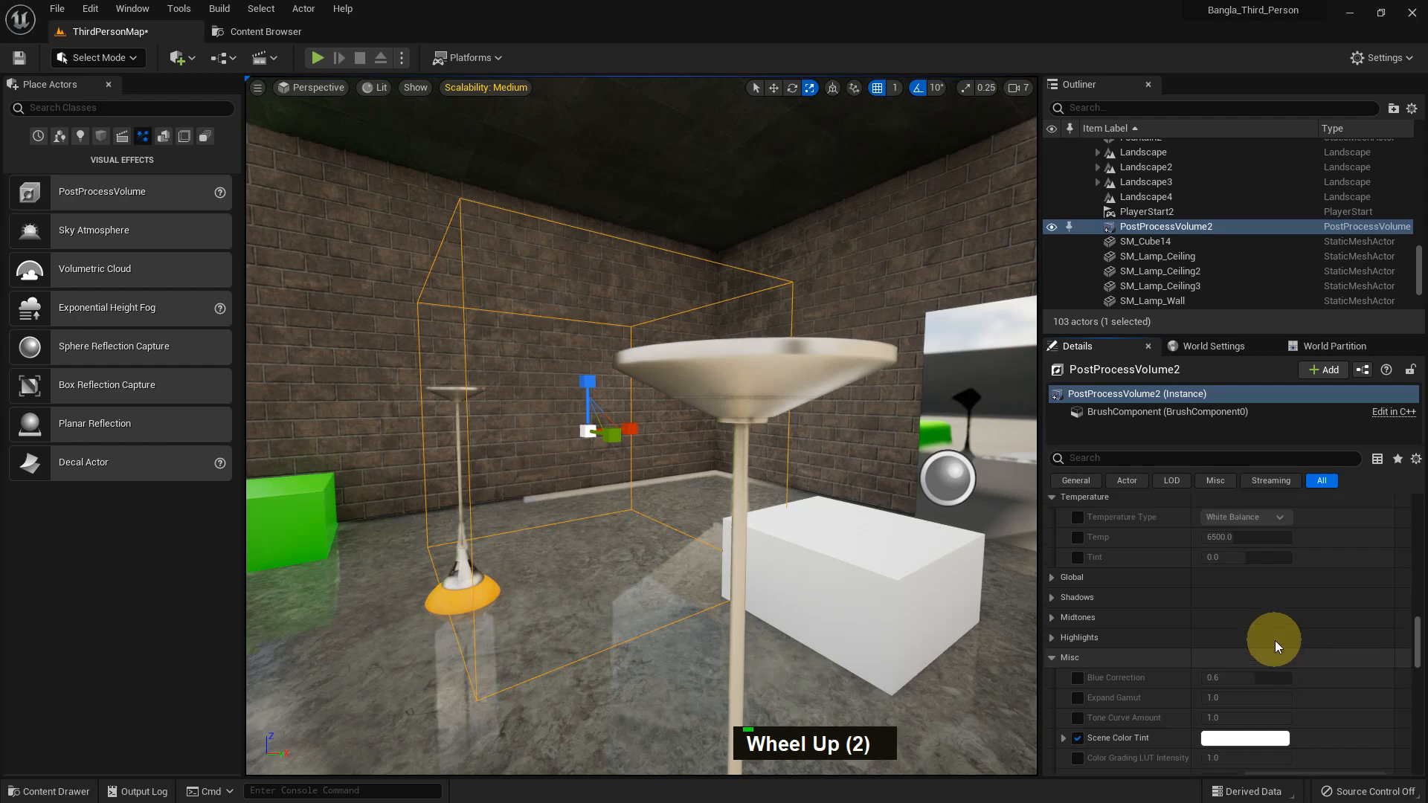
scroll(1275, 640, up, 2)
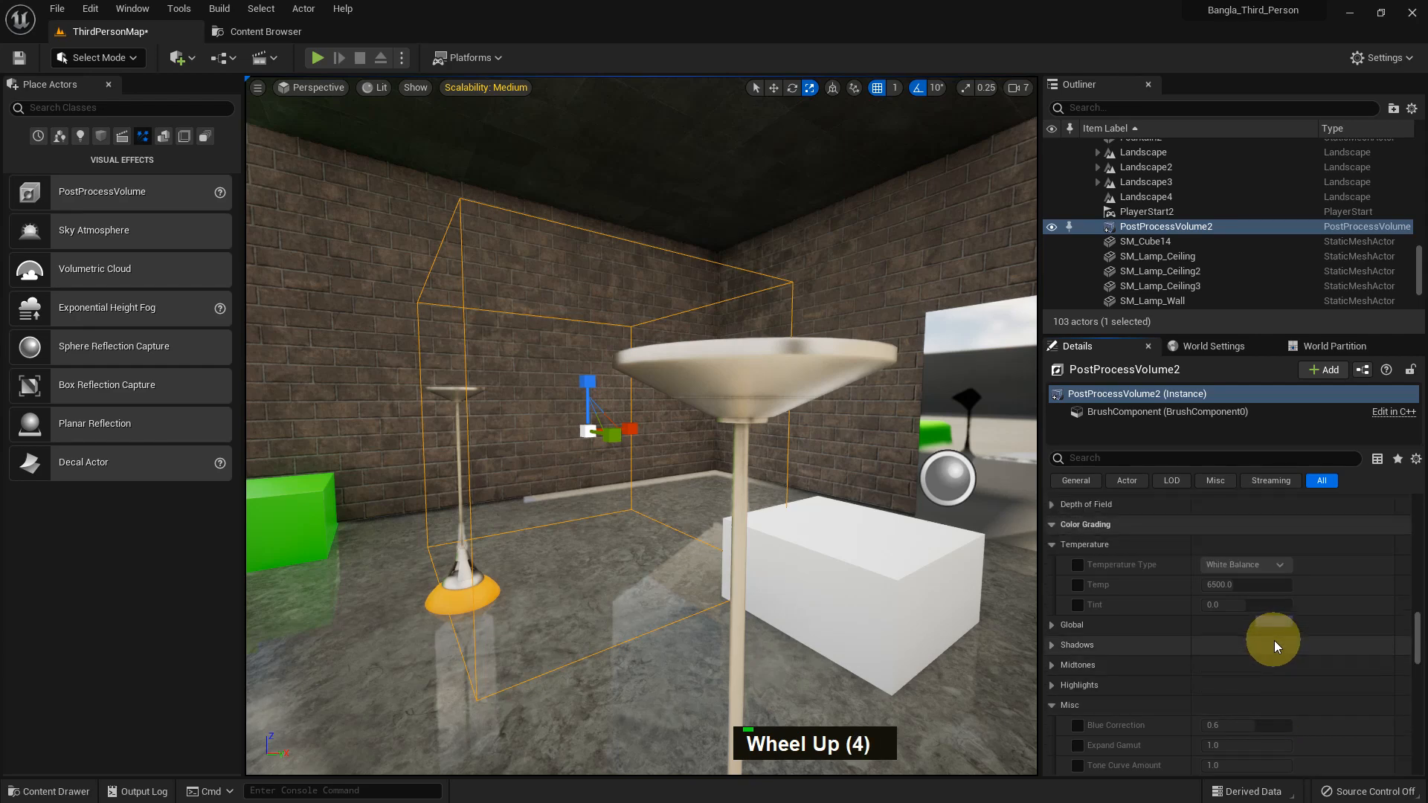
click(1077, 565)
click(1077, 585)
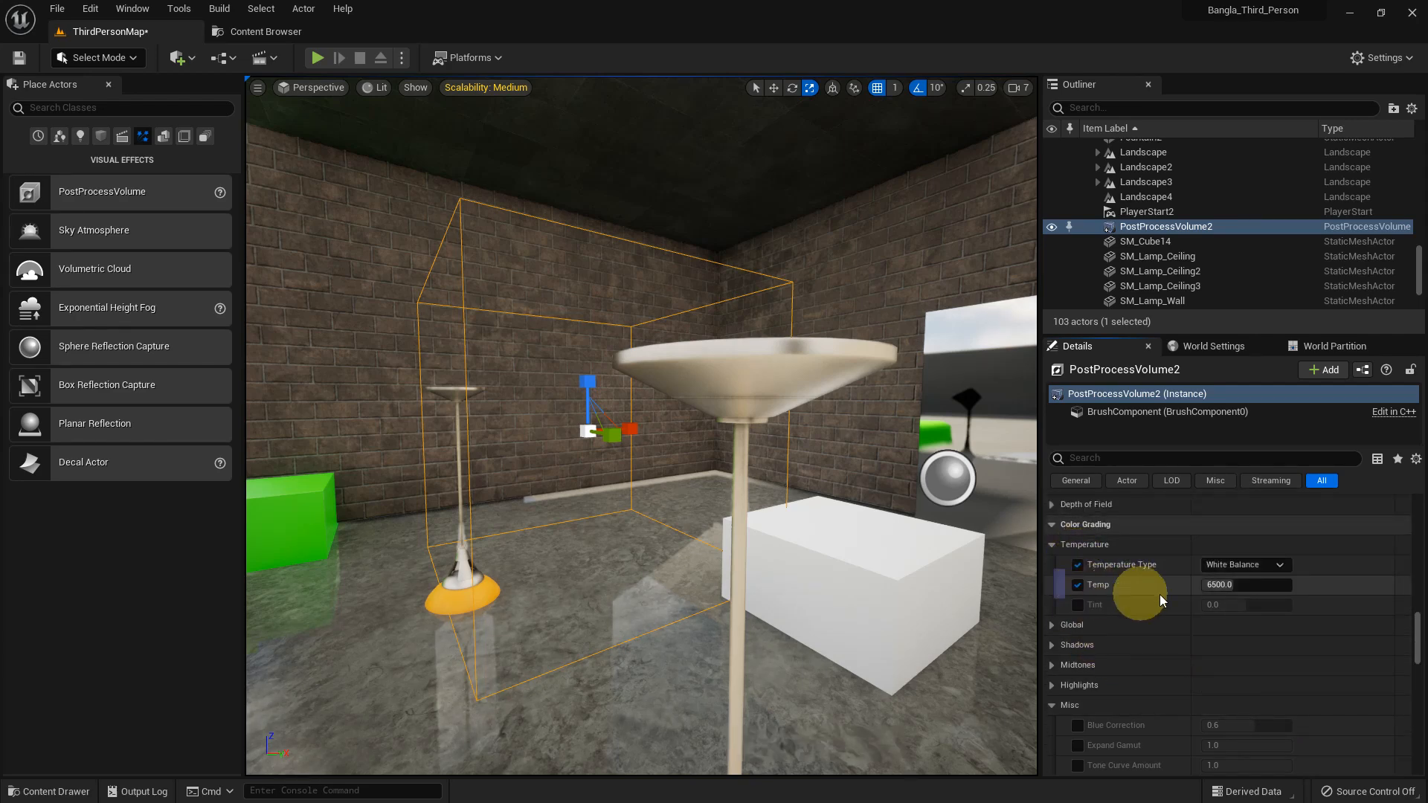
mouse_move(1225, 584)
mouse_down()
mouse_move(1265, 588)
mouse_move(1206, 584)
mouse_up()
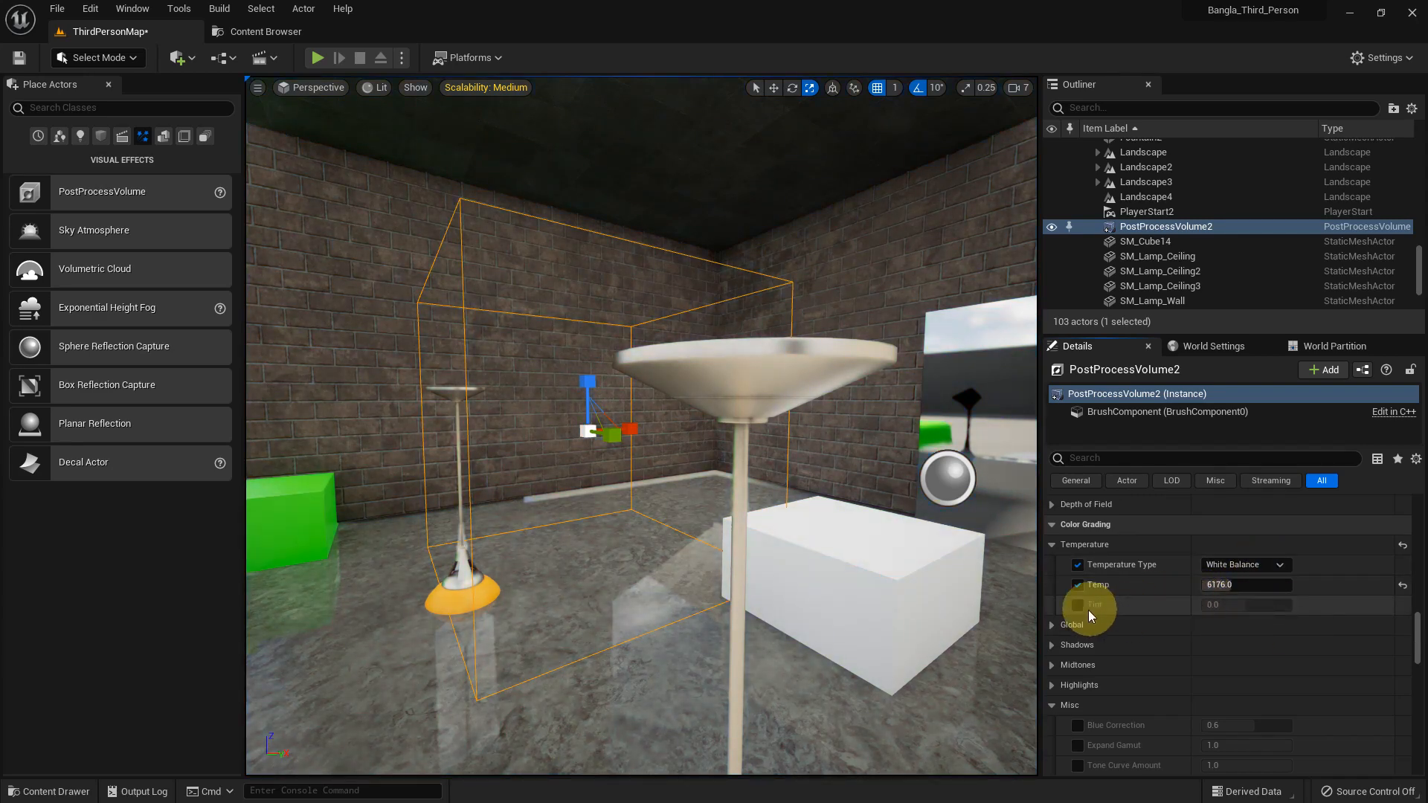
drag(1239, 604, 1250, 605)
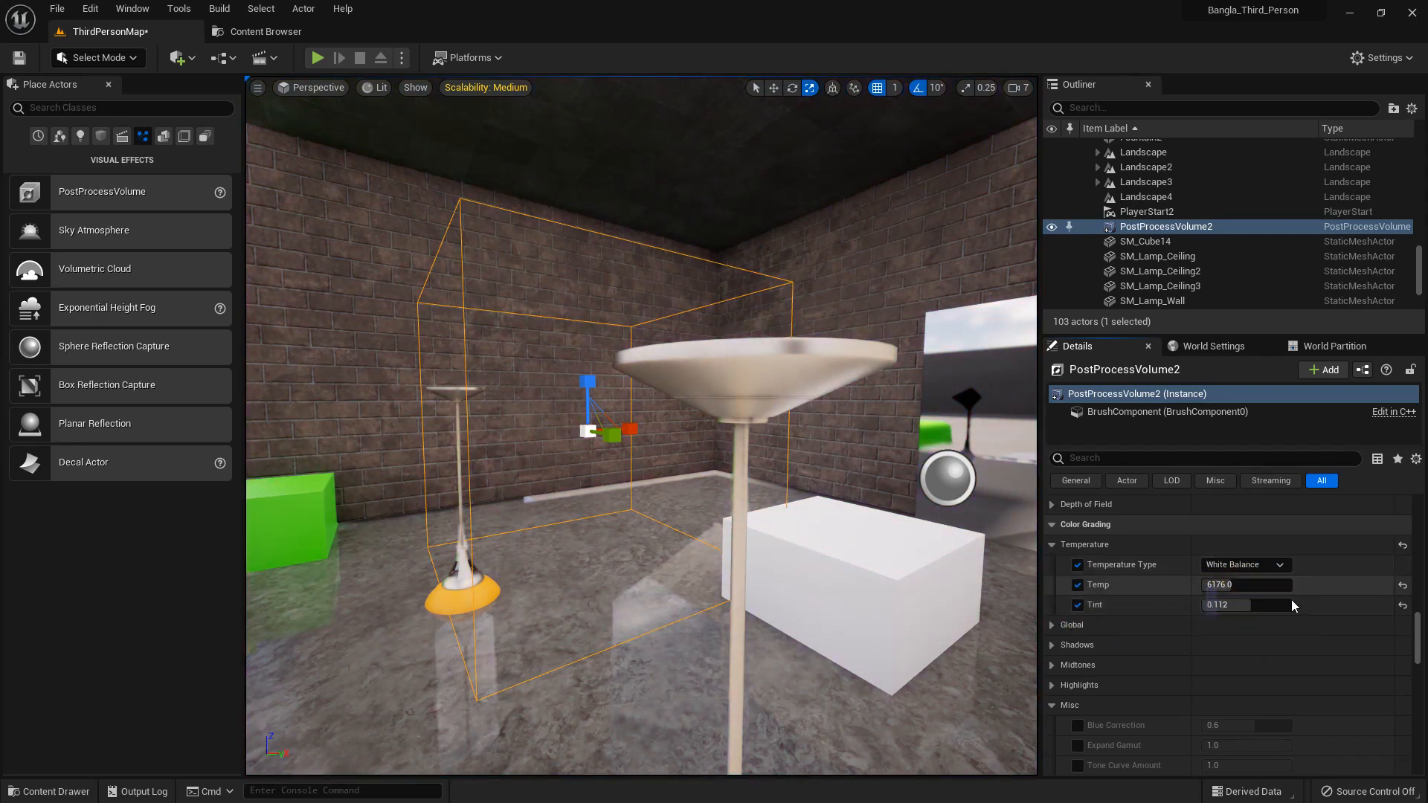
- Reset Temp and Tint to their defaults and turn off all three Temperature overrides
click(1402, 605)
click(1403, 586)
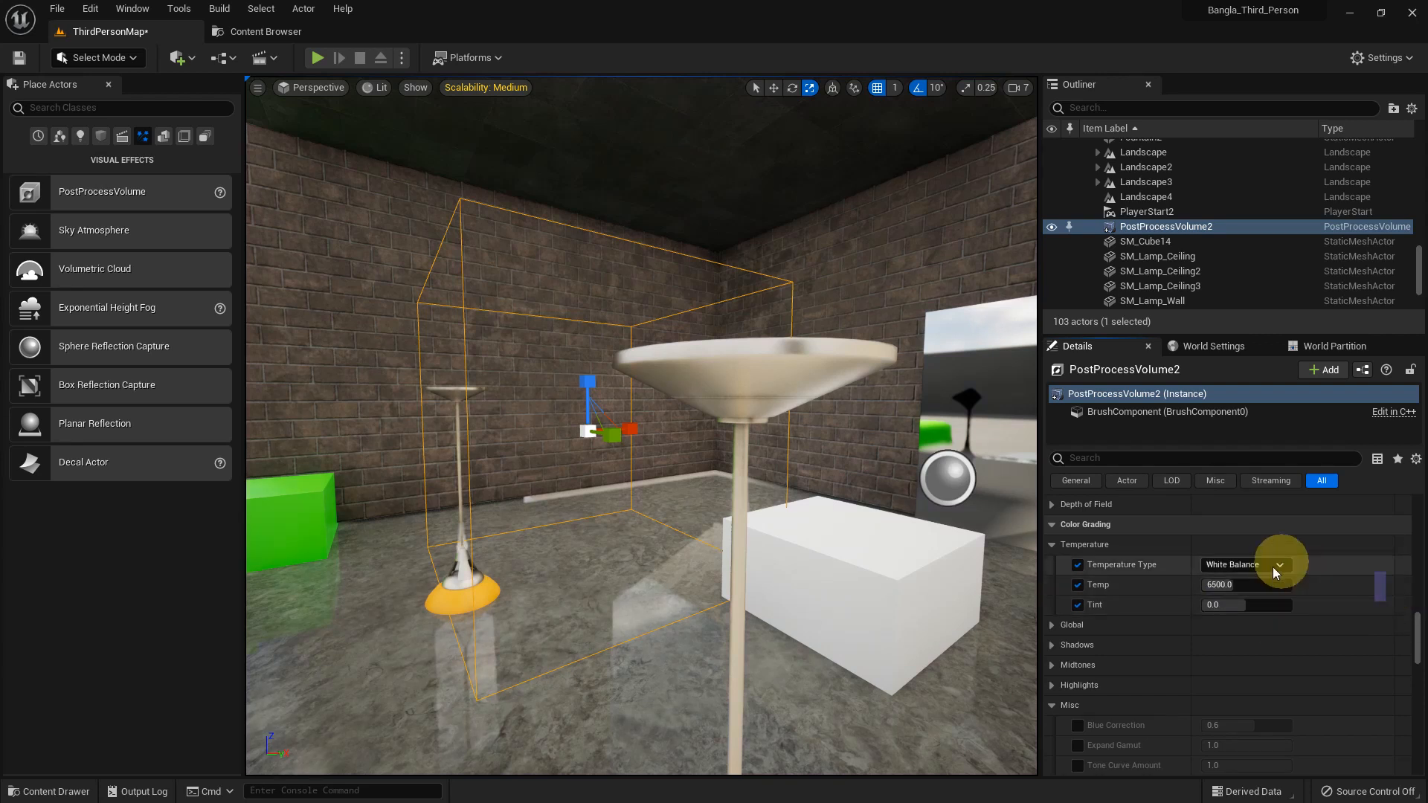
click(1077, 585)
click(1077, 565)
double_click(1077, 605)
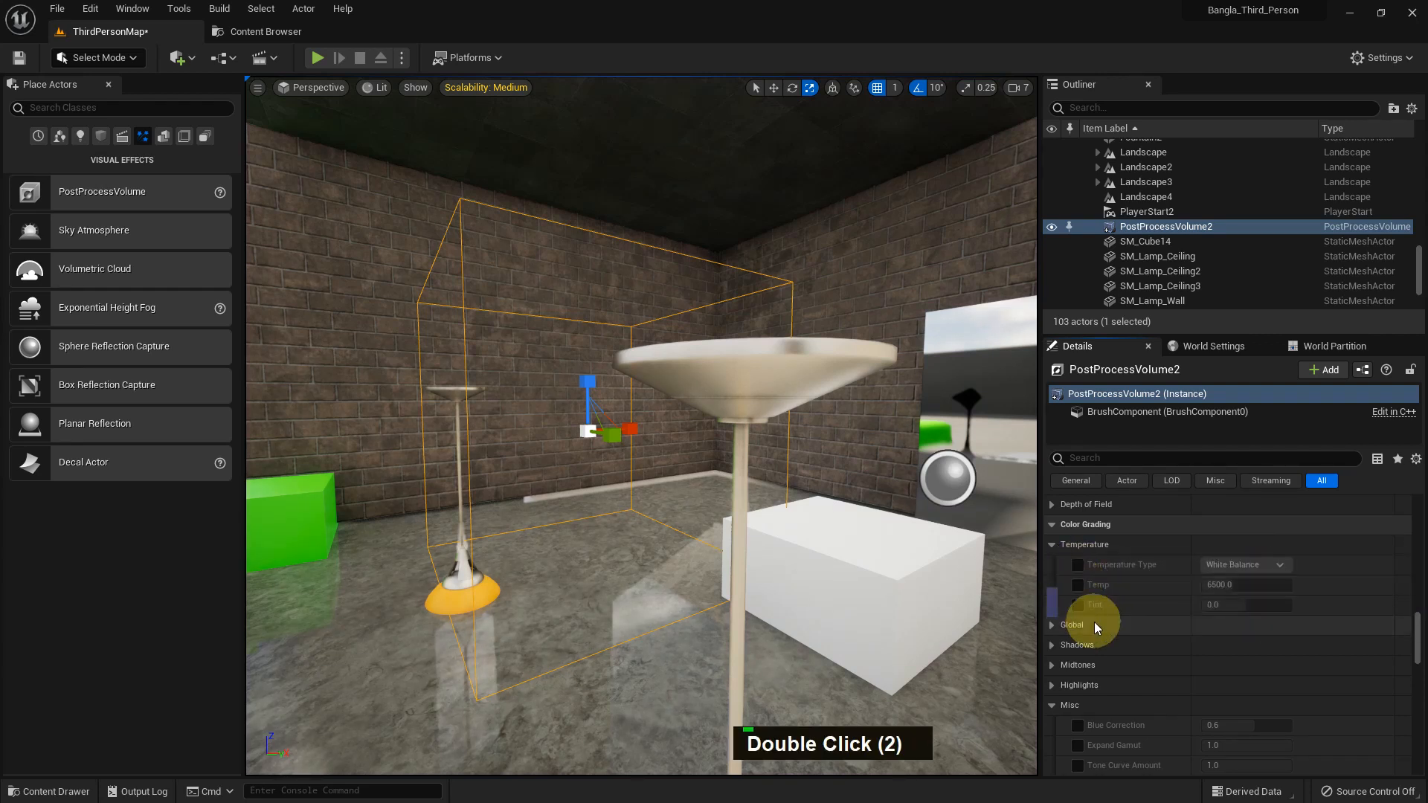
- Override the Global Saturation under Color Grading and shift its color wheel to about R 0.885, G 1.0, B 0.731
scroll(1049, 604, down, 1)
click(1051, 601)
scroll(1123, 600, down, 2)
click(1077, 574)
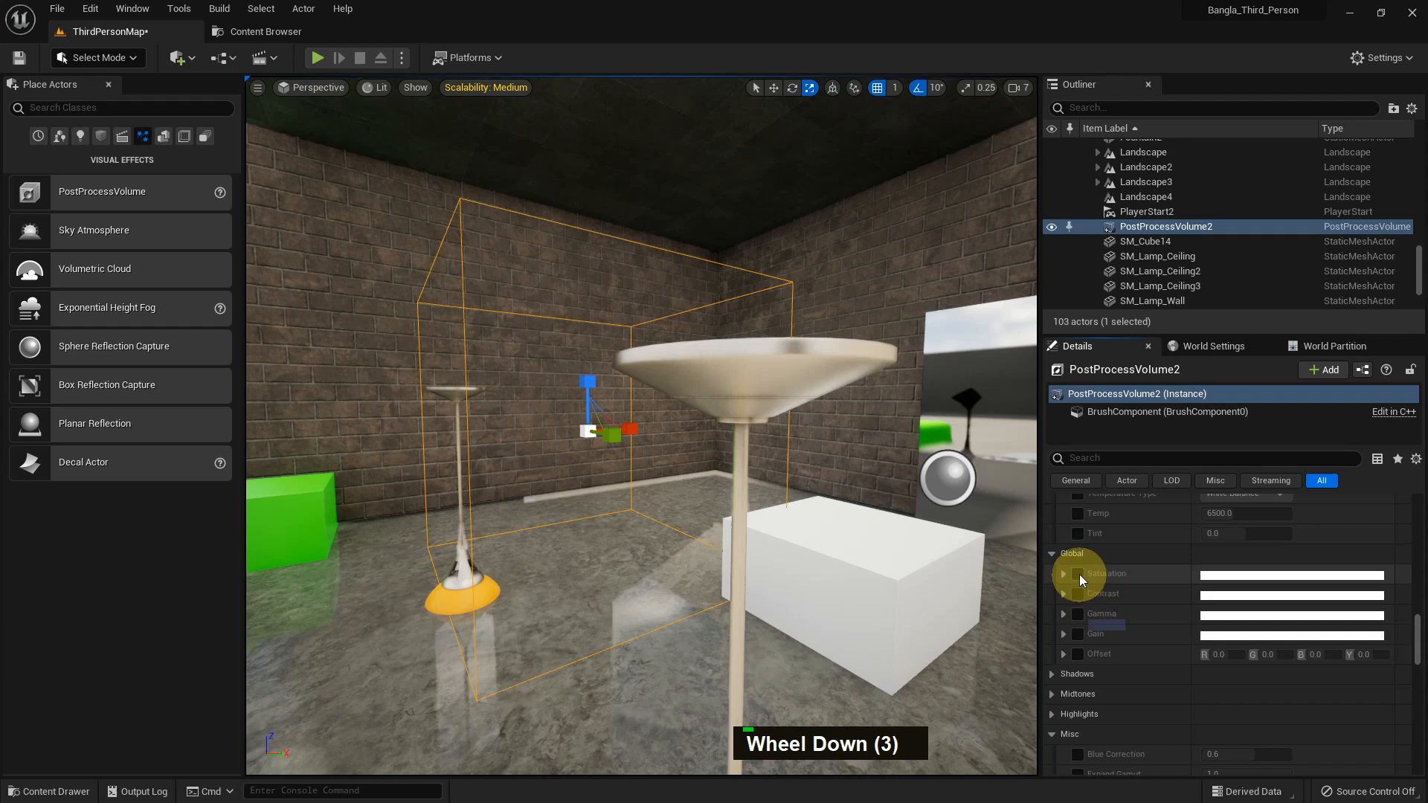
click(1064, 574)
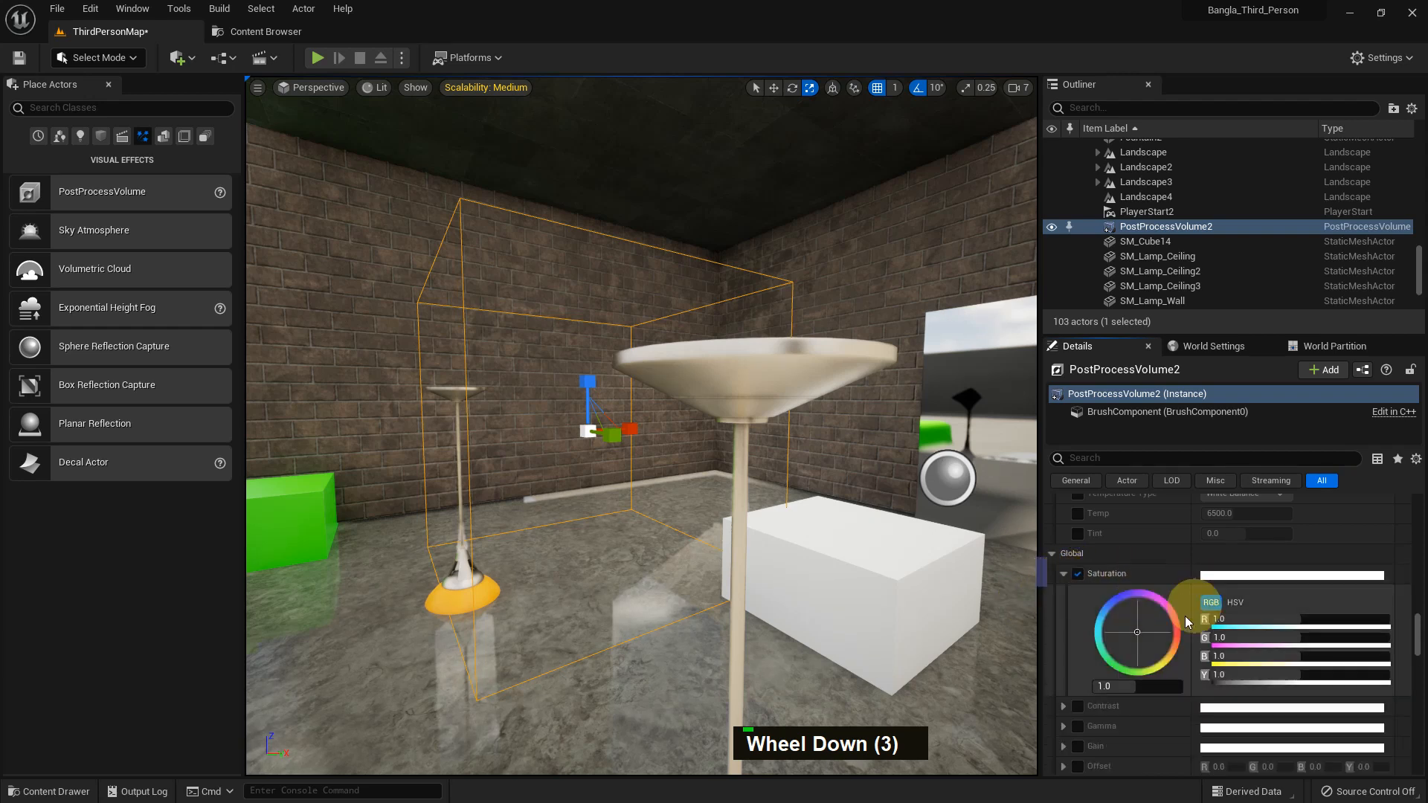
drag(1148, 627, 1181, 636)
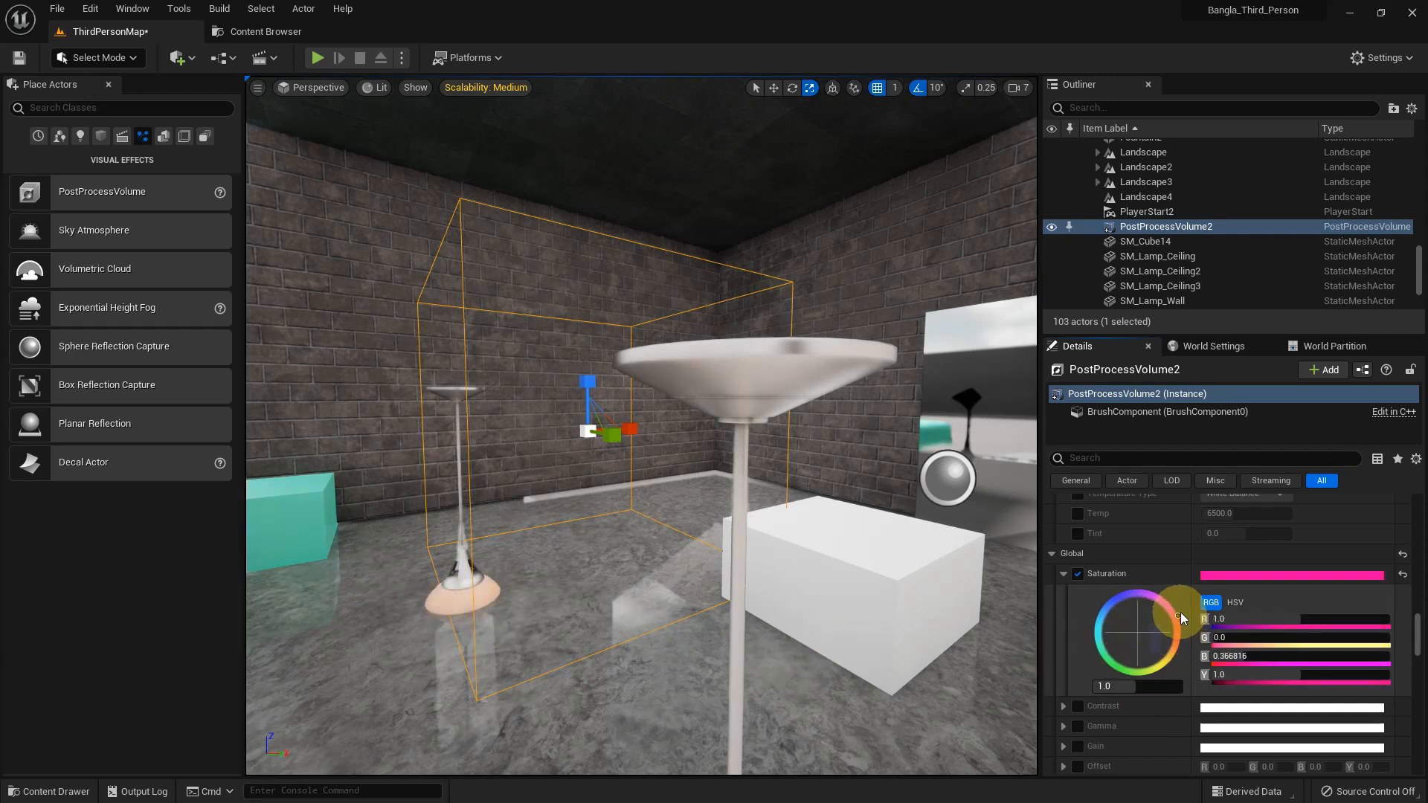
drag(1156, 586, 1140, 658)
- Try a Global Contrast override of about R 1.0, G 0.545, B 0.415 and turn off the Global Saturation and Contrast overrides
scroll(1132, 610, down, 5)
click(1079, 659)
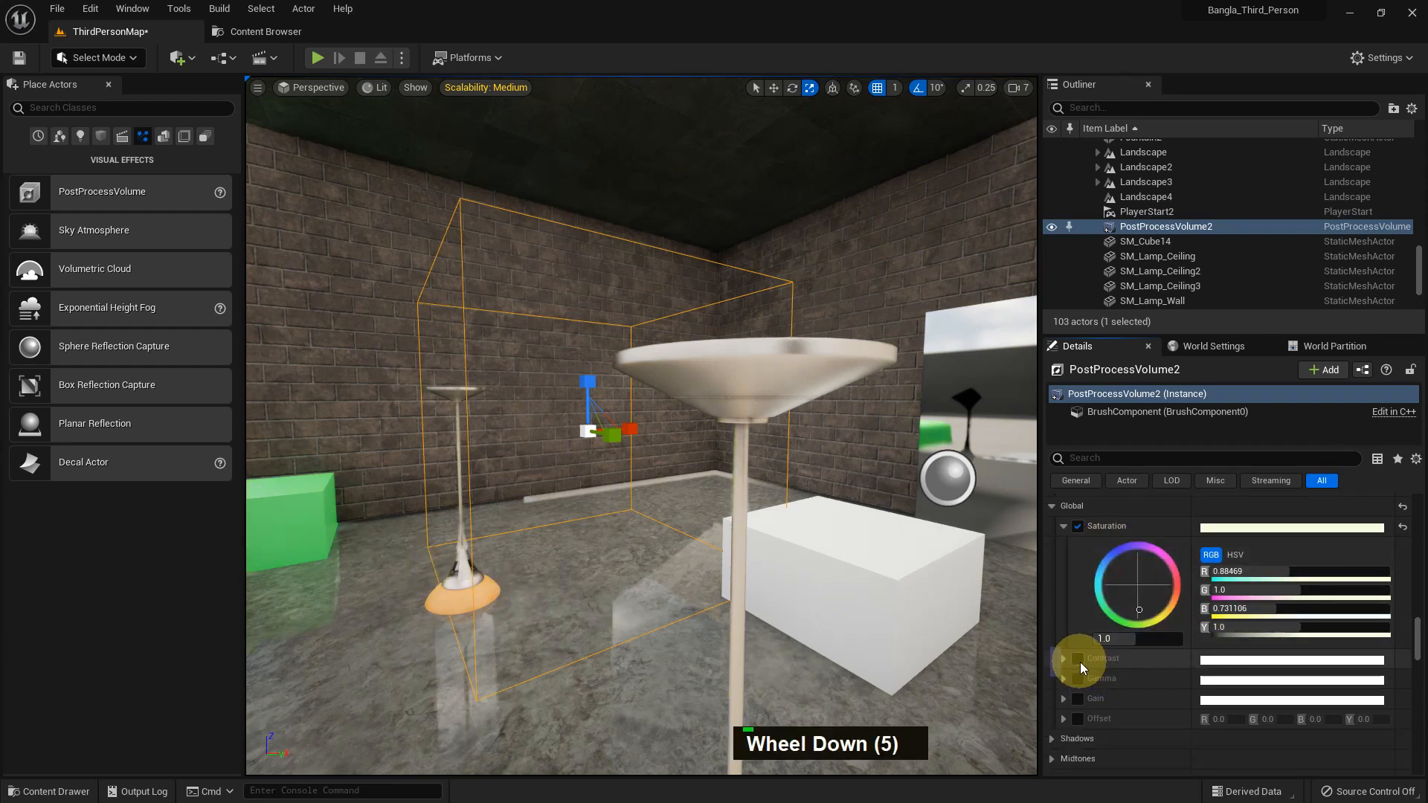
click(1064, 660)
scroll(1243, 681, down, 1)
drag(1138, 694, 1172, 701)
click(1078, 502)
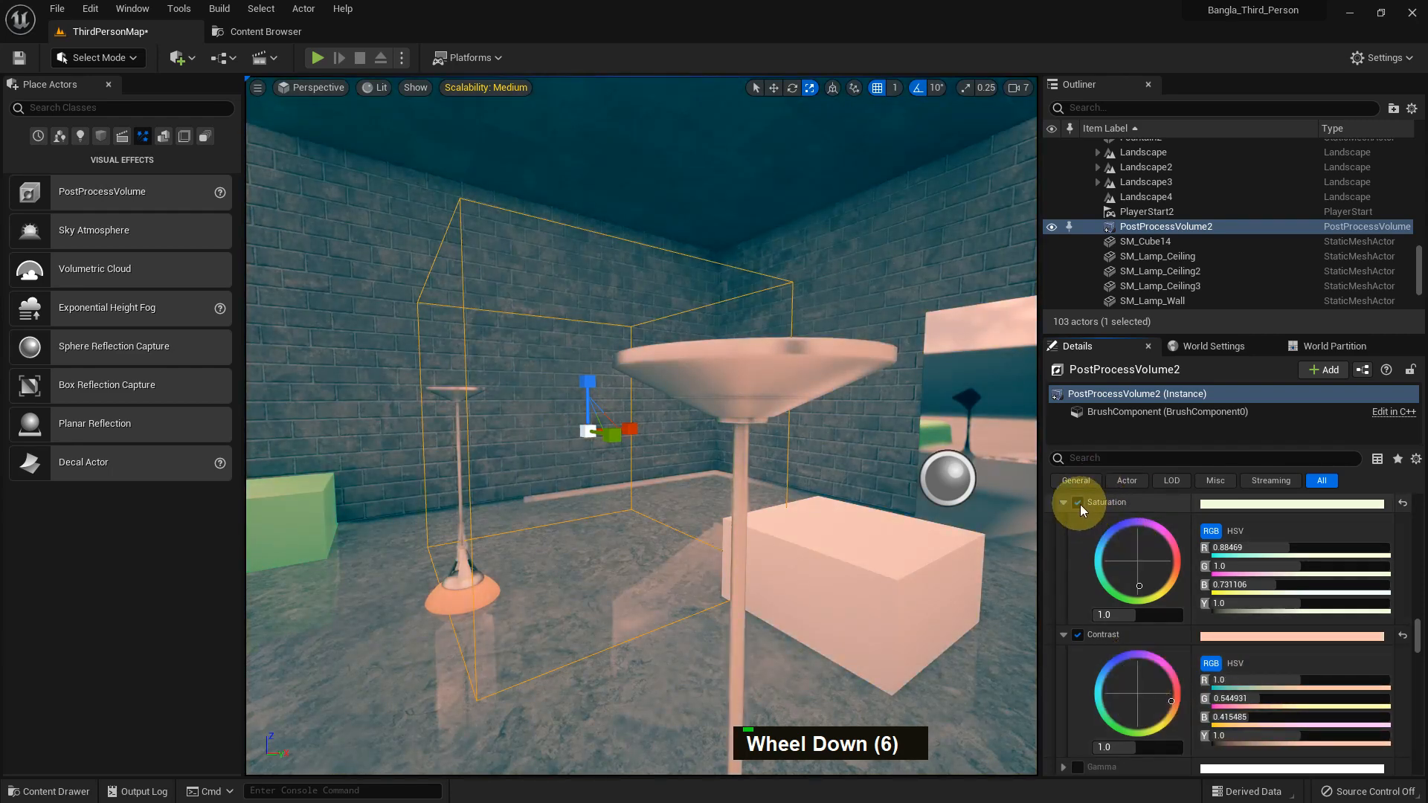
click(1078, 634)
- Override the Saturation in the Color Grading Shadows settings and shift its color wheel slightly off neutral
scroll(1152, 592, down, 18)
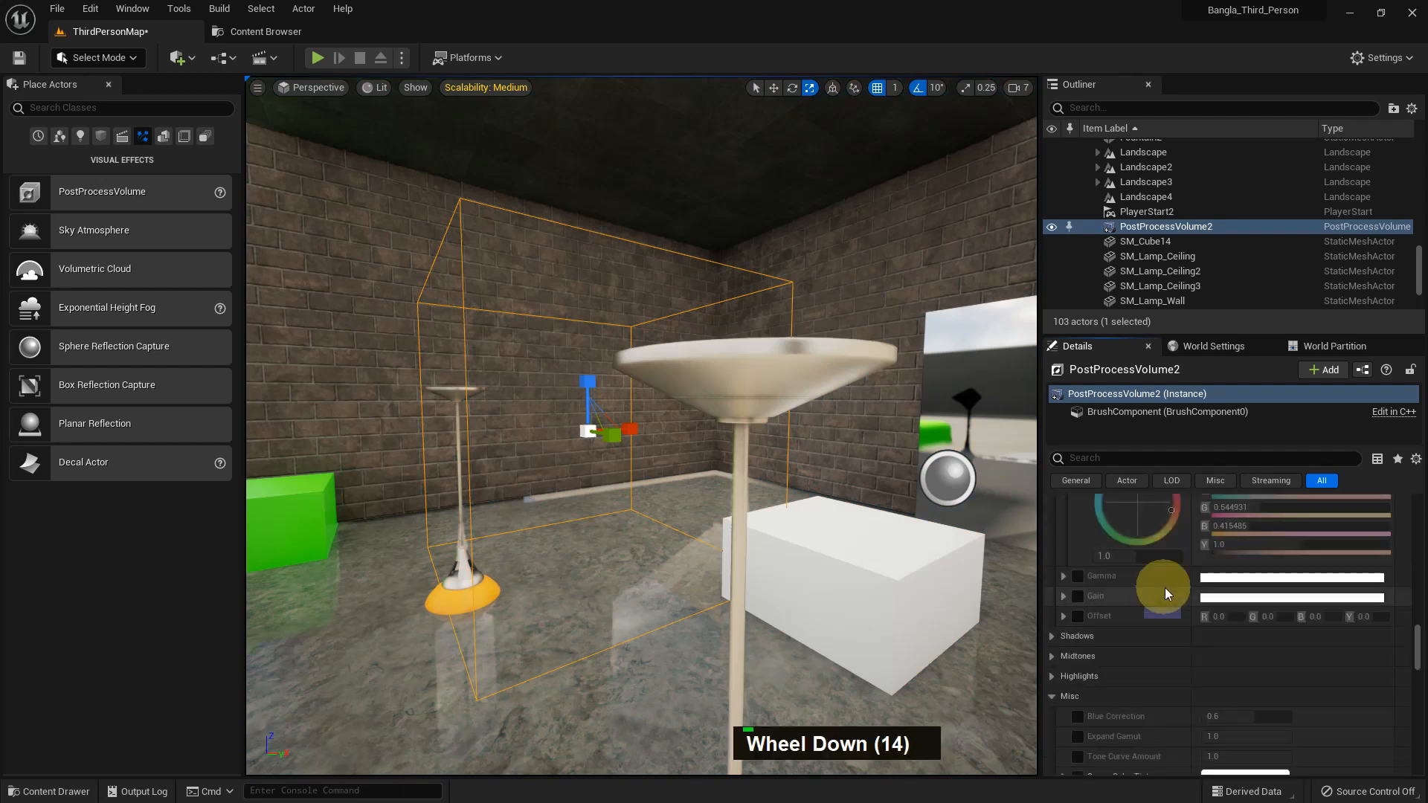
click(1061, 543)
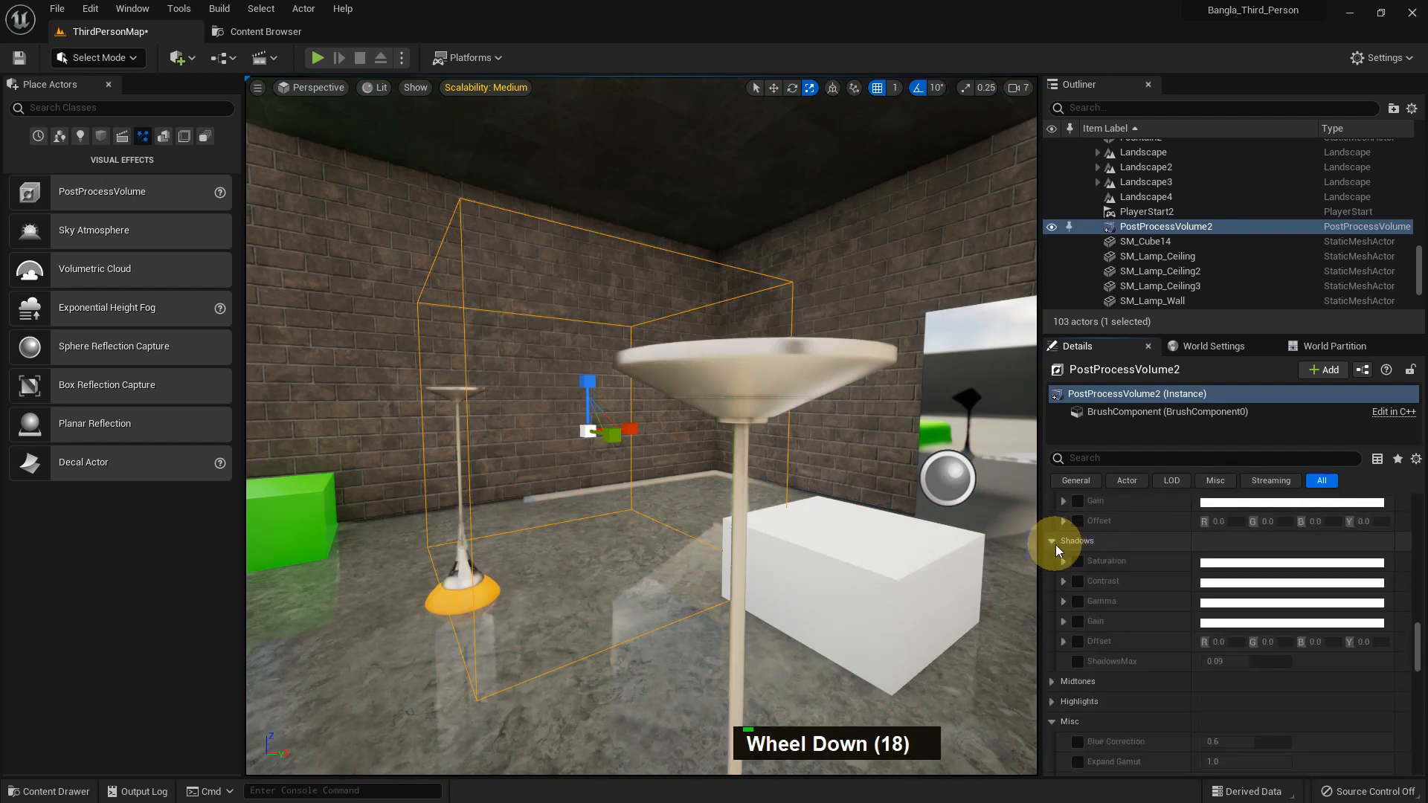
click(1079, 562)
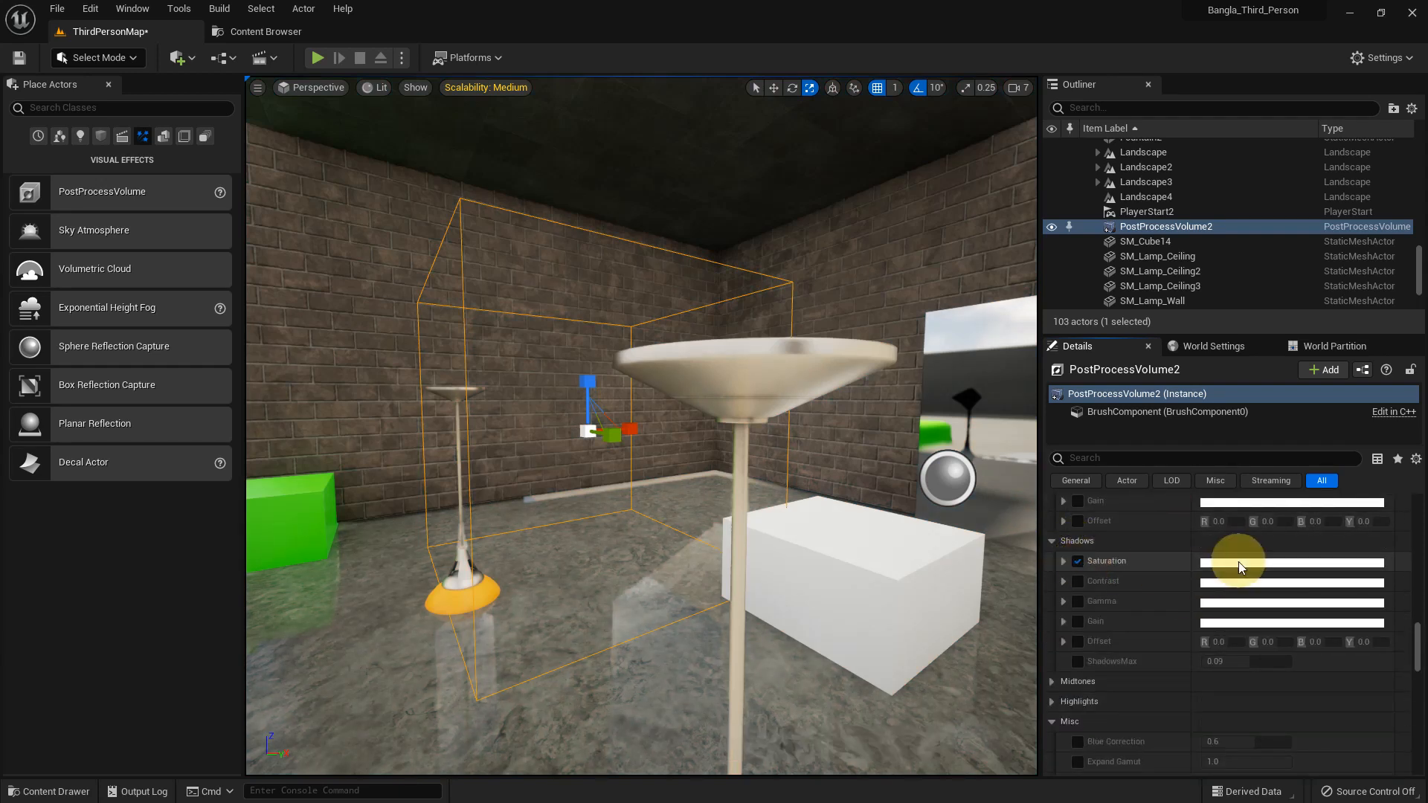
click(1064, 561)
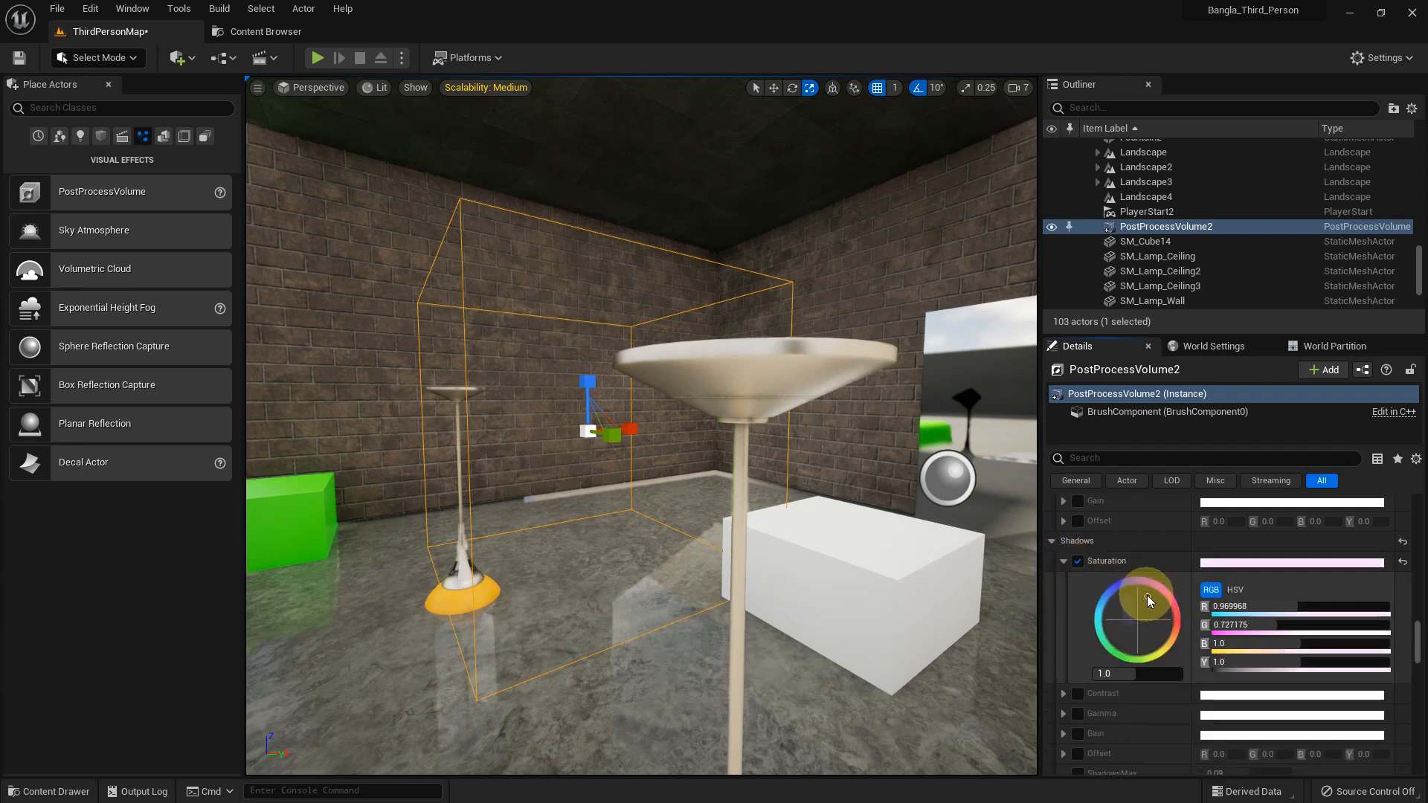
- Set the Scene Color Tint in the Misc settings to a light blue, Hex sRGB A1AAFFFF
scroll(1204, 610, down, 7)
scroll(1197, 616, up, 8)
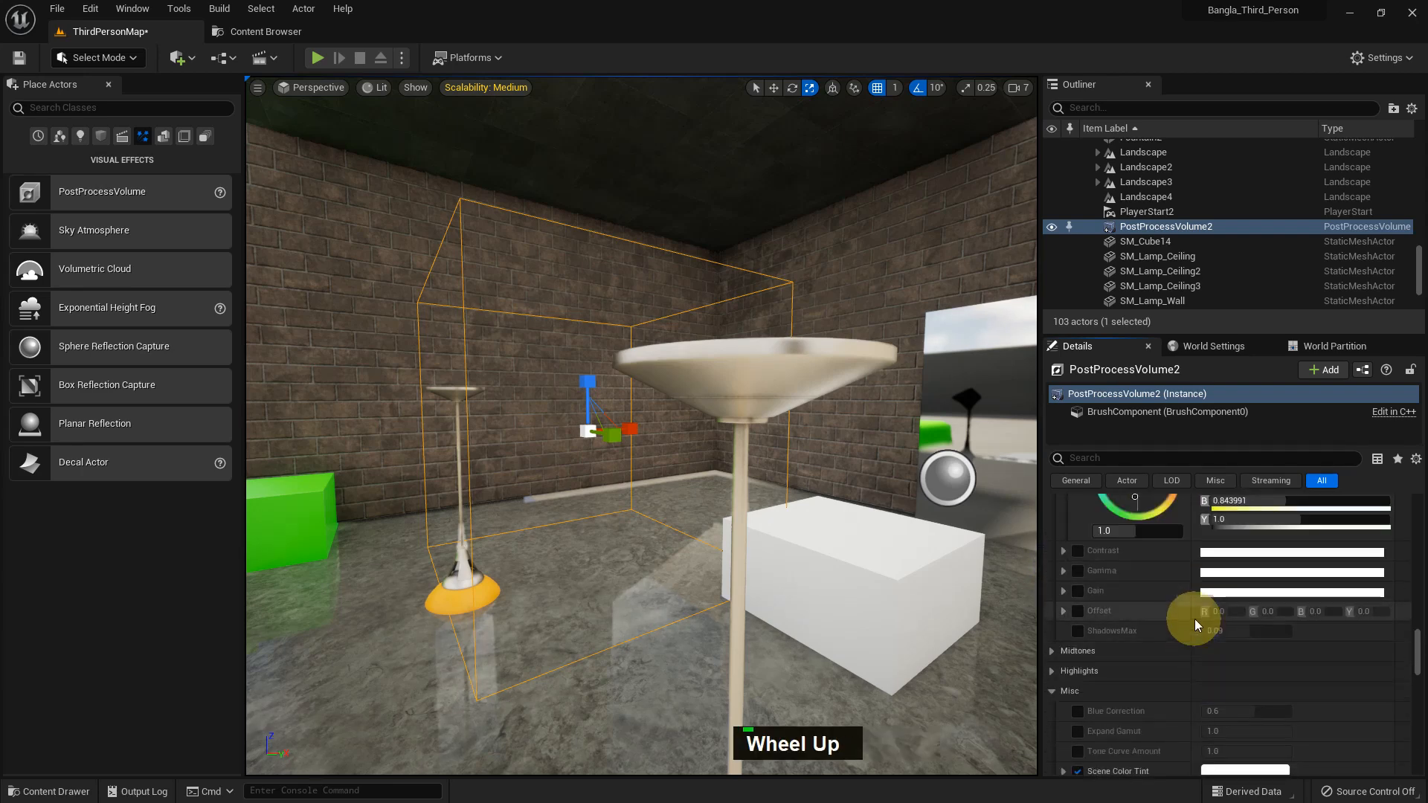
scroll(1153, 610, down, 6)
scroll(1163, 606, down, 4)
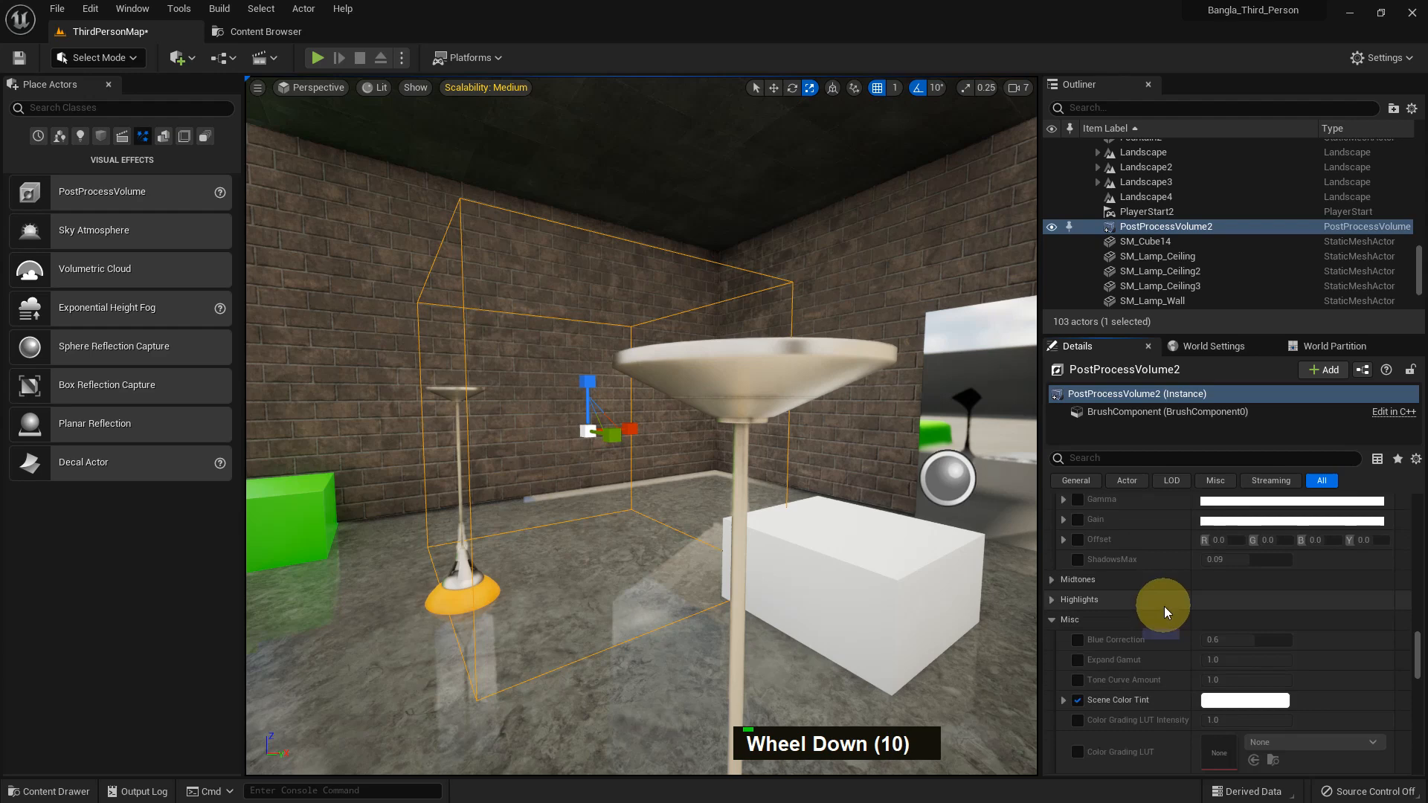
scroll(1229, 658, down, 2)
click(1233, 654)
drag(989, 502, 974, 497)
click(1128, 779)
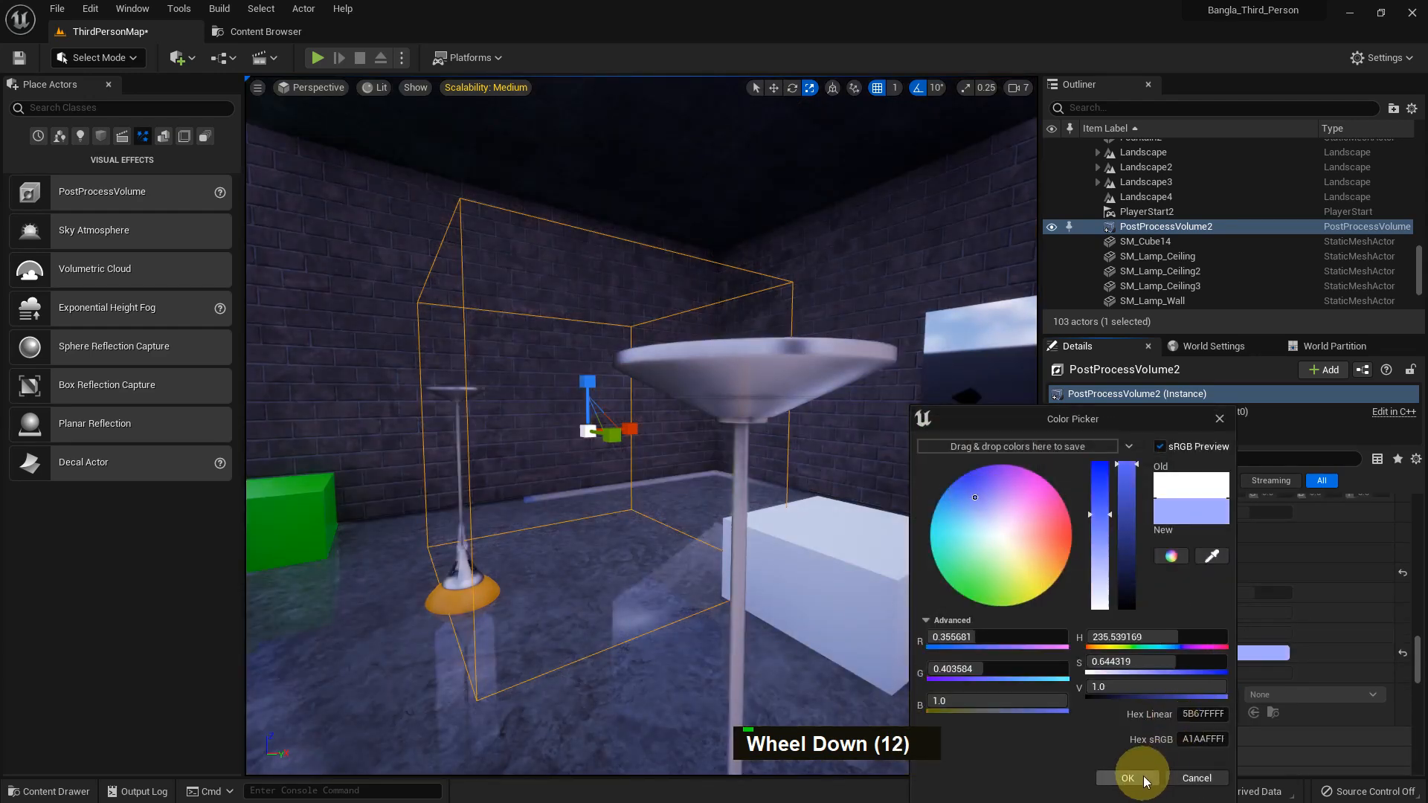
- Override the Lumen Reflections Quality, trying 2.0 and returning it to 1.0
scroll(1238, 591, down, 15)
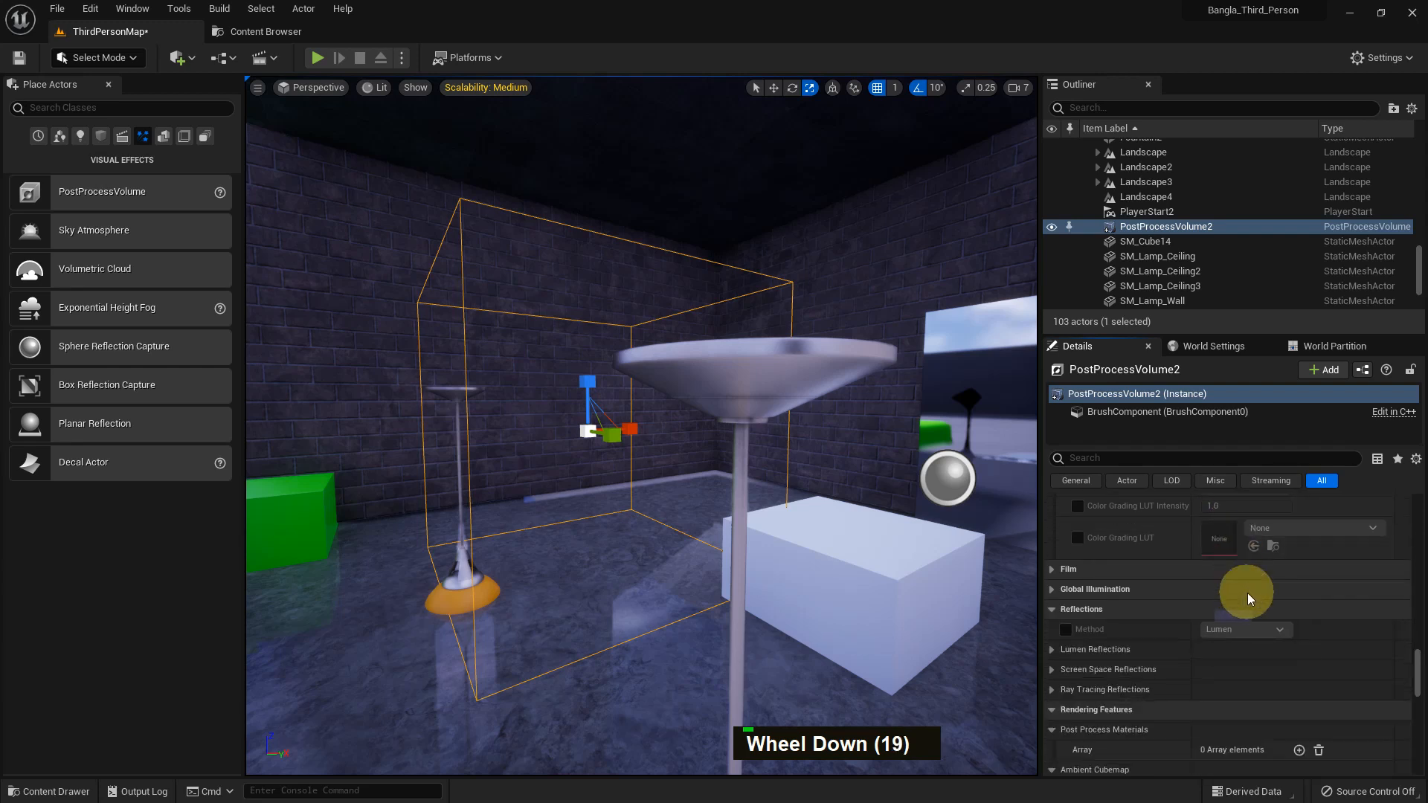
scroll(1243, 591, up, 3)
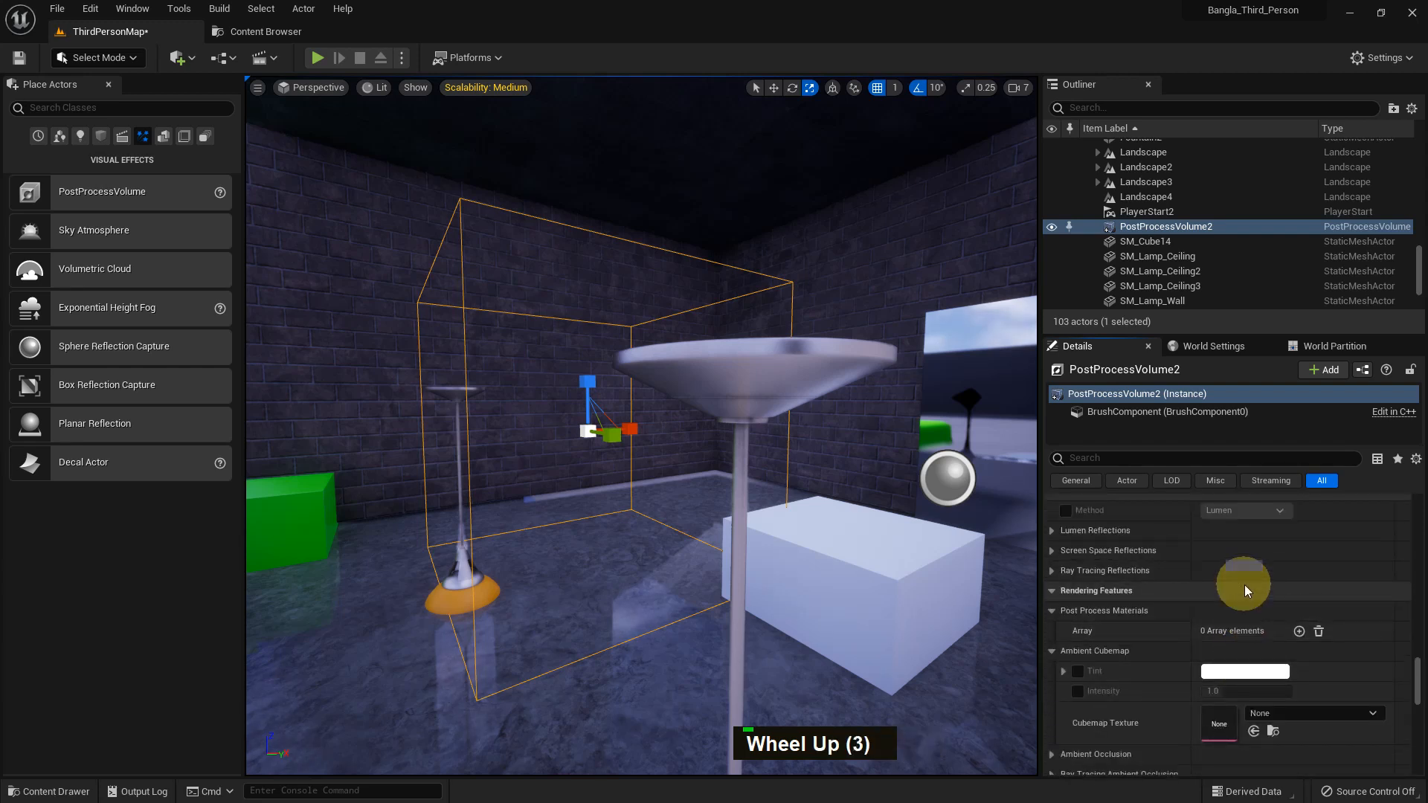
click(1051, 531)
click(1077, 552)
drag(1254, 550, 1291, 551)
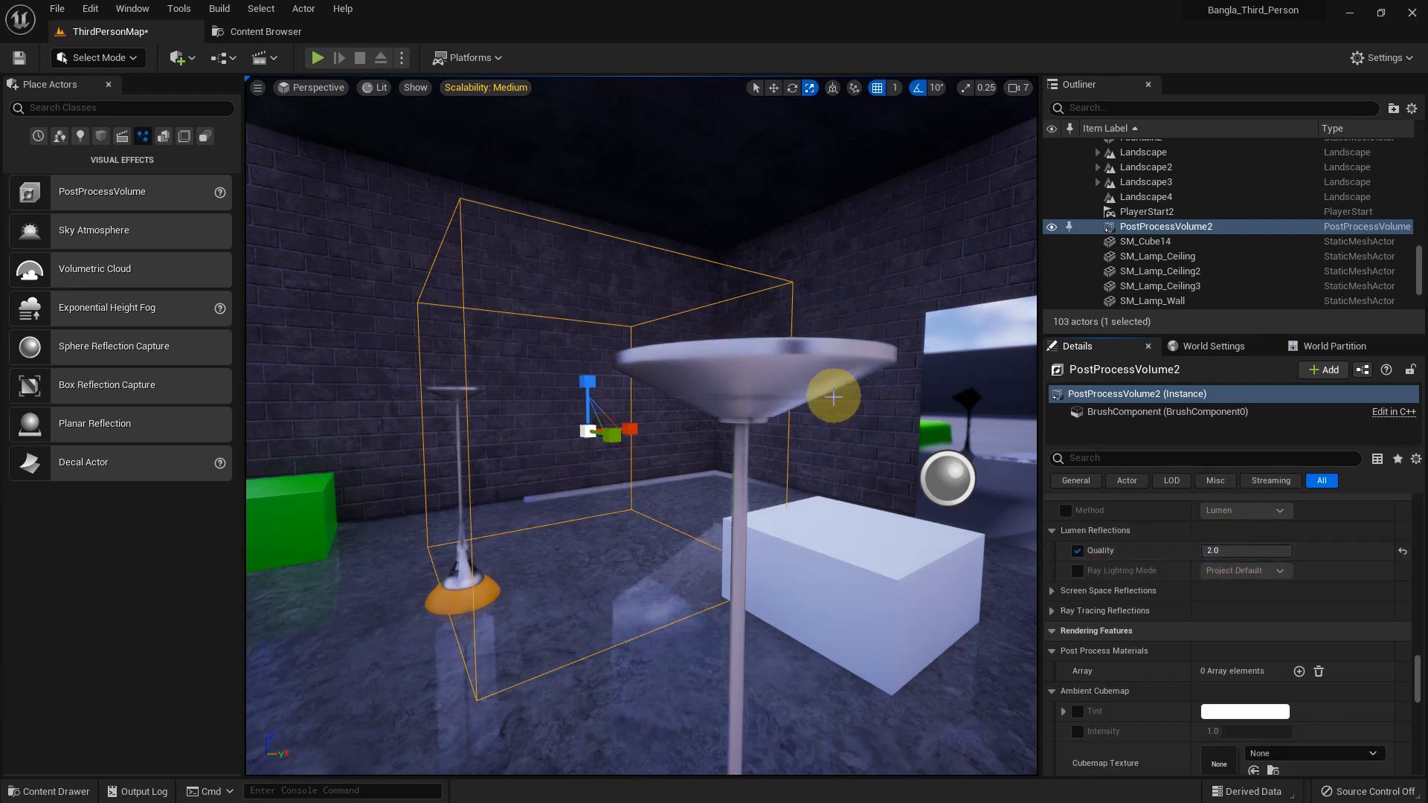
- Turn off Infinite Extent (Unbound) in the Post Process Volume Settings and view the room from outside the volume
scroll(1280, 569, down, 6)
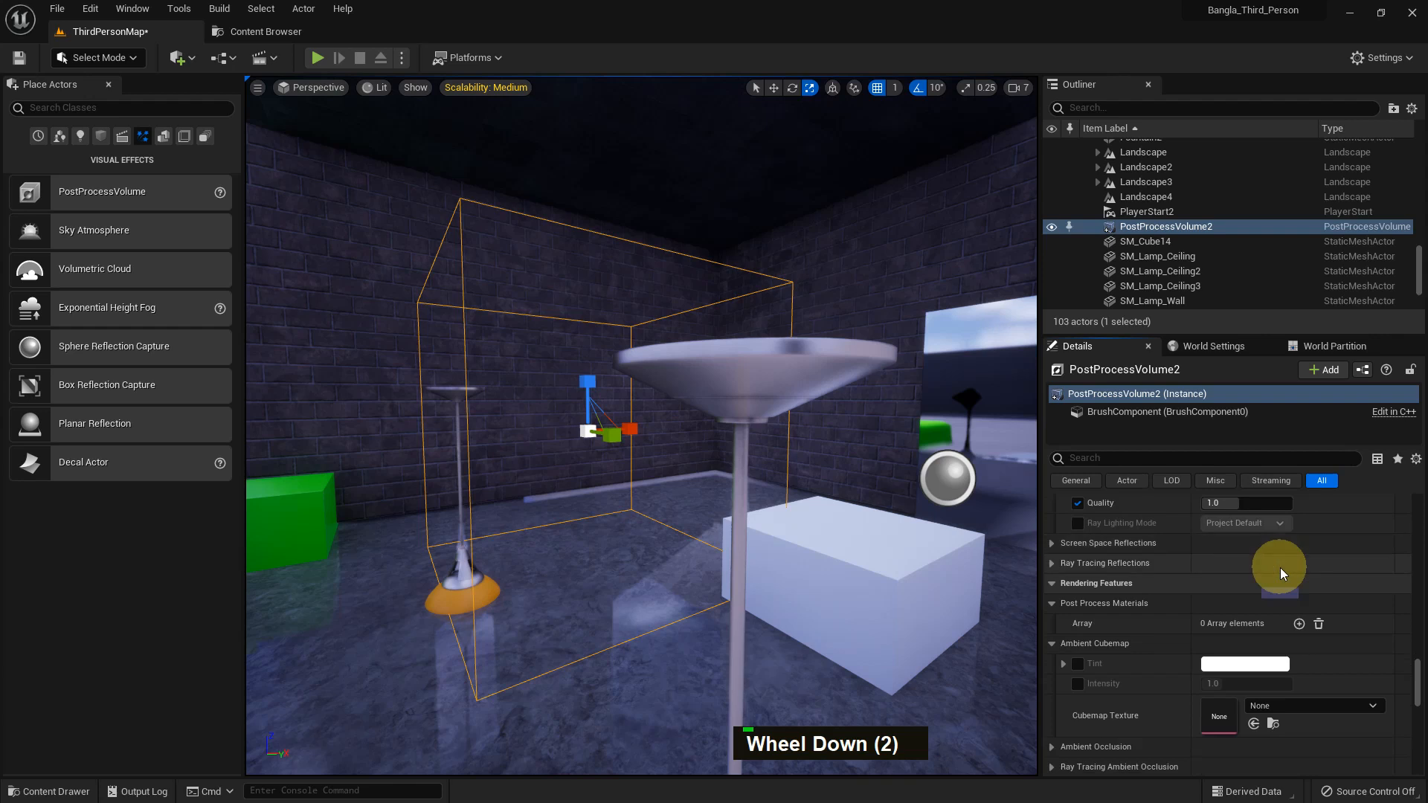
scroll(1287, 568, down, 10)
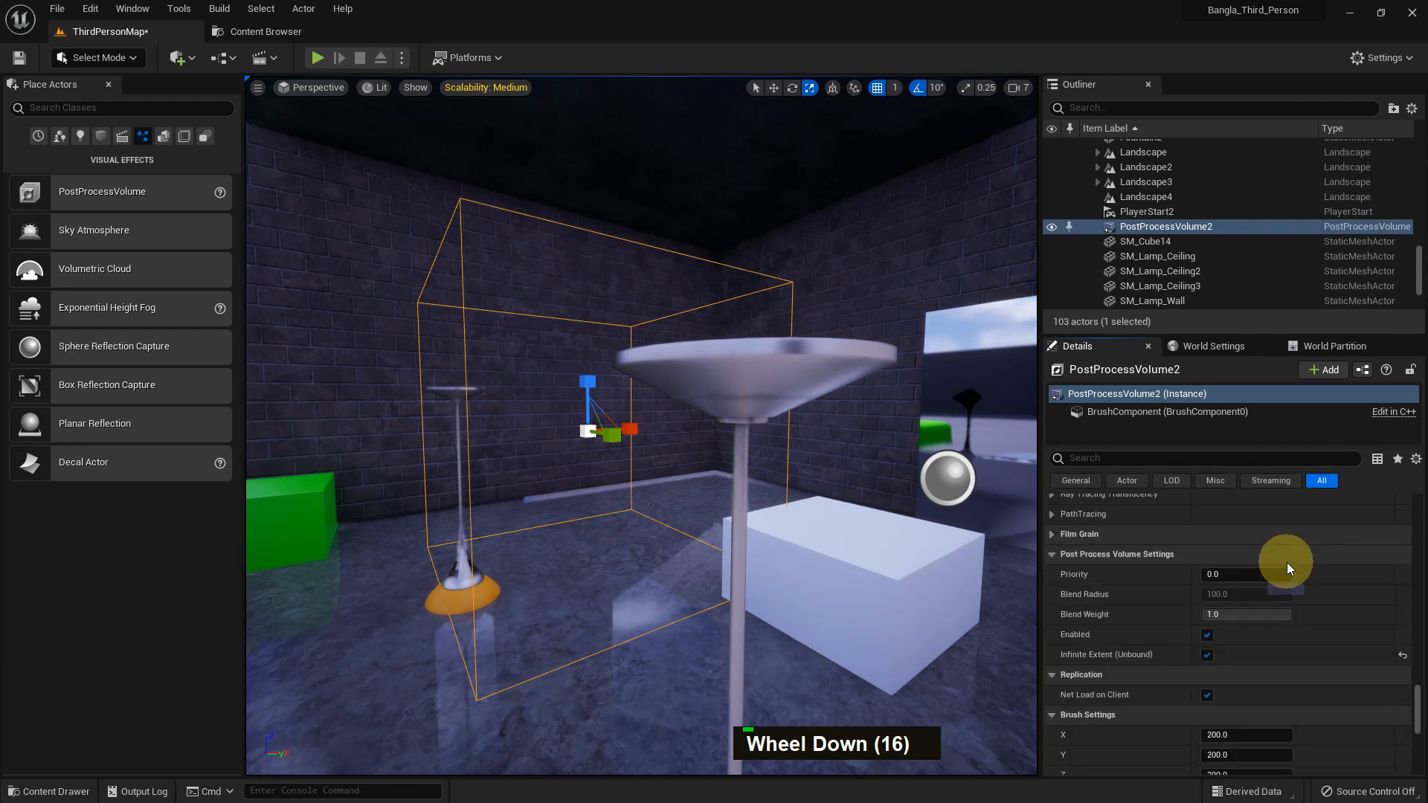
scroll(1287, 568, down, 1)
click(1207, 631)
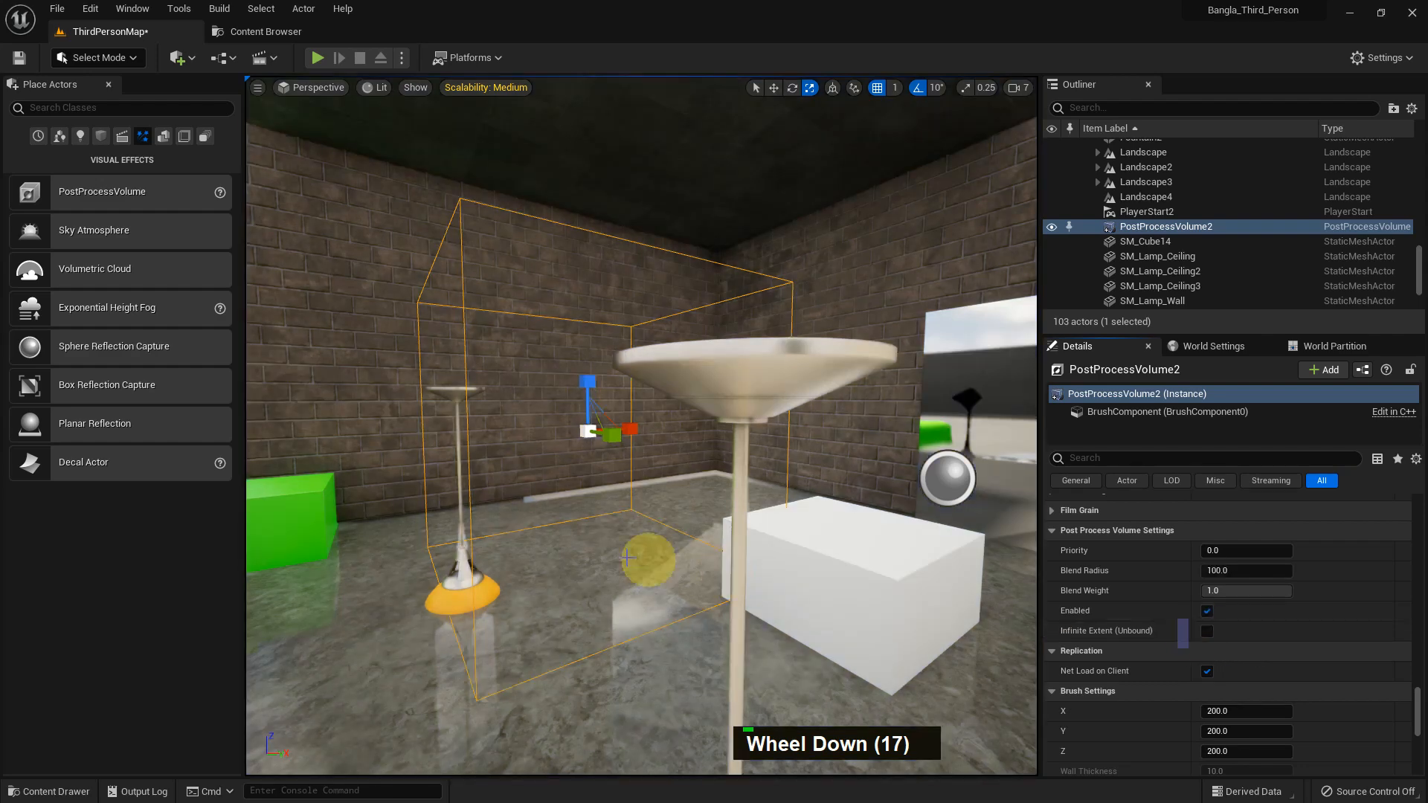
scroll(677, 535, up, 2)
scroll(676, 536, down, 3)
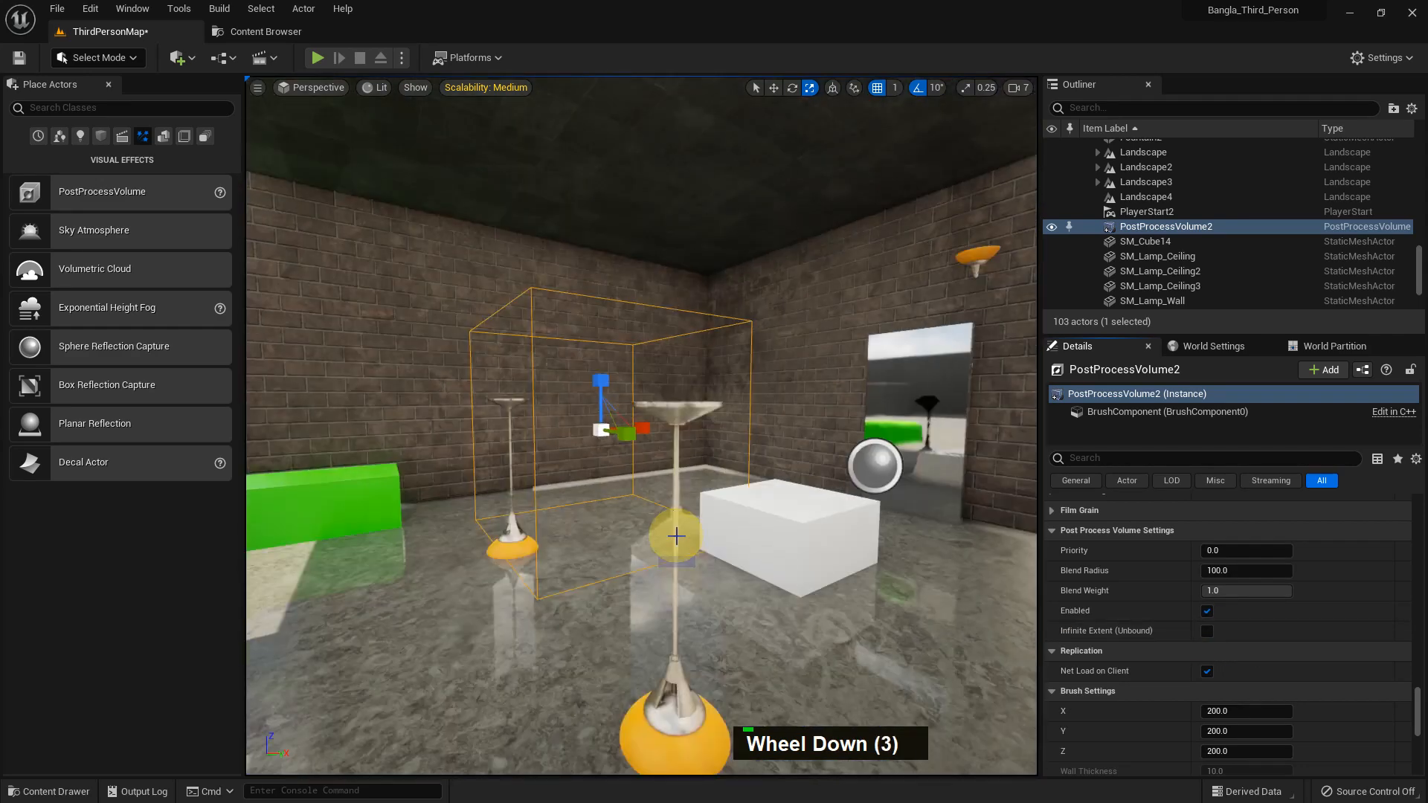
- Scale PostProcessVolume2 up uniformly to about 2.06 and move the view inside it to check the blue tint
click(532, 287)
click(532, 288)
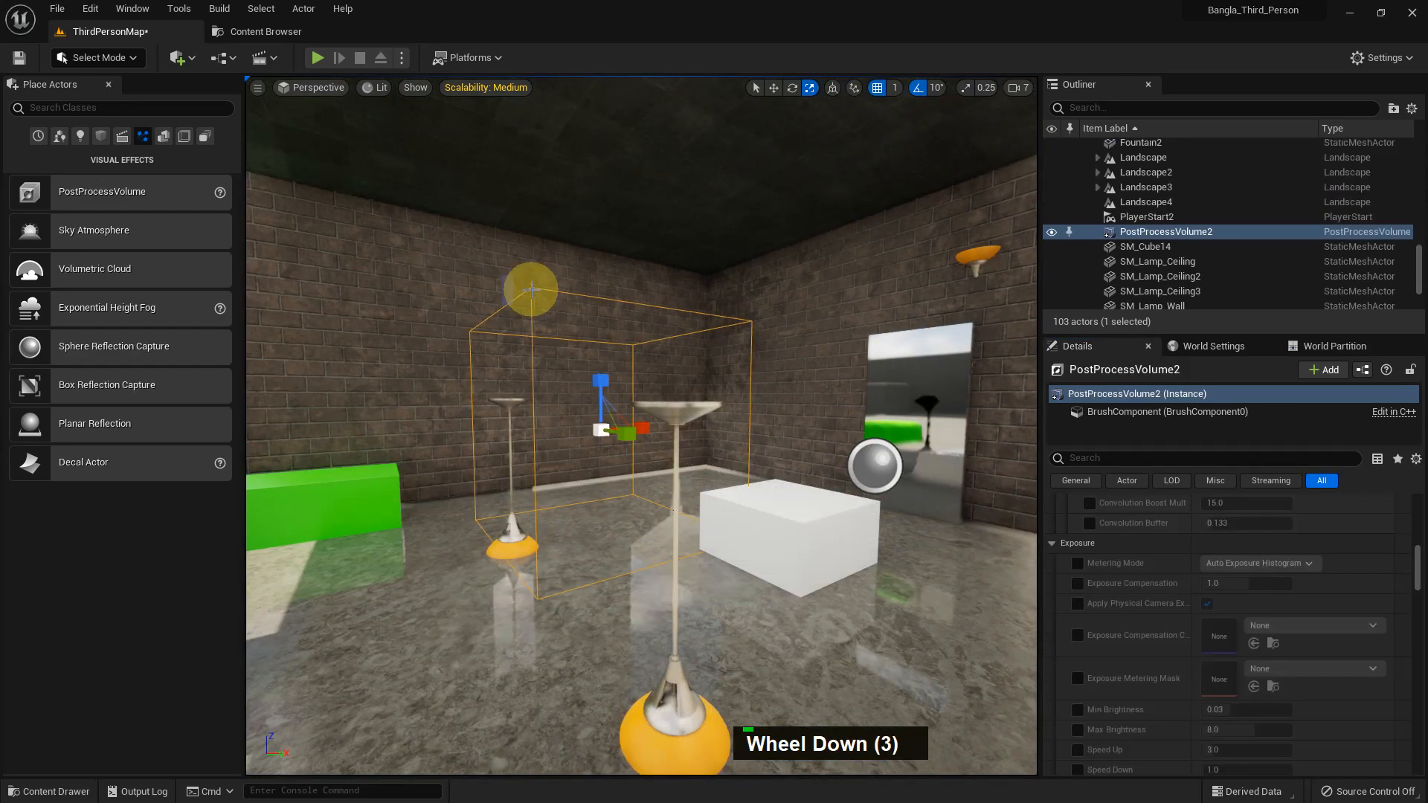
scroll(1265, 615, up, 15)
scroll(864, 577, up, 4)
scroll(746, 526, down, 4)
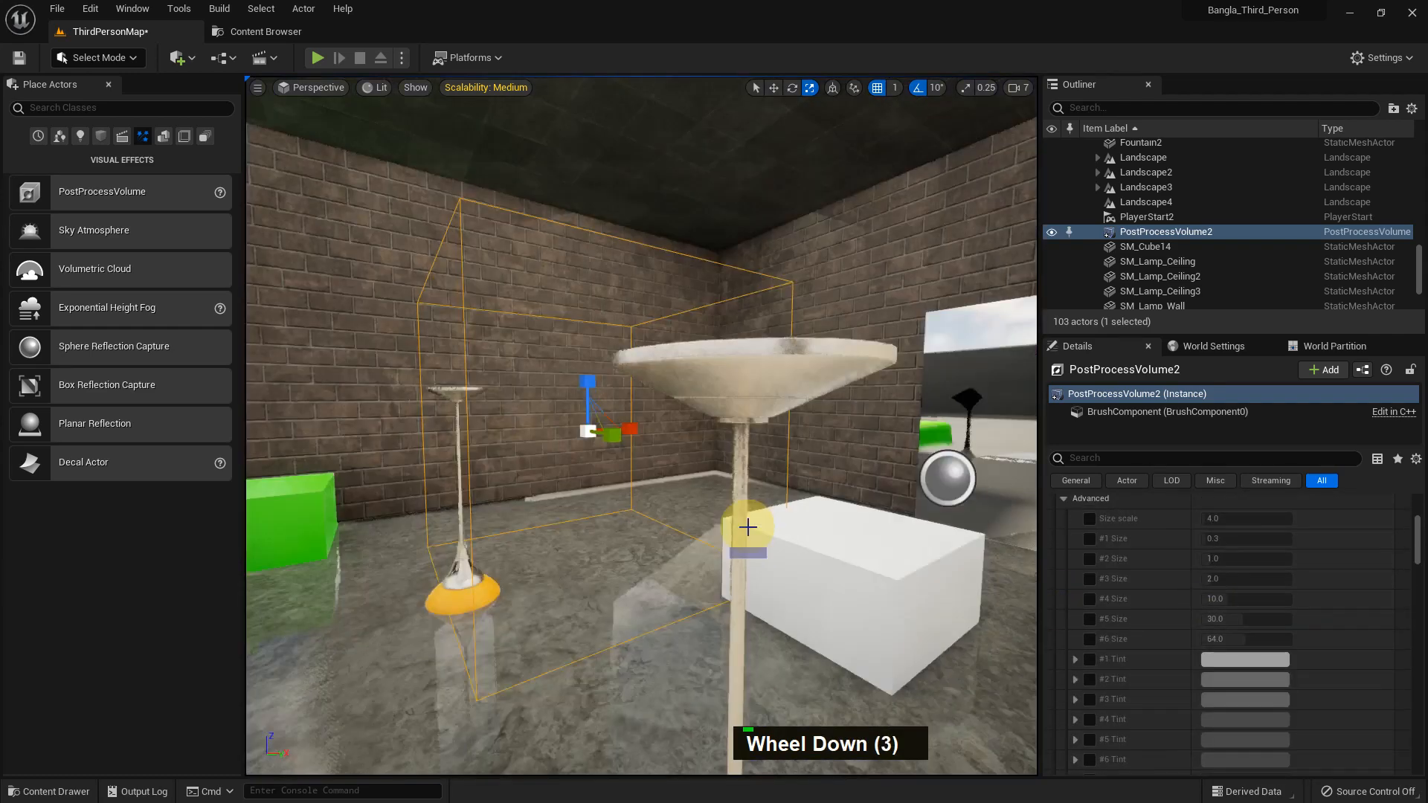
key(r)
scroll(602, 436, up, 4)
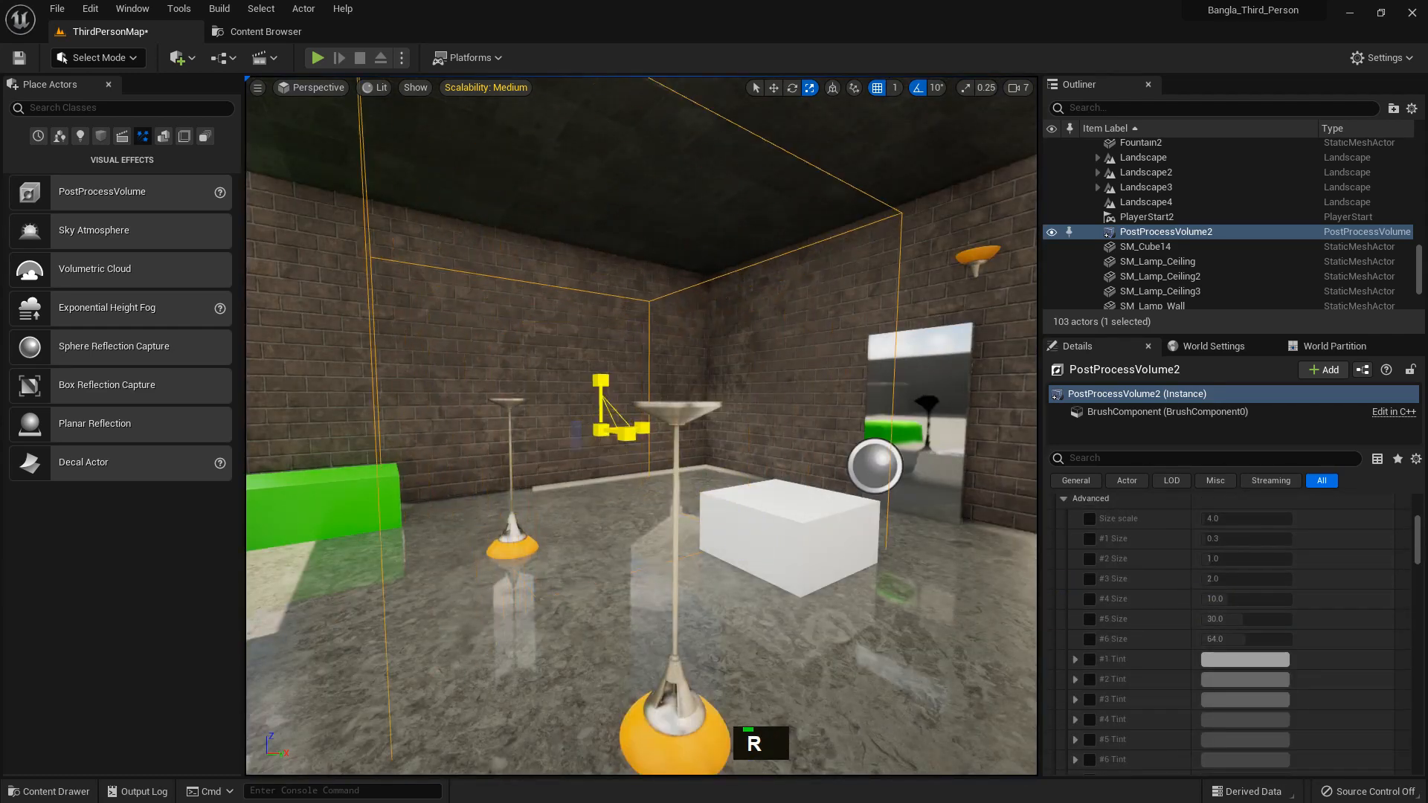
scroll(603, 439, down, 1)
scroll(603, 439, up, 2)
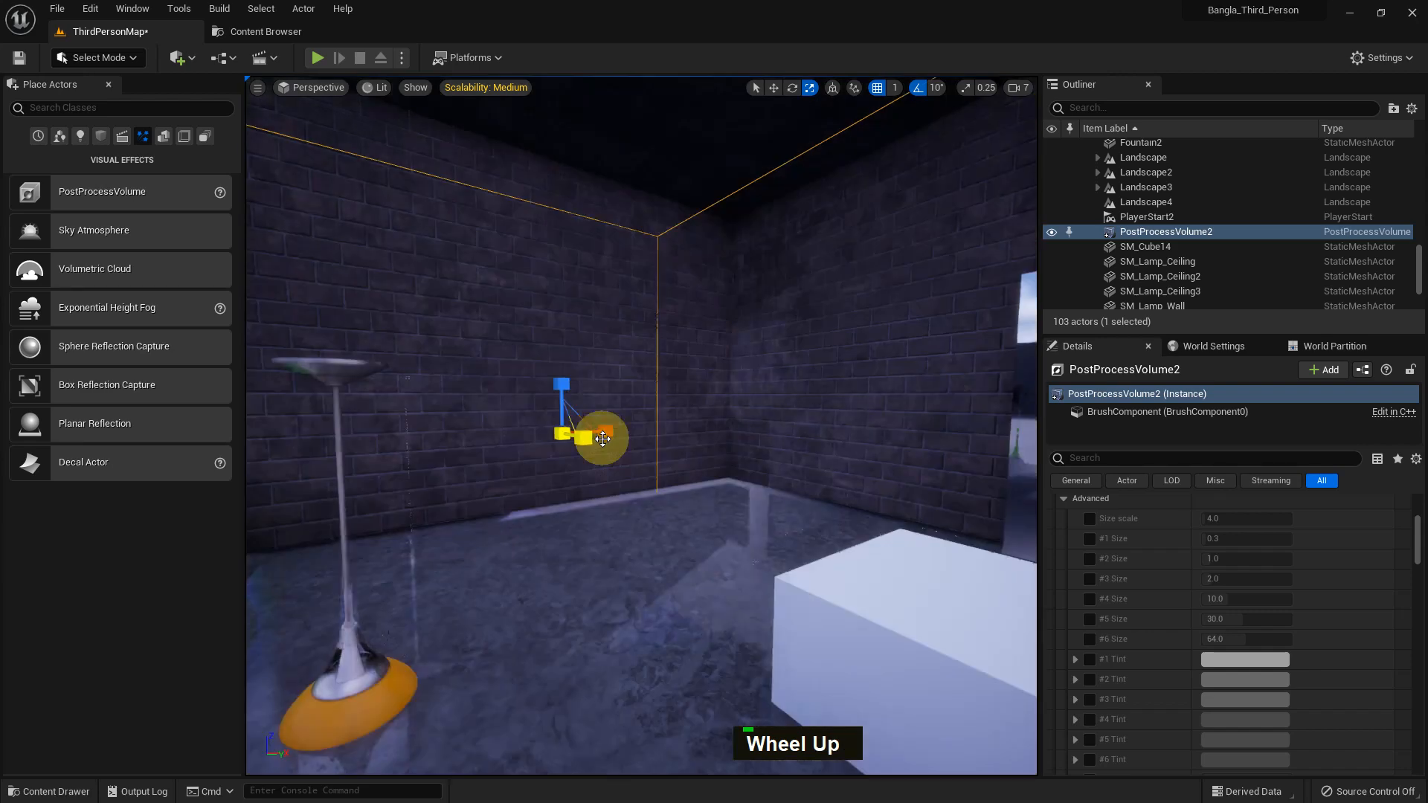
- Duplicate the enlarged post process volume along the Y axis, placing the copy beside the original
scroll(599, 428, down, 4)
alt+drag(829, 543, 831, 544)
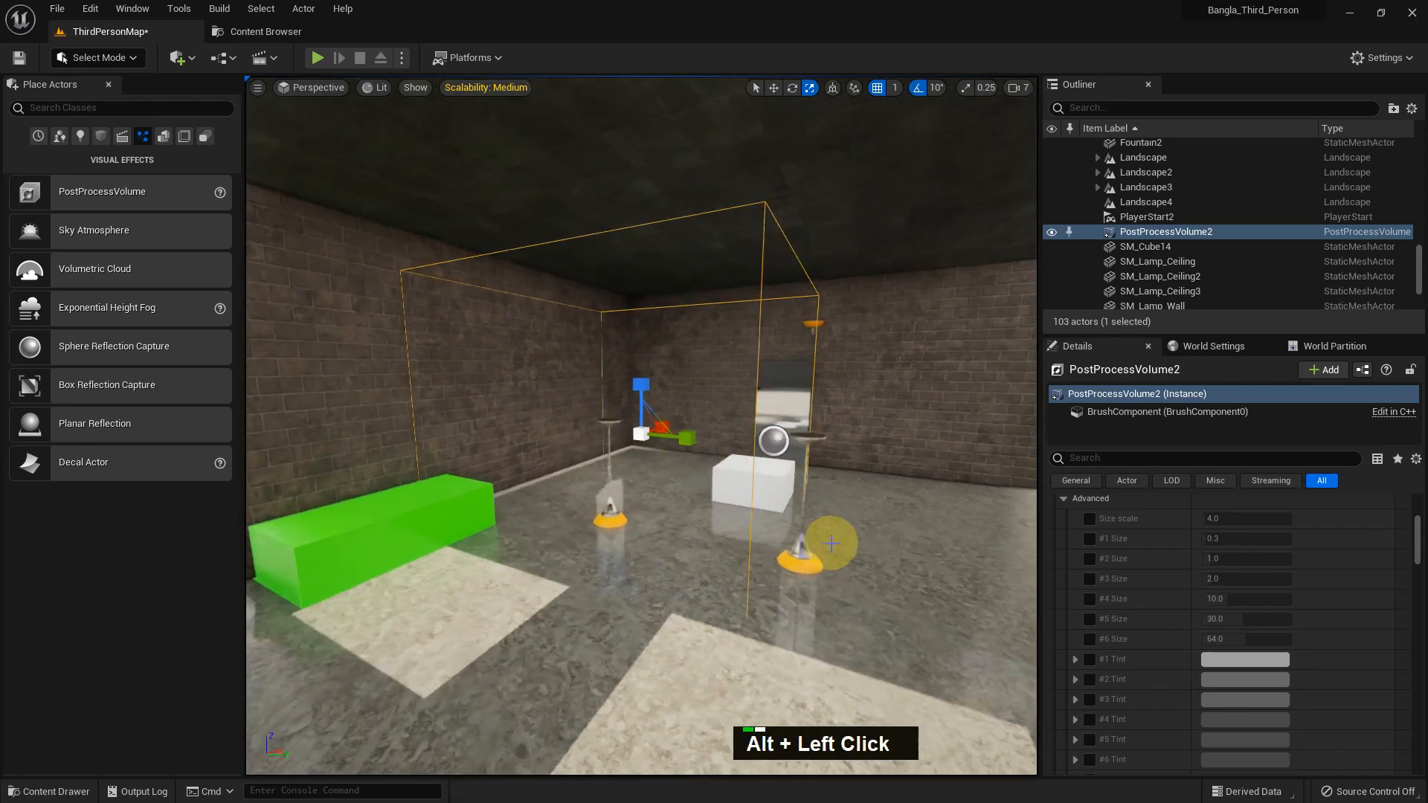
scroll(831, 544, down, 2)
key(w)
alt+drag(697, 439, 1012, 465)
- Change the duplicate volume's Scene Color Tint in the Color Grading Misc settings to a pinkish red
scroll(1240, 642, up, 14)
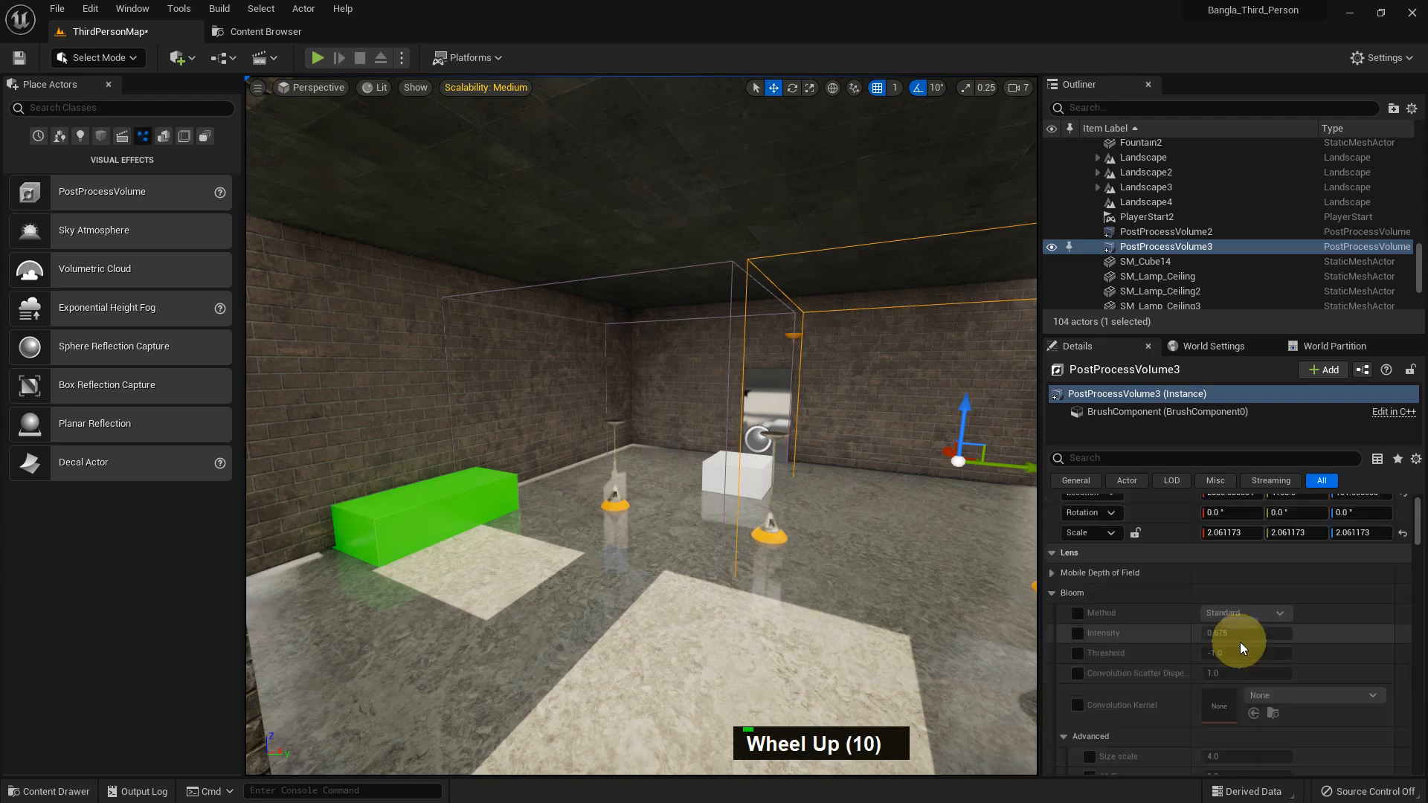
scroll(1244, 642, down, 3)
scroll(1265, 663, down, 19)
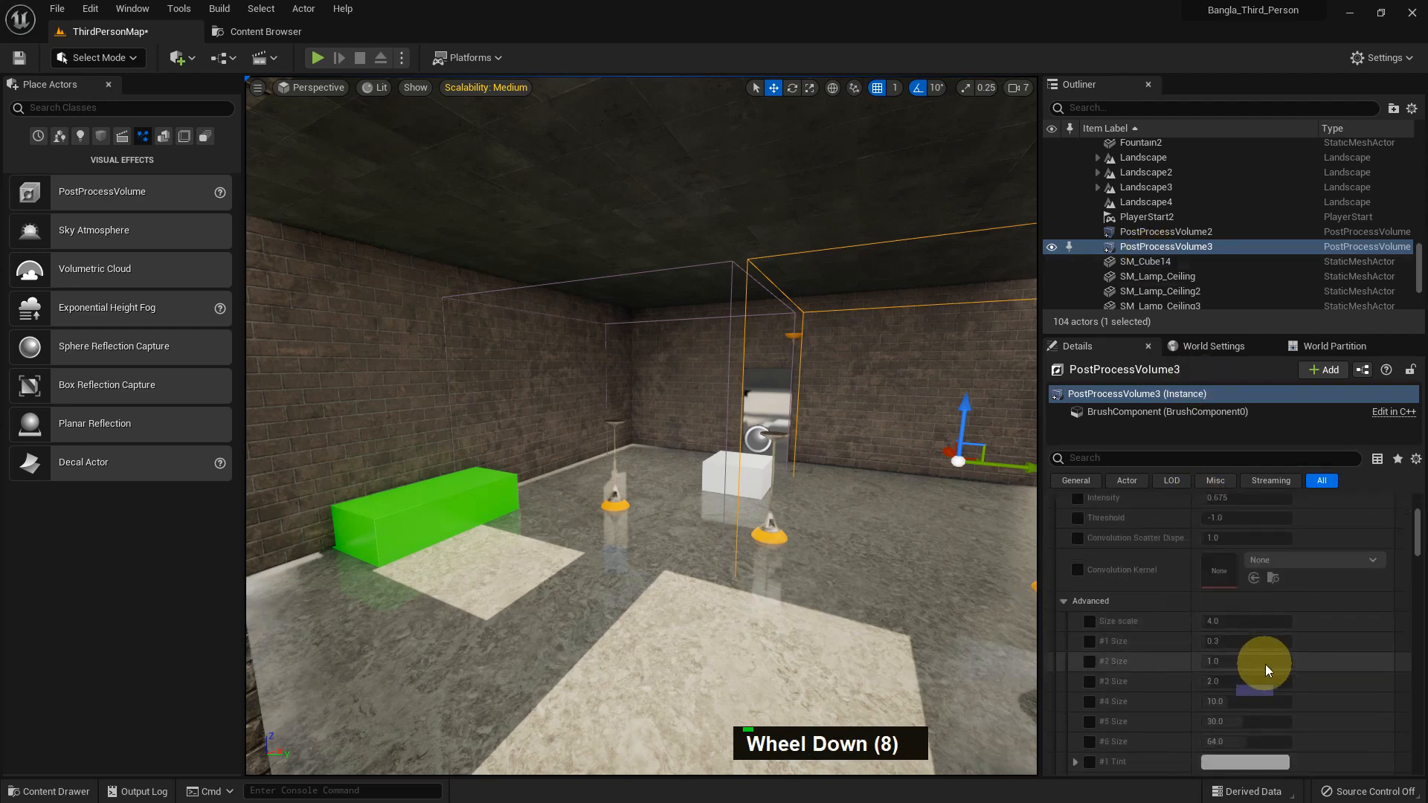
scroll(1273, 630, down, 20)
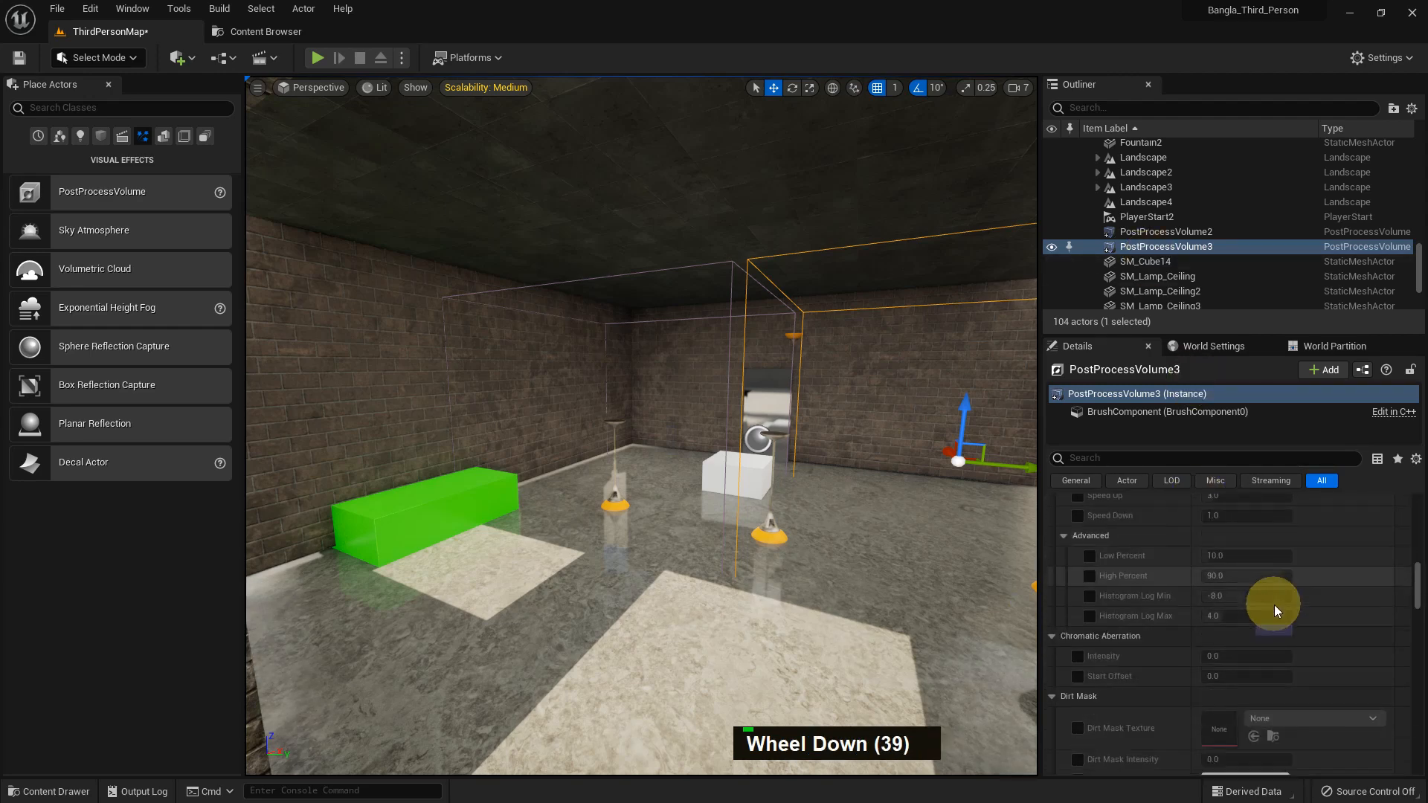
scroll(1275, 604, down, 20)
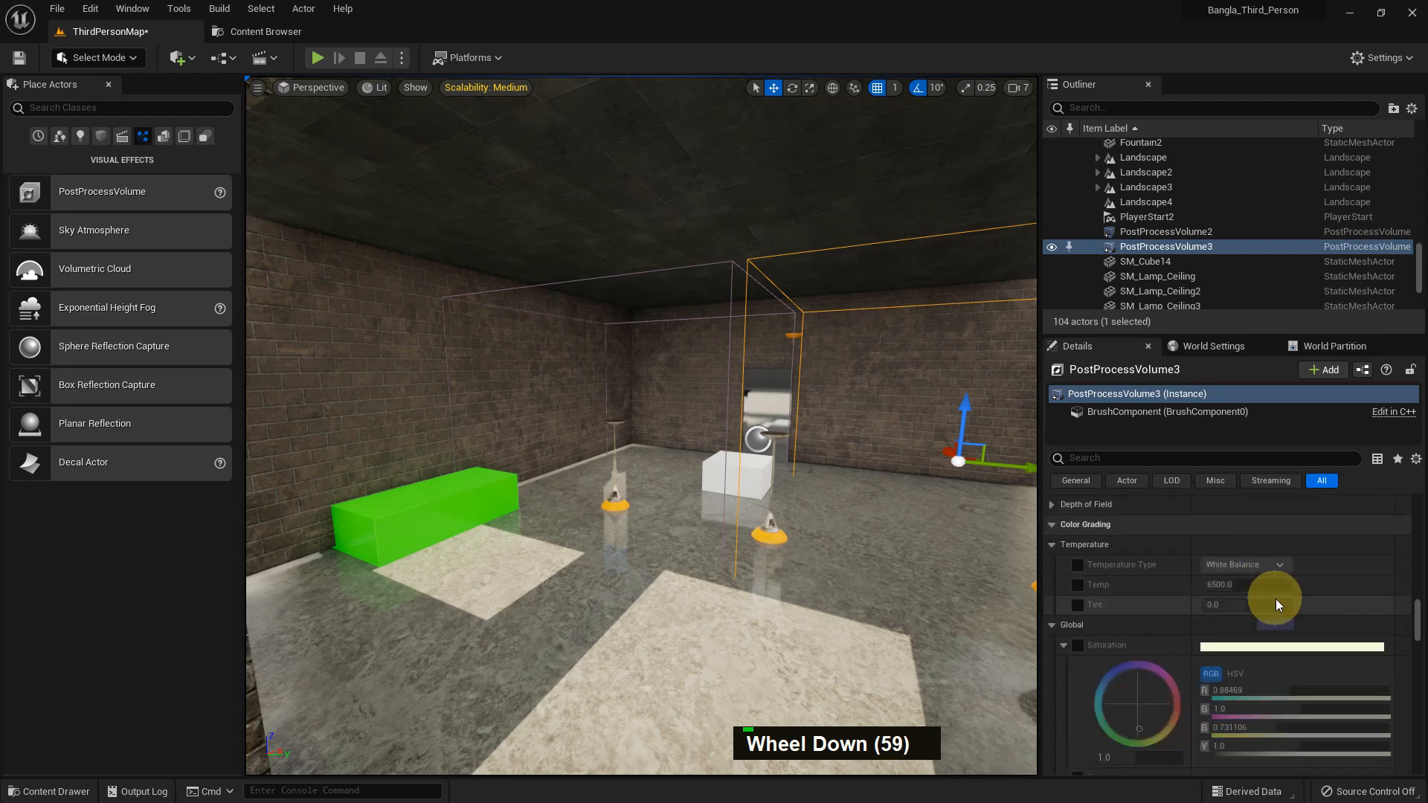
scroll(1275, 598, down, 15)
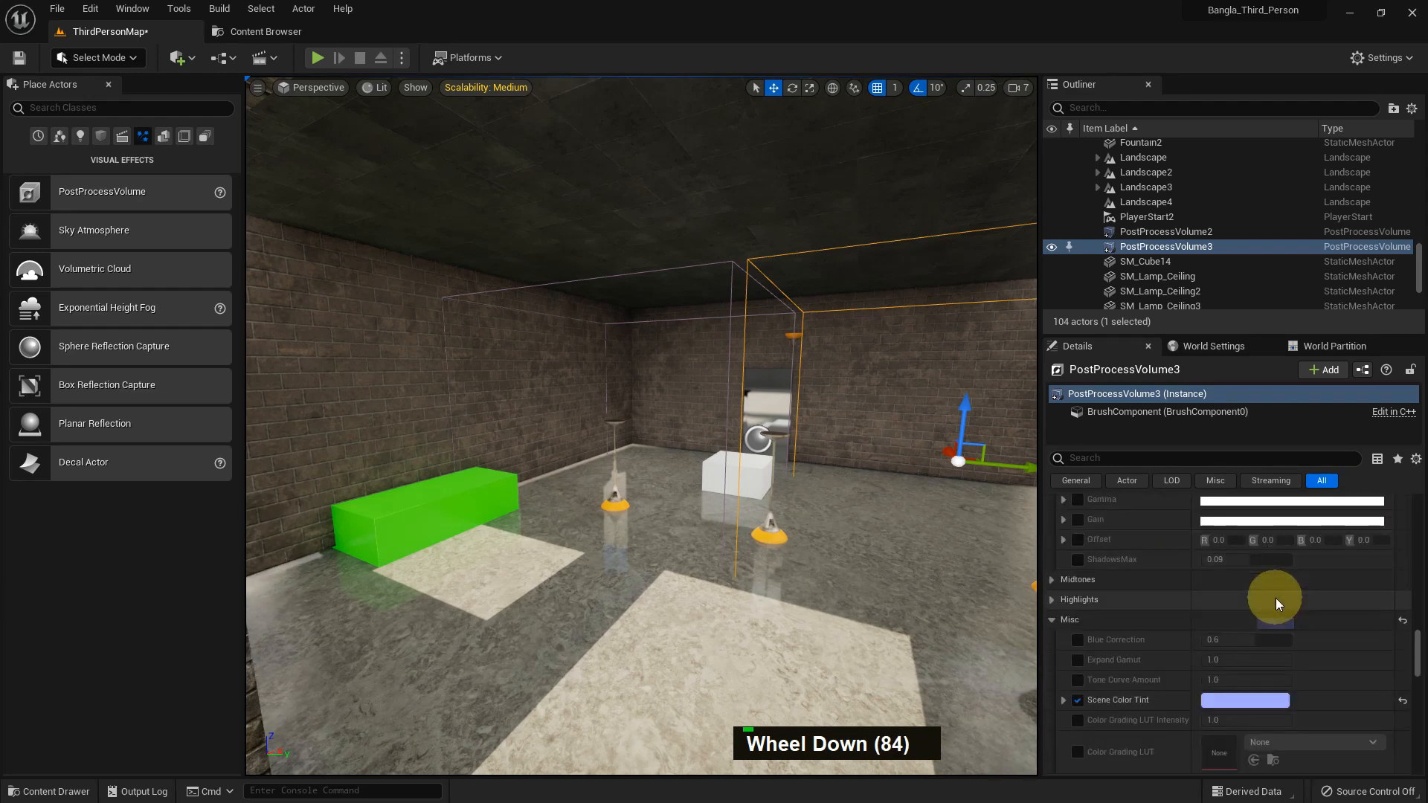
click(1232, 653)
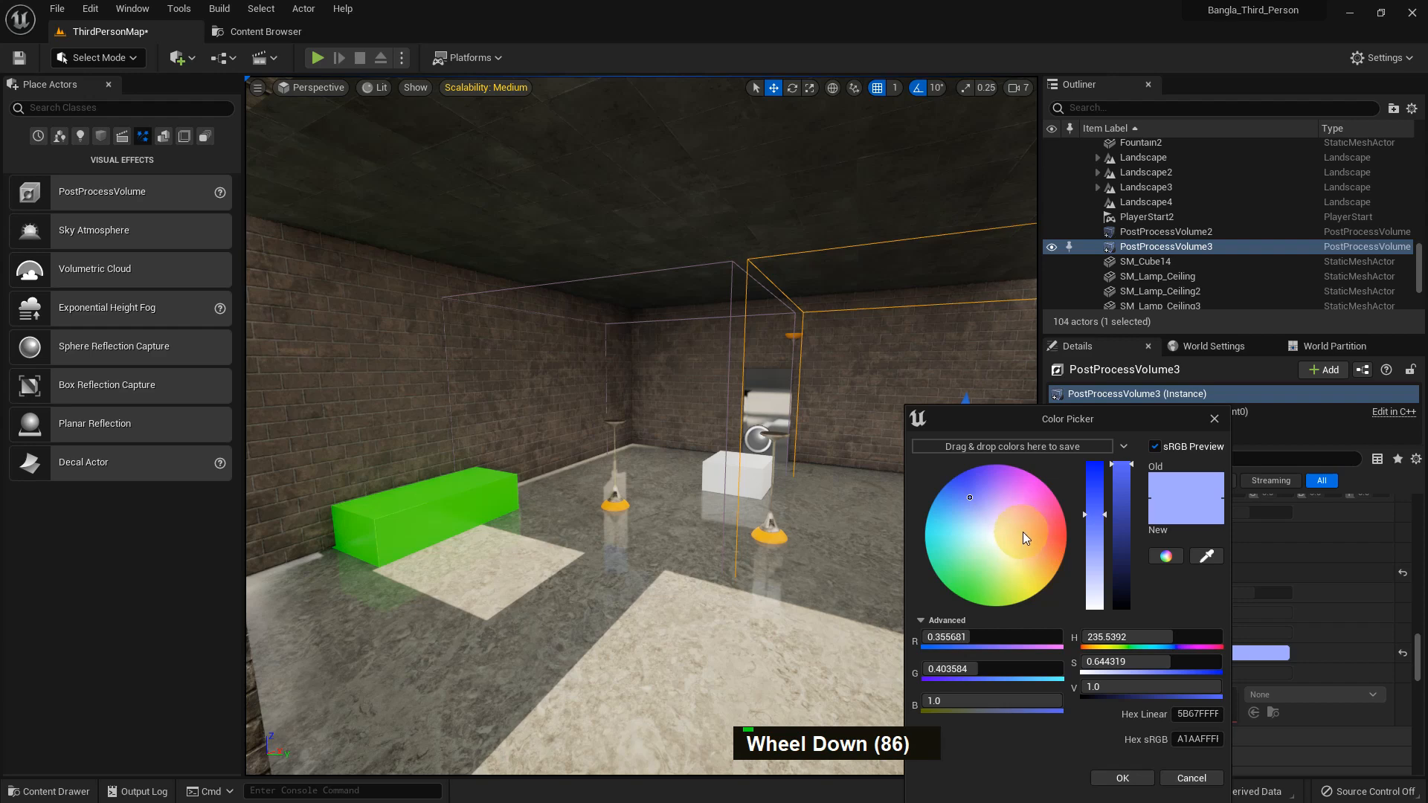
click(1064, 528)
click(1114, 740)
click(1123, 777)
- Override the duplicate volume's Bloom Method and Intensity, set Intensity to about 2.211, and view the effect inside the volumes
scroll(1381, 614, up, 17)
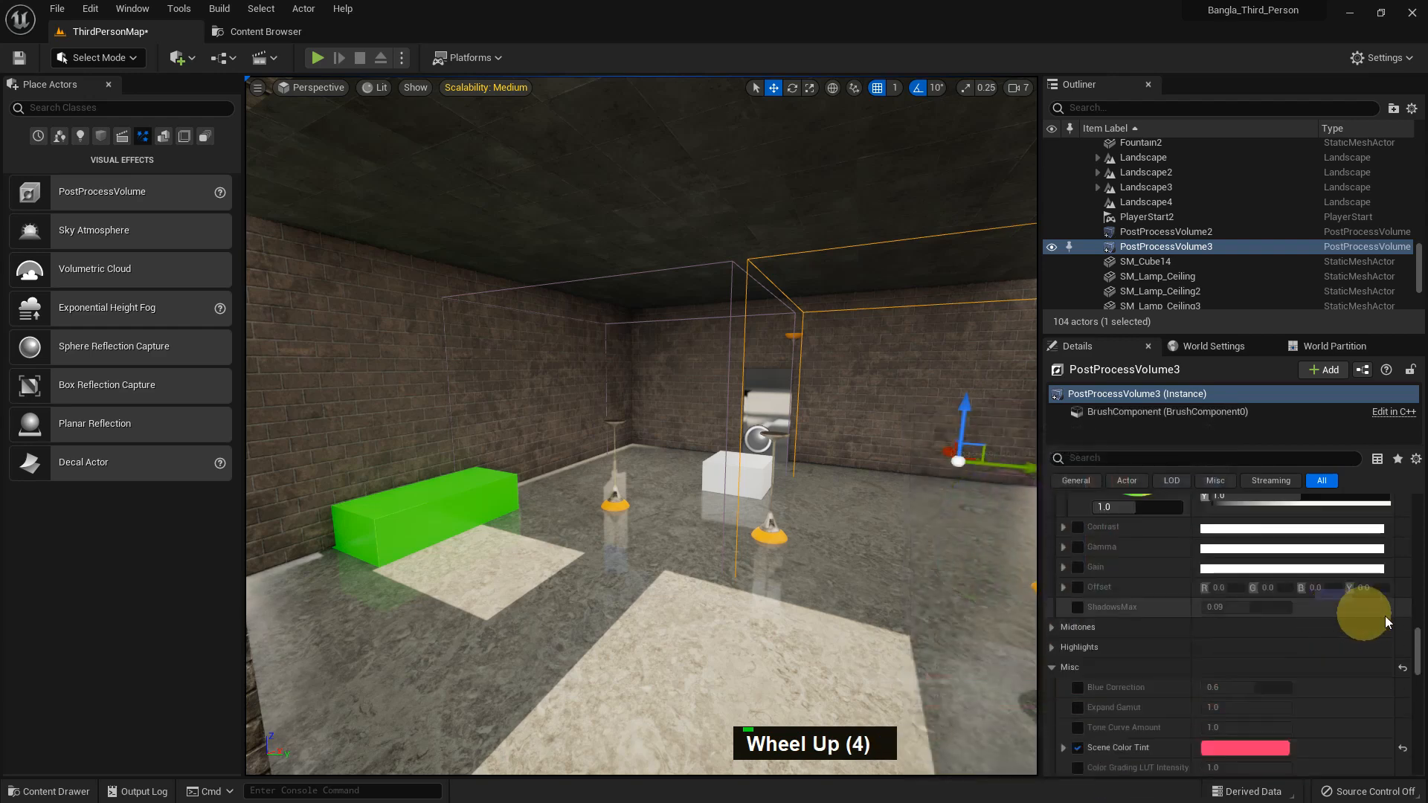
scroll(1387, 601, up, 20)
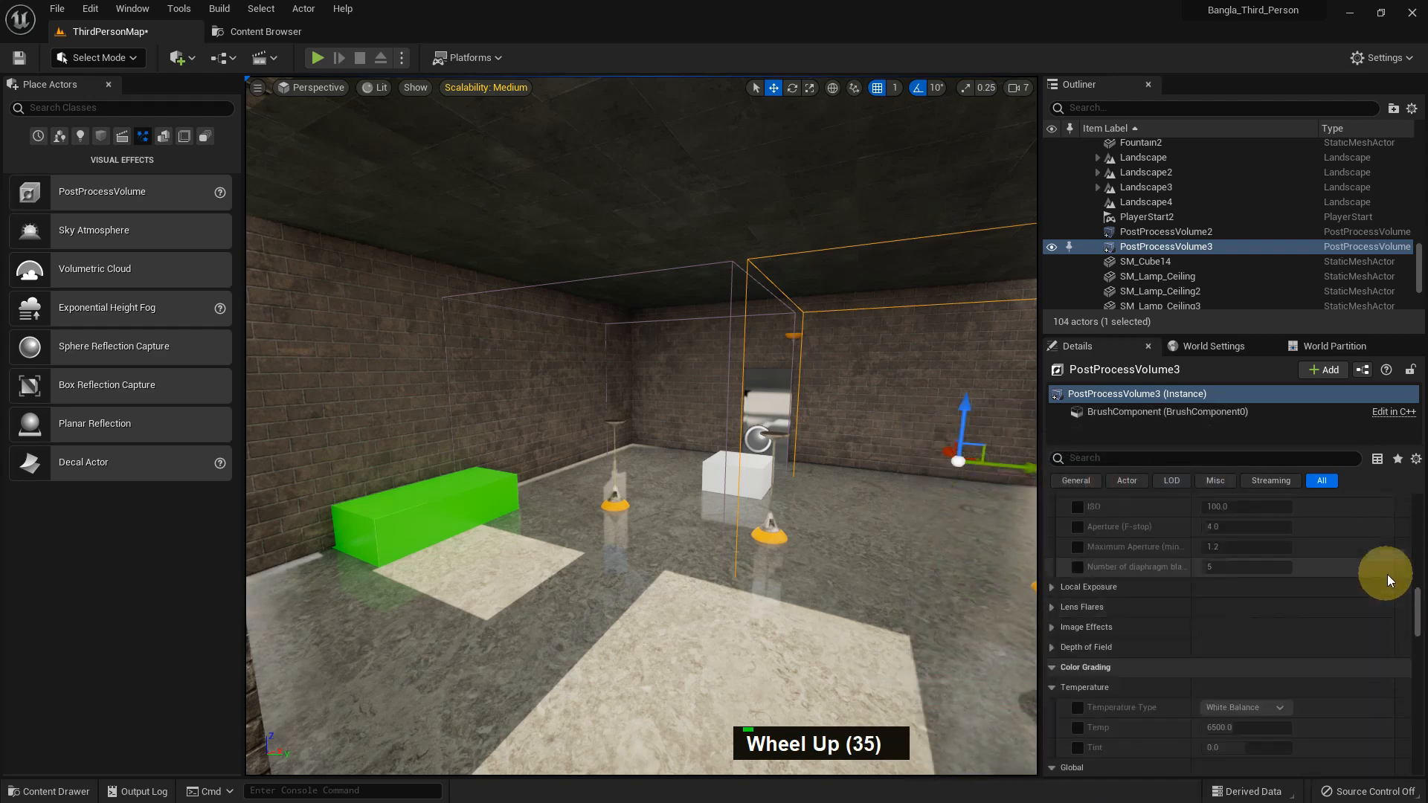
scroll(1397, 573, up, 20)
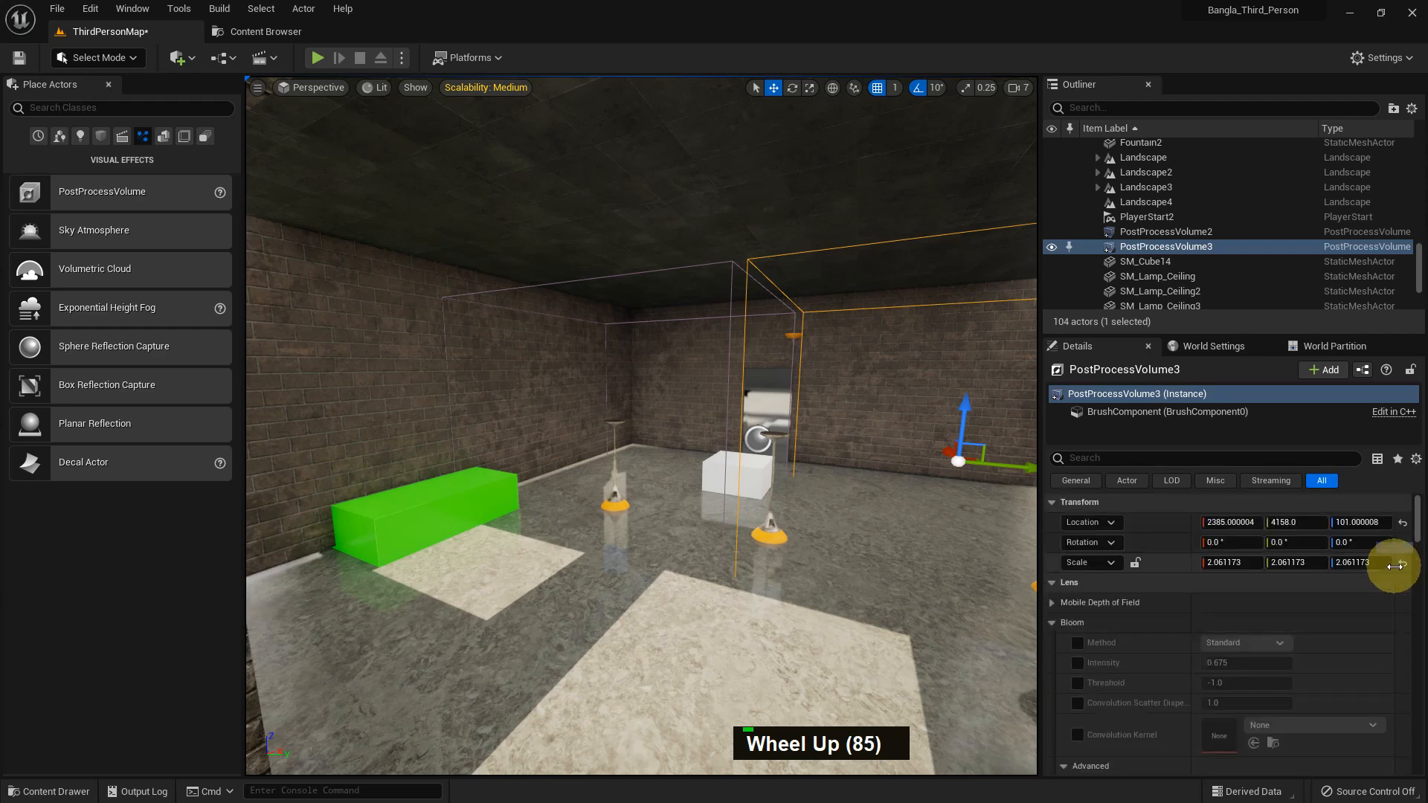
click(1077, 643)
click(1077, 663)
drag(1221, 663, 1238, 663)
middle_drag(887, 480, 915, 456)
scroll(819, 456, up, 5)
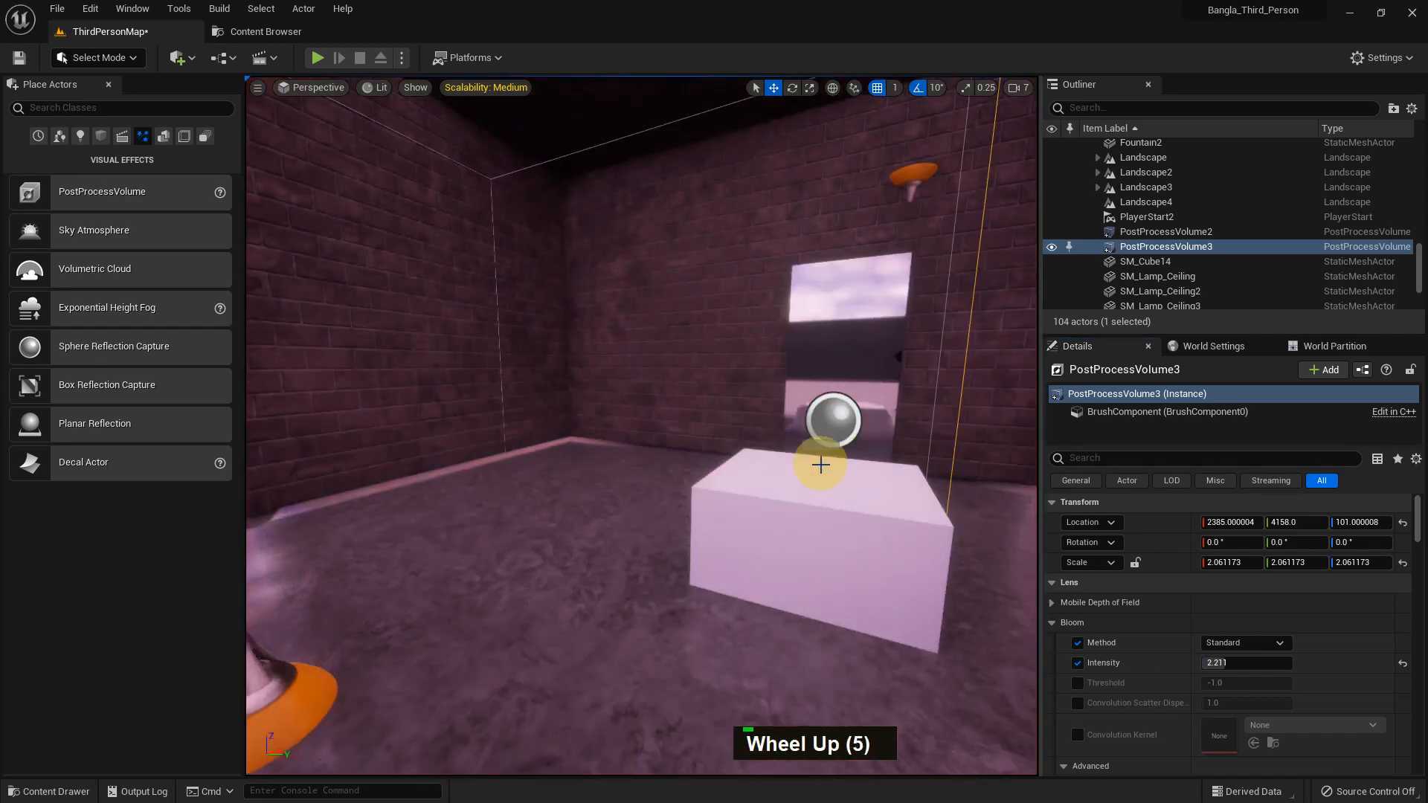
middle_drag(821, 464, 906, 476)
scroll(869, 483, down, 1)
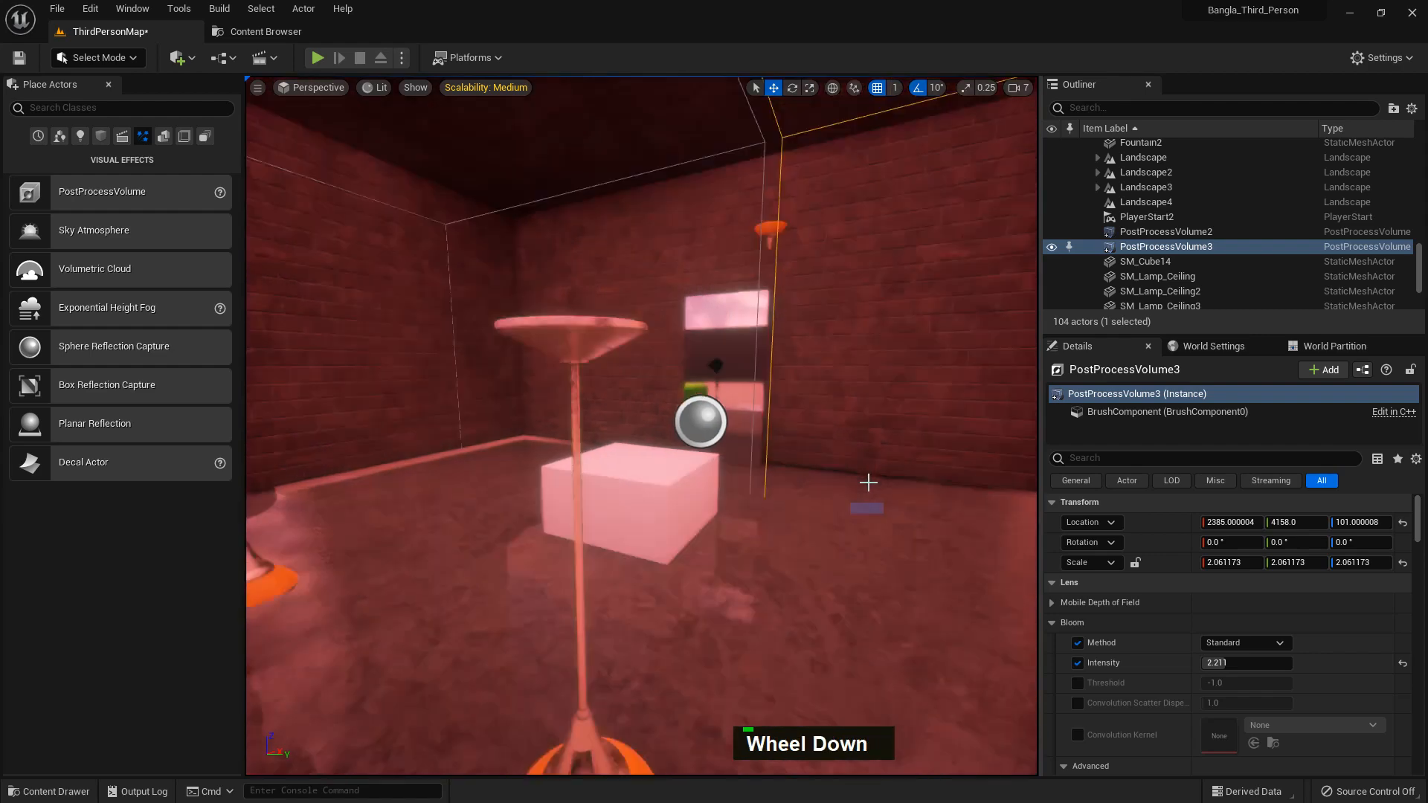
- Duplicate the pinkish-red post process volume along the X axis, placing the copy at an X location of about 1952
scroll(886, 478, down, 1)
scroll(895, 472, up, 1)
scroll(909, 472, down, 4)
scroll(908, 471, up, 1)
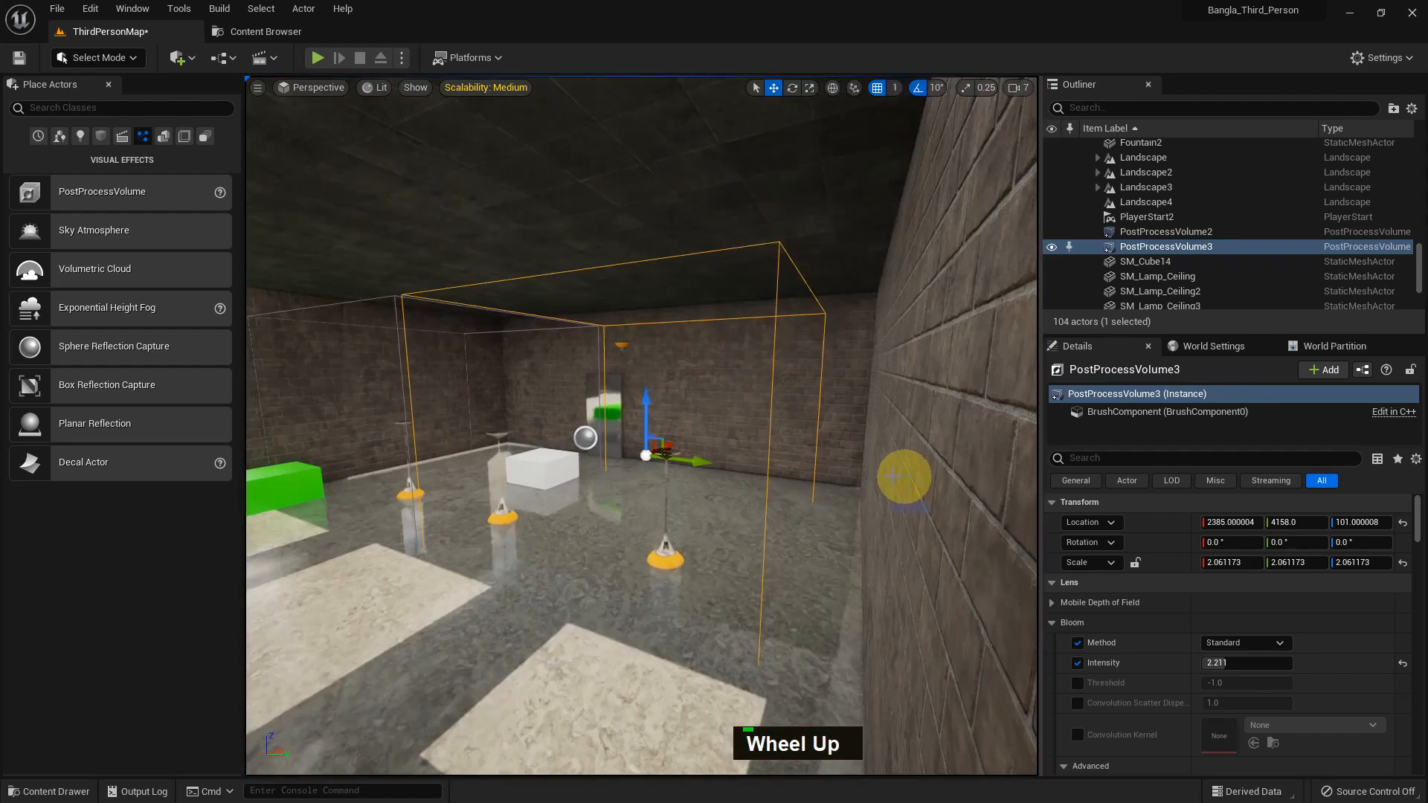
scroll(769, 478, down, 1)
key(alt)
alt+drag(667, 445, 485, 512)
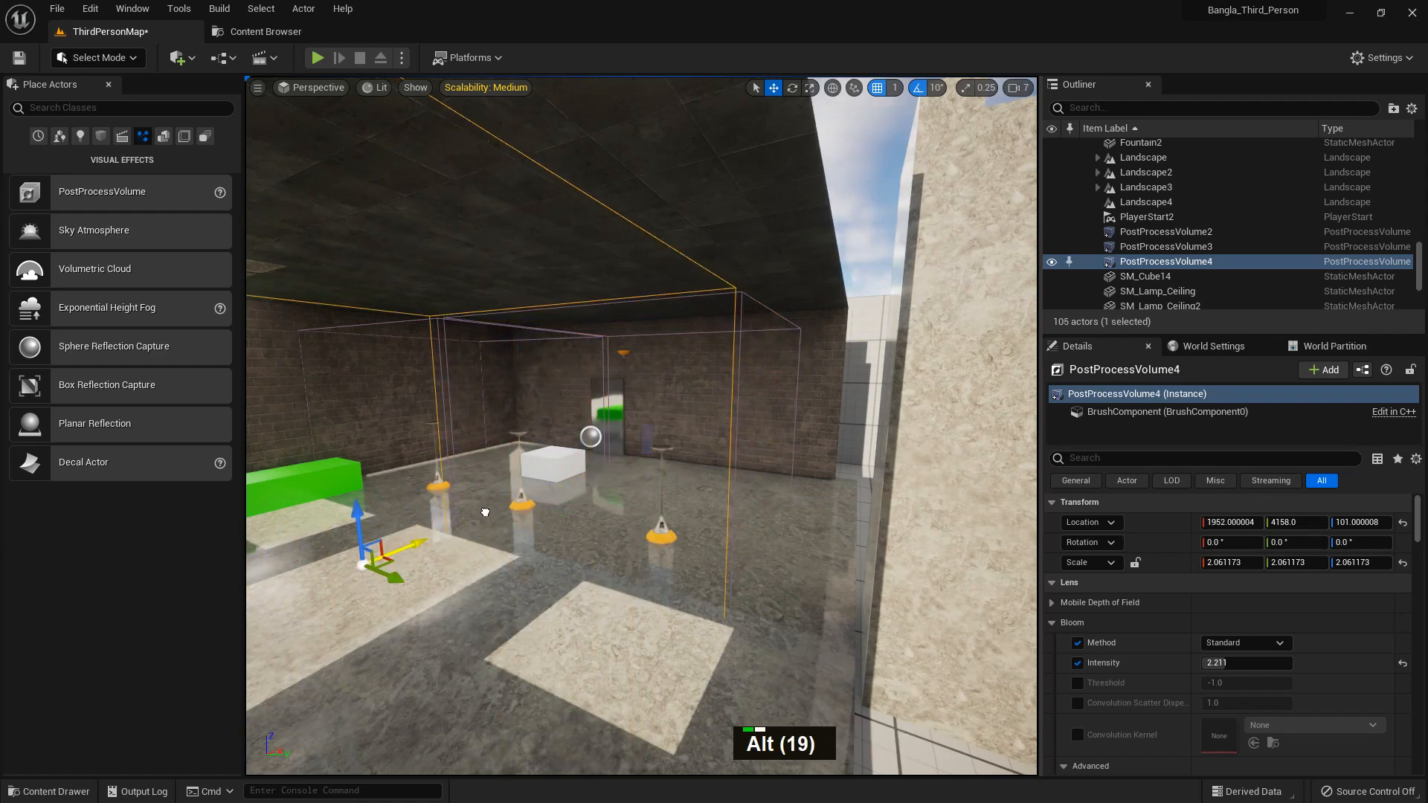
- Reset the new duplicate volume's Bloom Intensity to its default of 0.675
scroll(1227, 605, down, 4)
scroll(1233, 612, up, 3)
click(1403, 544)
- Examine the red tint and bloom from inside the adjoining volumes and from outside the building
middle_drag(988, 545, 873, 536)
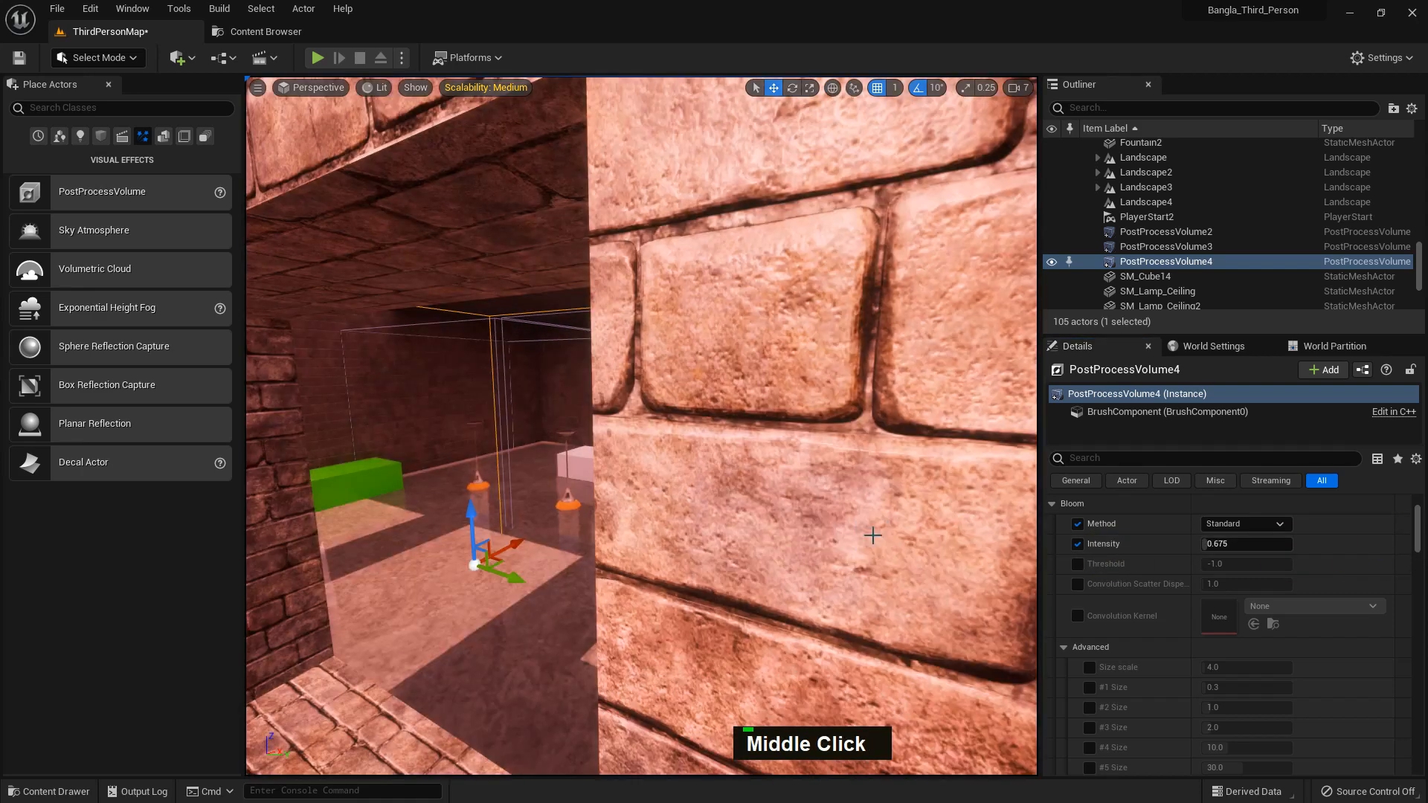
scroll(873, 536, up, 3)
middle_click(834, 540)
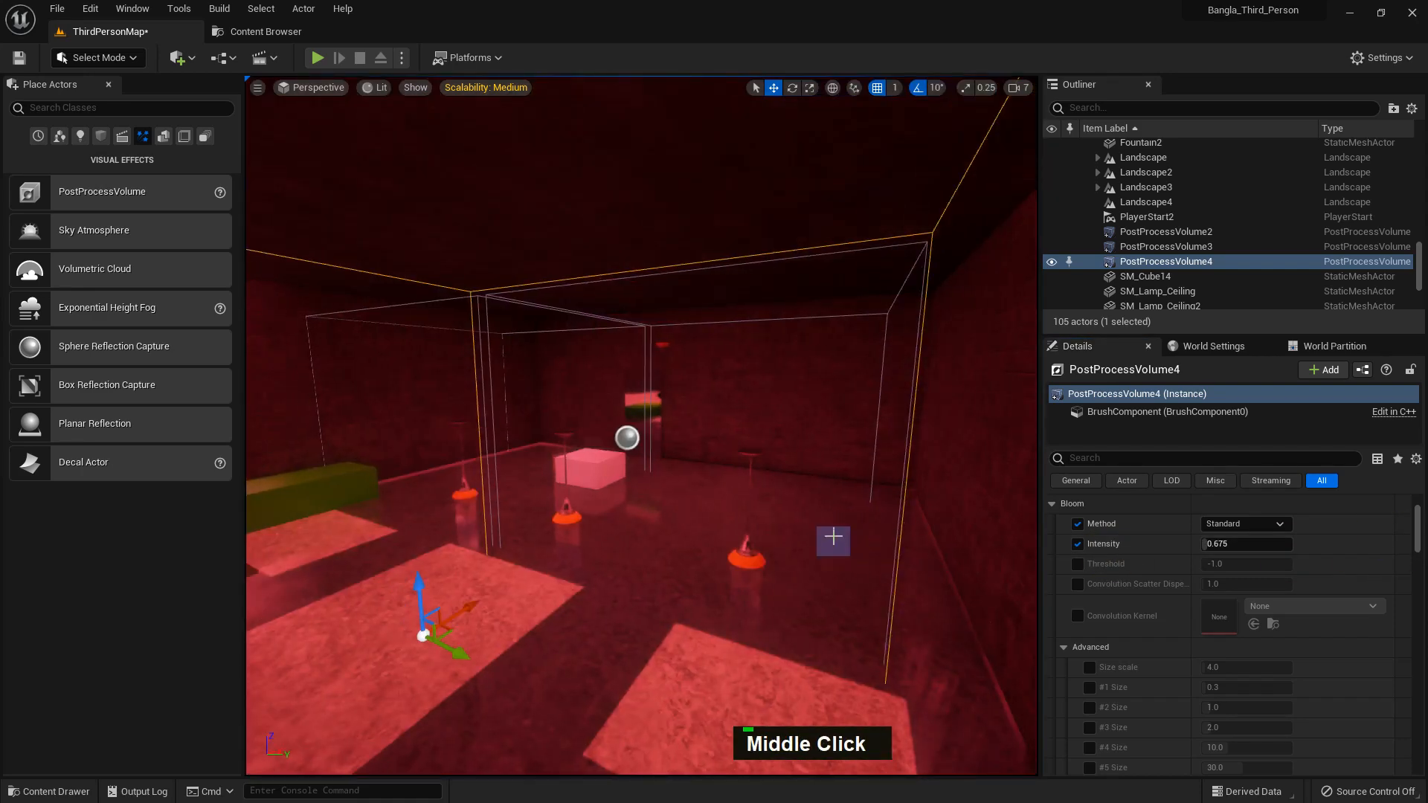
scroll(832, 513, up, 4)
scroll(833, 519, up, 1)
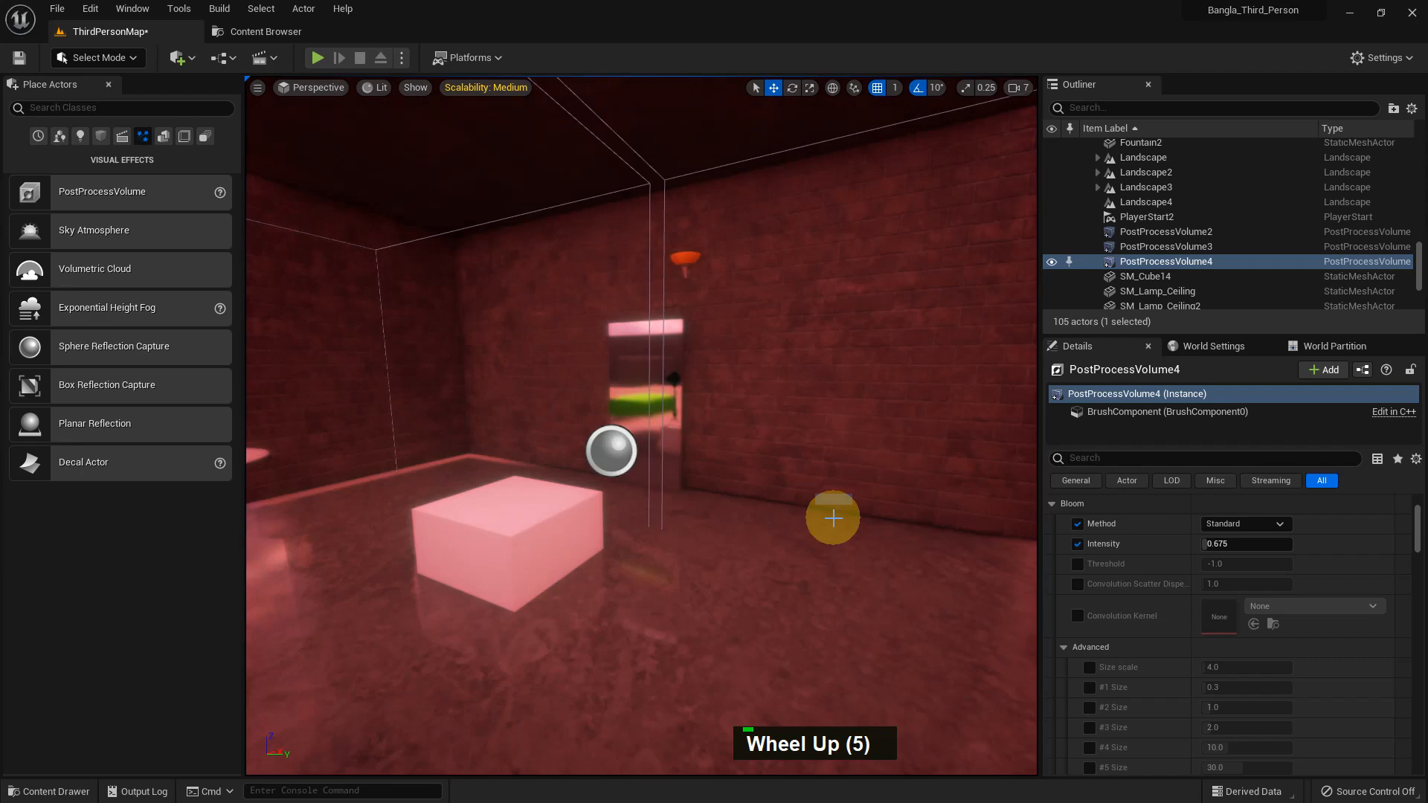
middle_drag(838, 519, 867, 519)
scroll(844, 520, up, 2)
scroll(924, 510, down, 3)
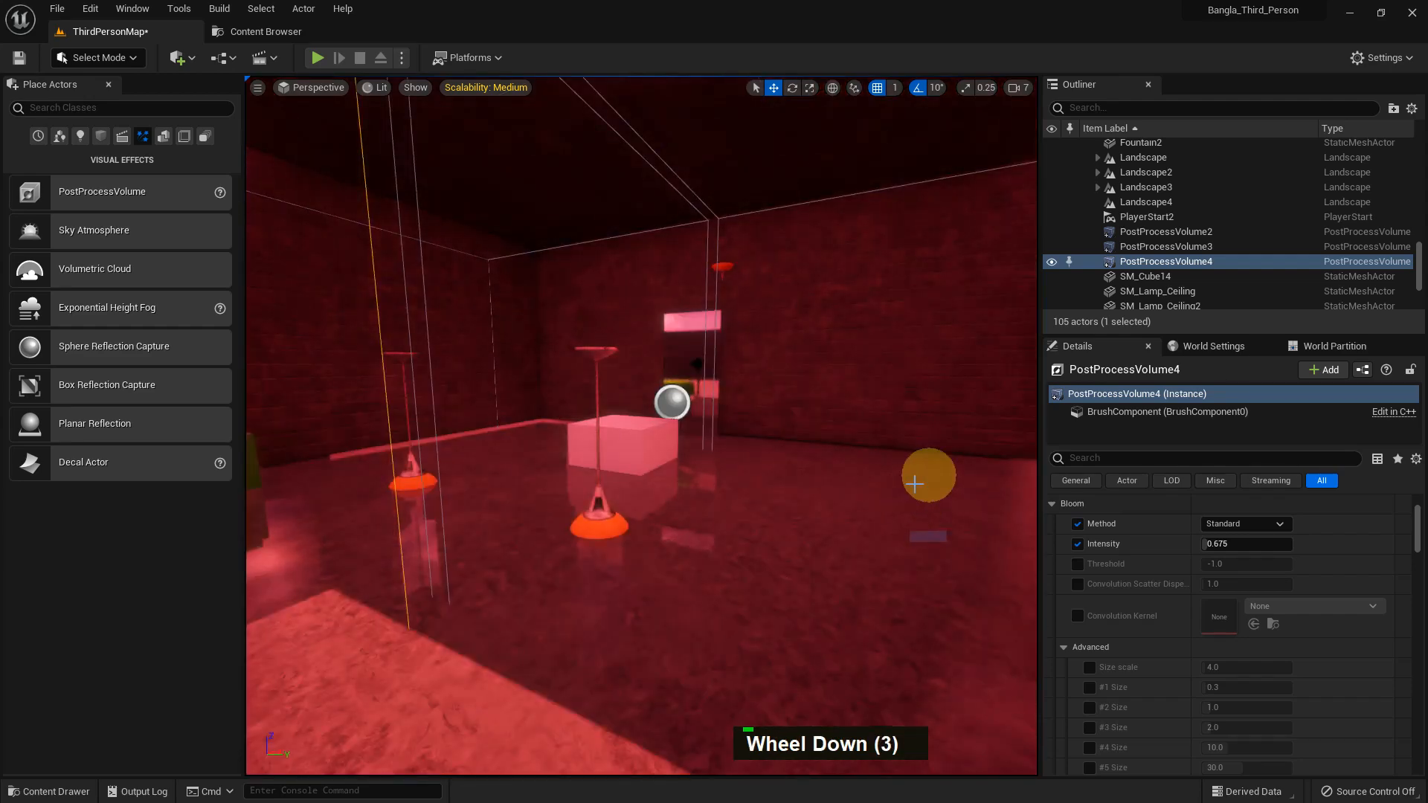
scroll(915, 484, down, 9)
middle_drag(857, 508, 861, 516)
scroll(845, 511, up, 1)
- Try Infinite Extent (Unbound) on PostProcessVolume4, turn it back off, and view the building from outside
scroll(1087, 583, down, 20)
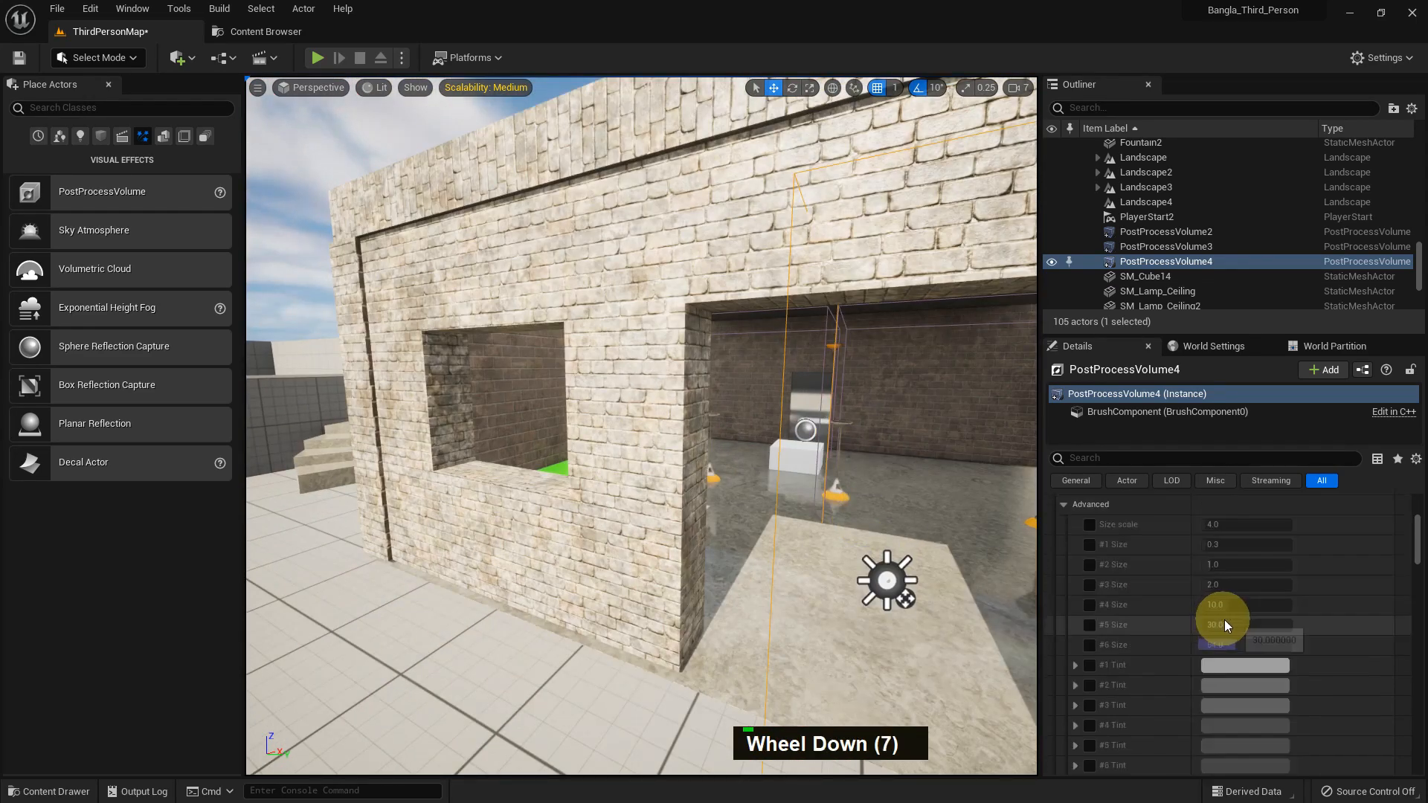
scroll(1233, 607, down, 20)
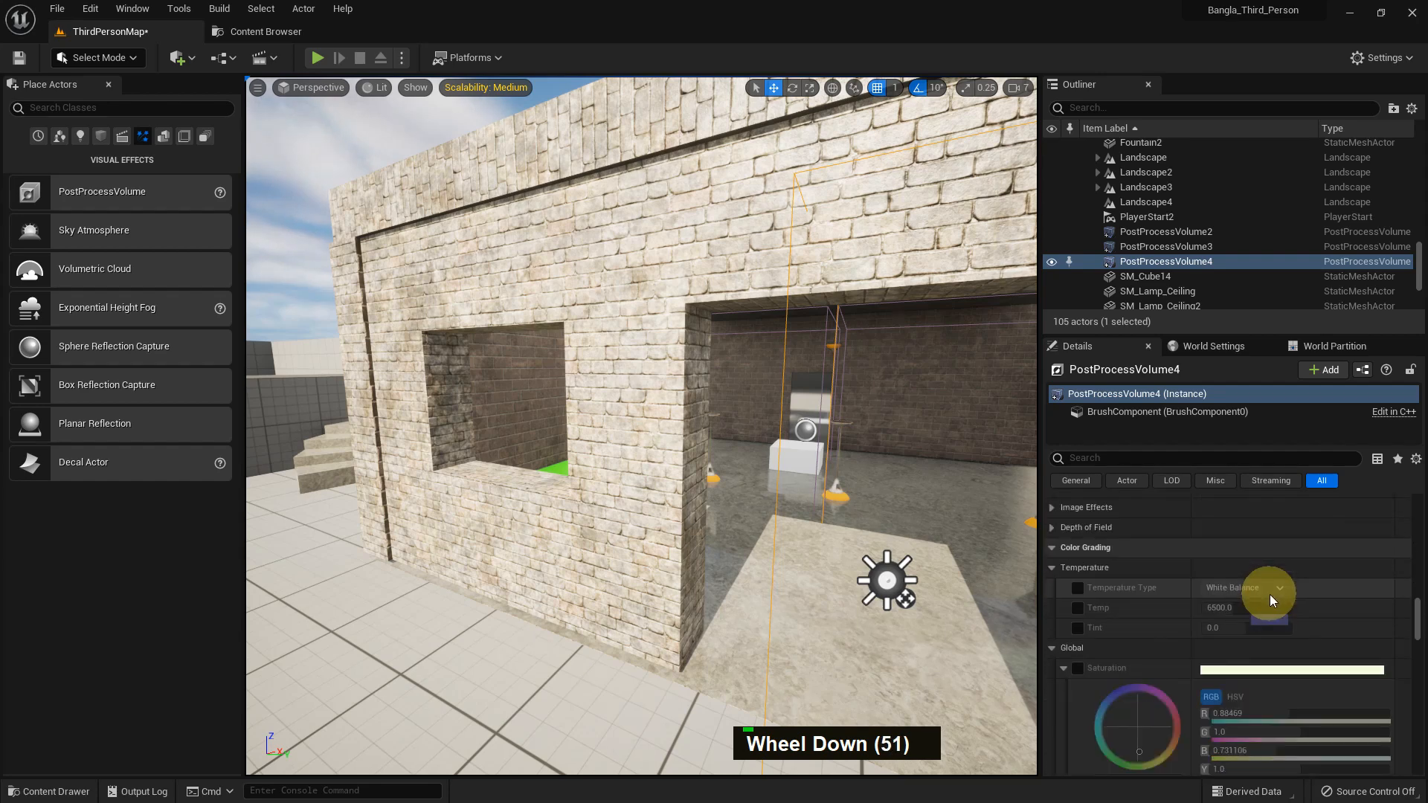
scroll(1271, 593, down, 20)
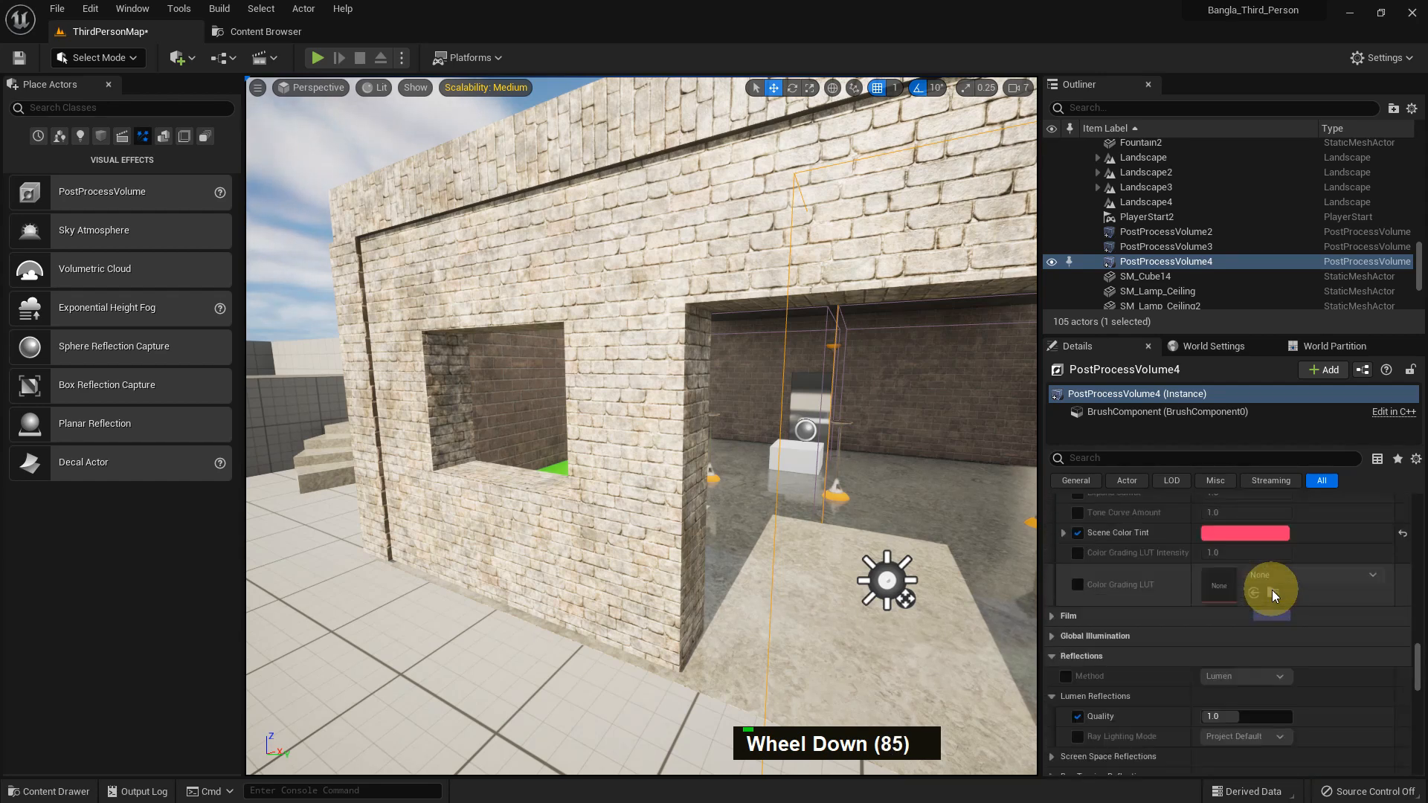
scroll(1264, 589, down, 9)
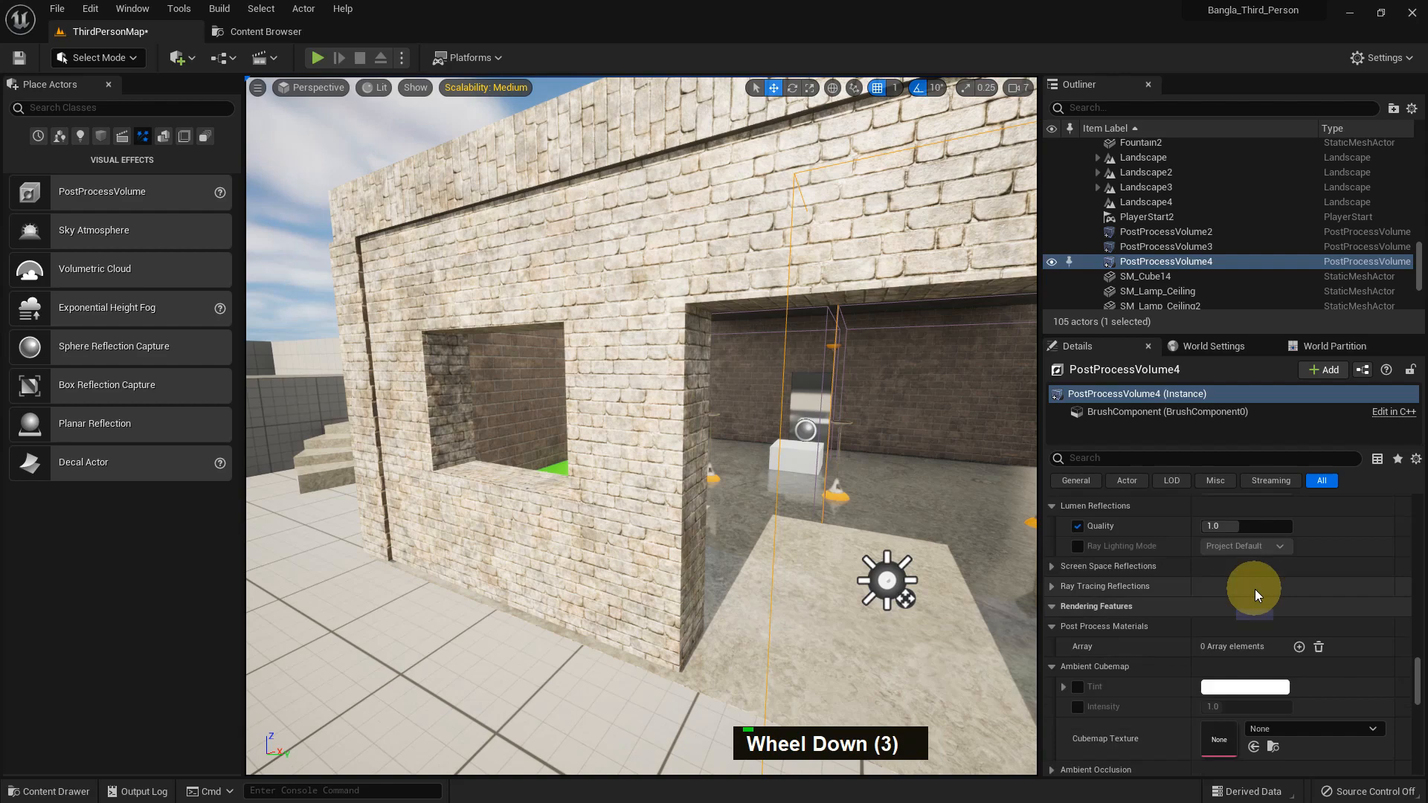
scroll(1255, 589, down, 13)
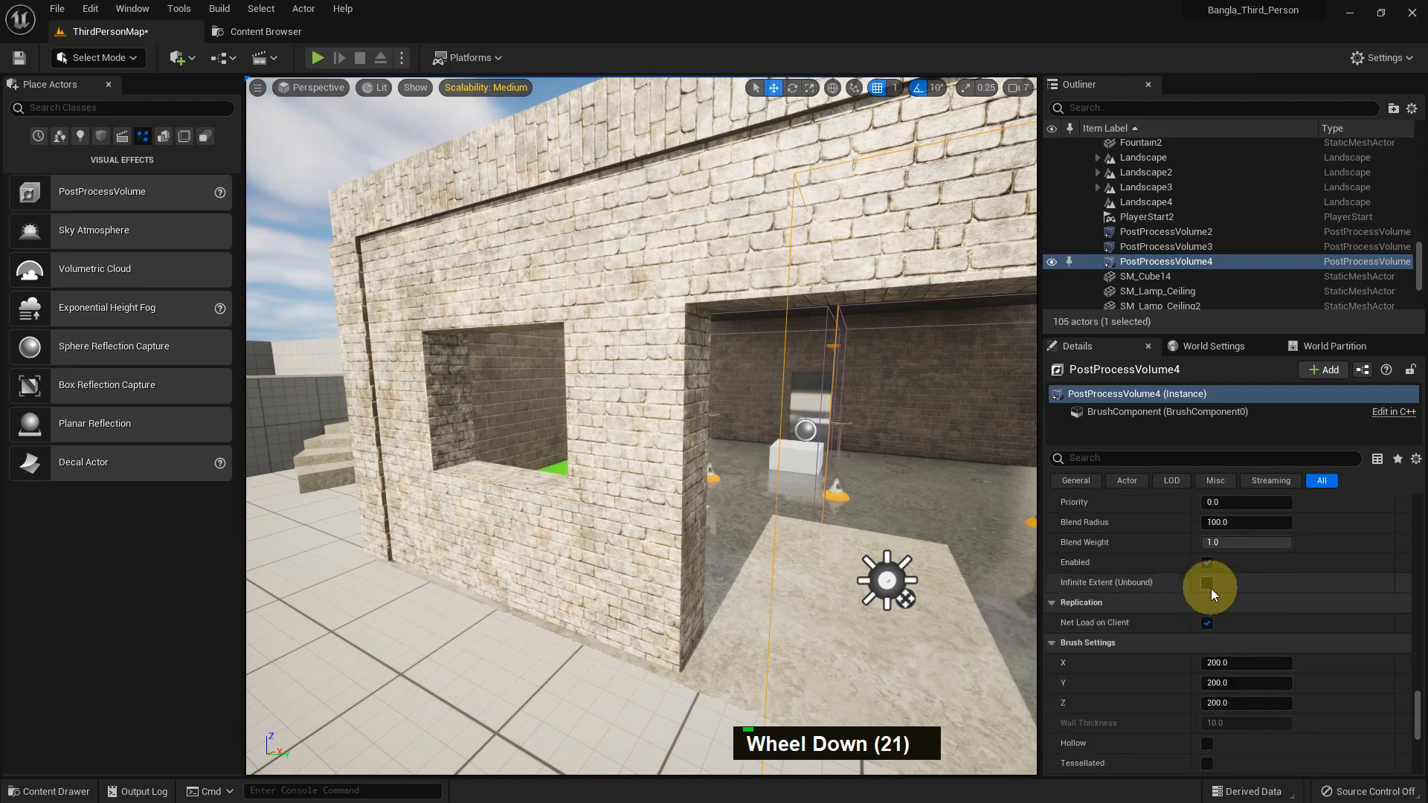
click(1208, 584)
click(1208, 584)
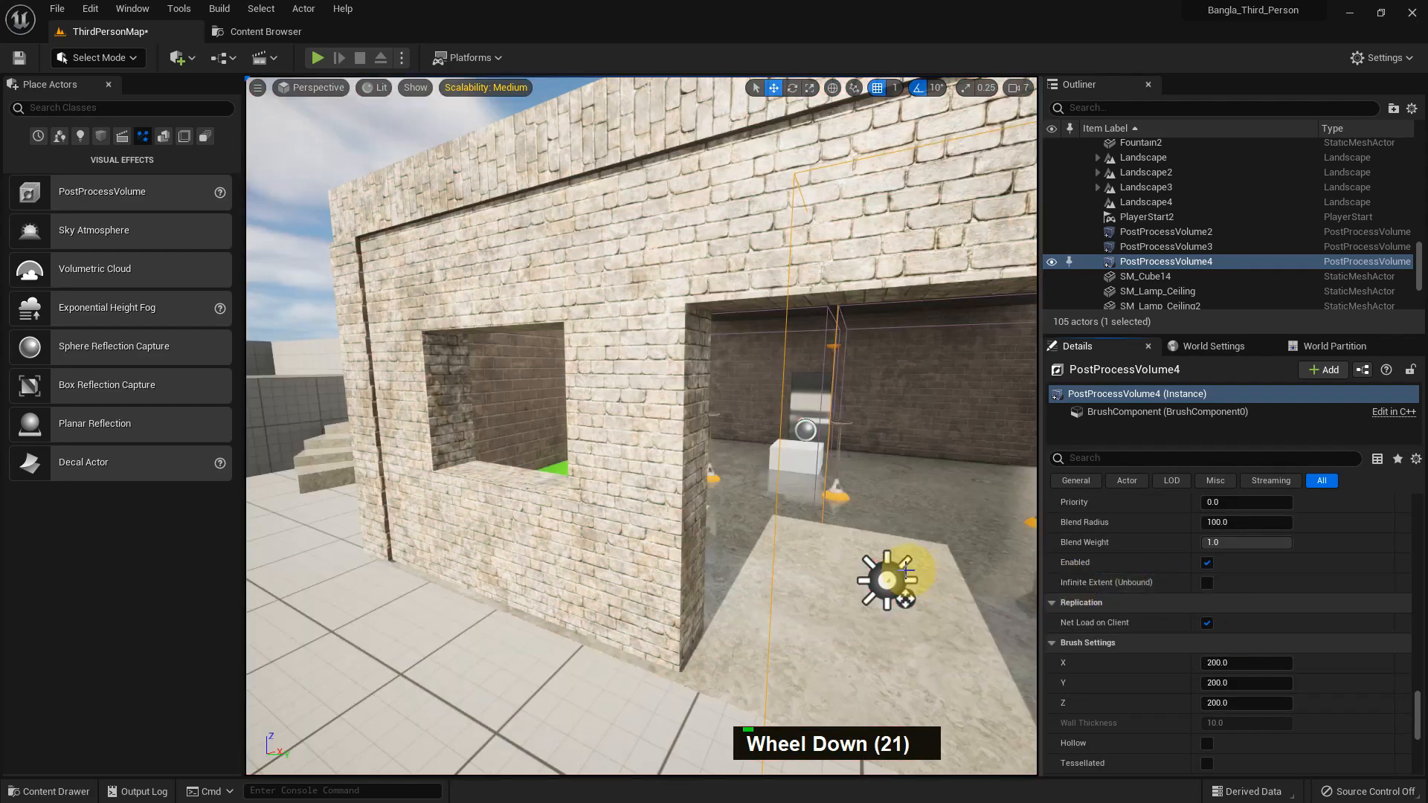
scroll(903, 569, down, 2)
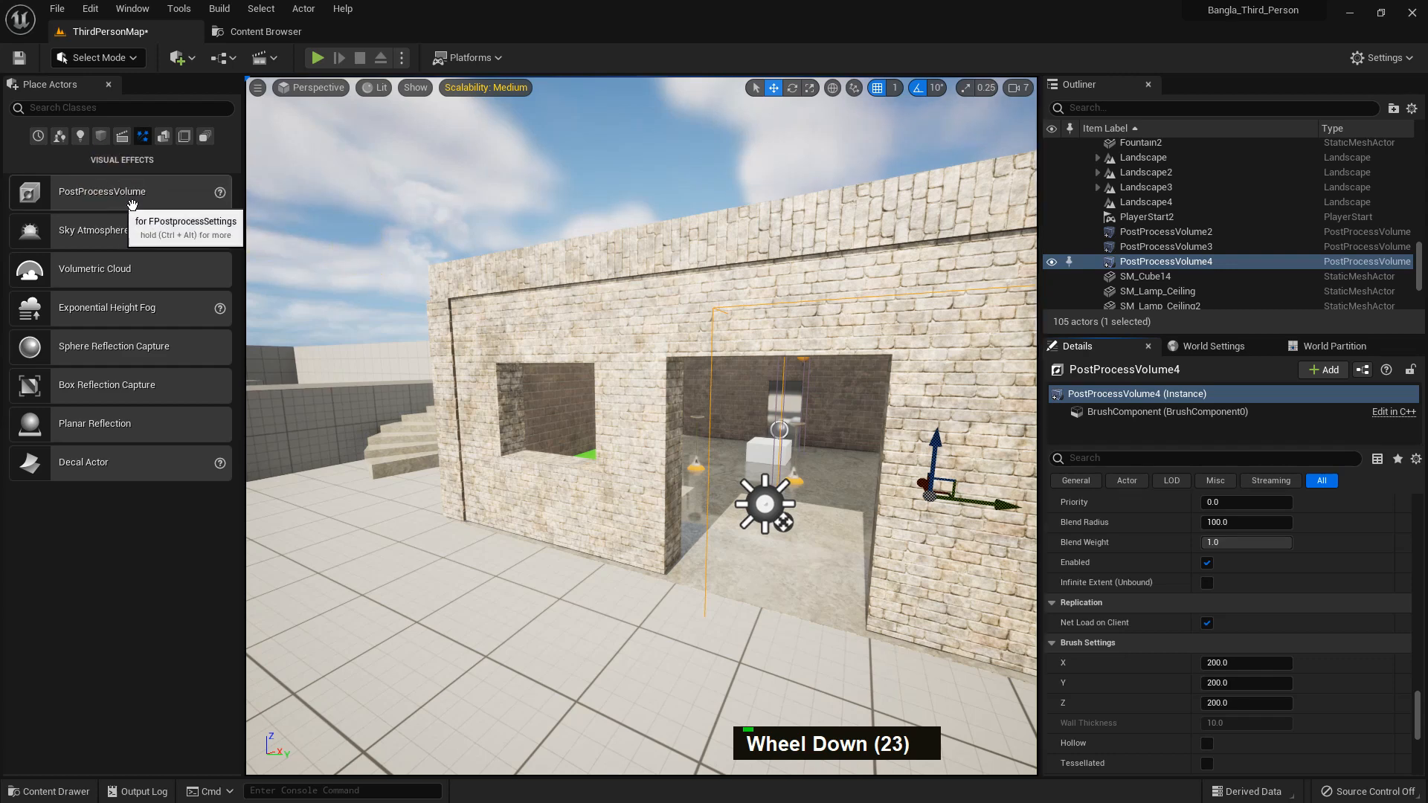
scroll(637, 421, down, 1)
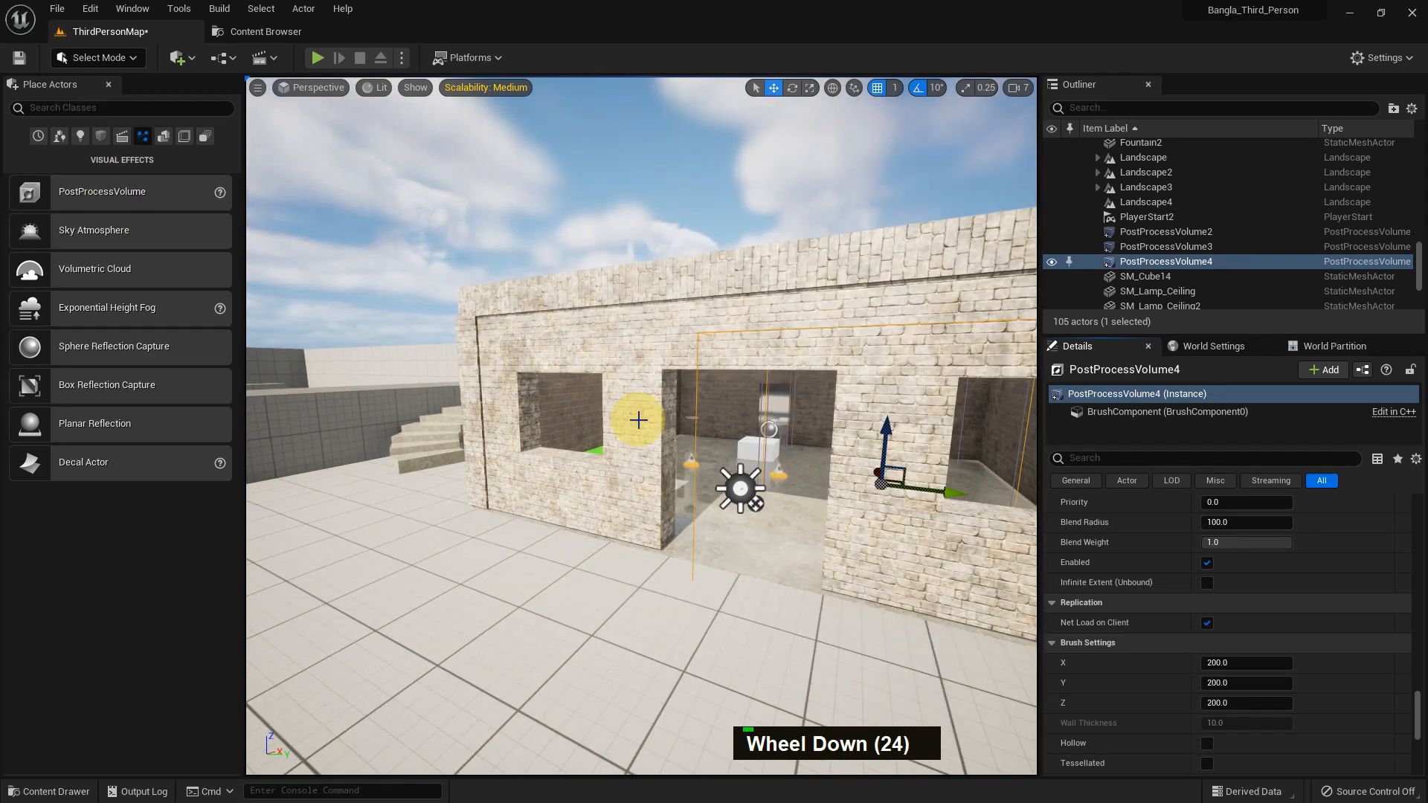